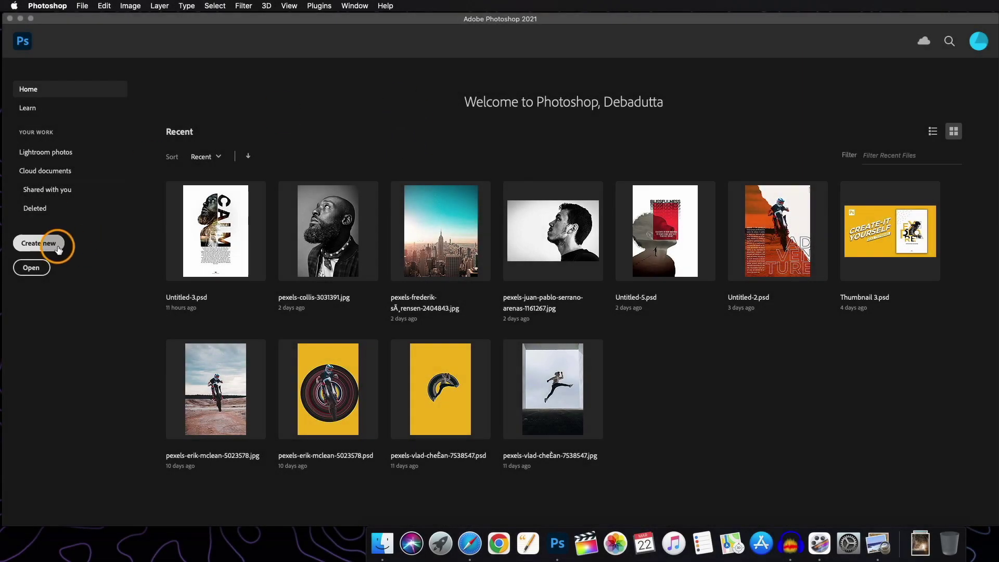
# Step: Create a portrait Poster A2 document, 42 x 59 cm at 118.11 pixels/centimeter, in RGB Color with transparent background contents
pyautogui.click(41, 243)
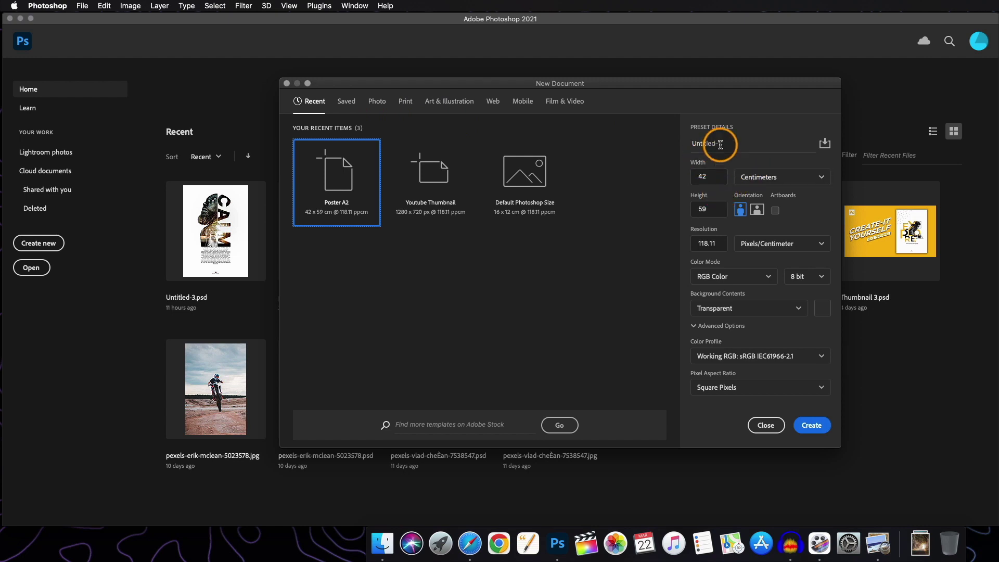
pyautogui.click(351, 107)
pyautogui.click(315, 102)
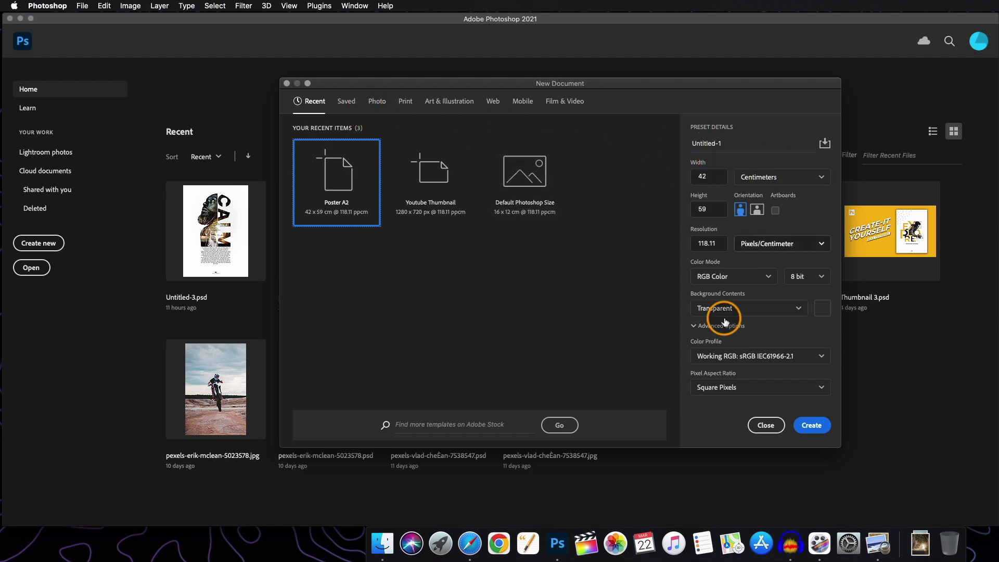
pyautogui.click(815, 426)
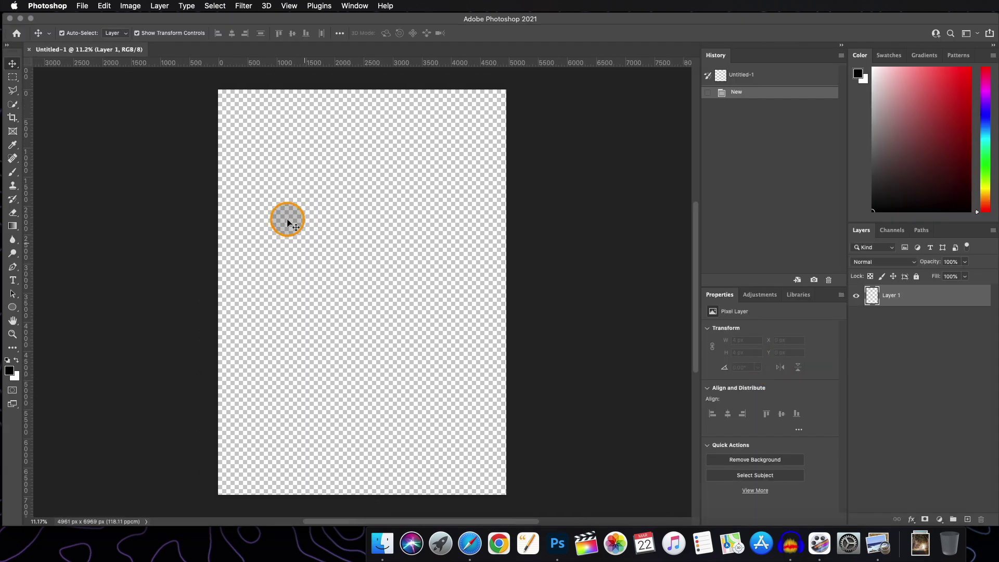
# Step: Place the portrait image pexels-collis-3031391 from the downloads stack onto the canvas at its fitted size
pyautogui.click(920, 544)
pyautogui.moveTo(924, 508)
pyautogui.mouseDown()
pyautogui.moveTo(922, 461)
pyautogui.moveTo(395, 252)
pyautogui.moveTo(356, 265)
pyautogui.mouseUp()
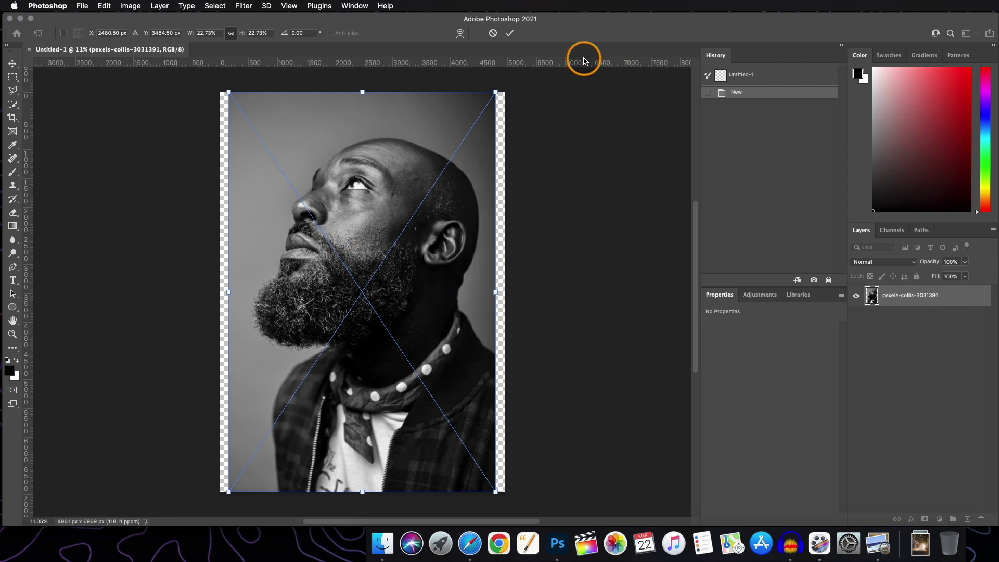
pyautogui.click(511, 35)
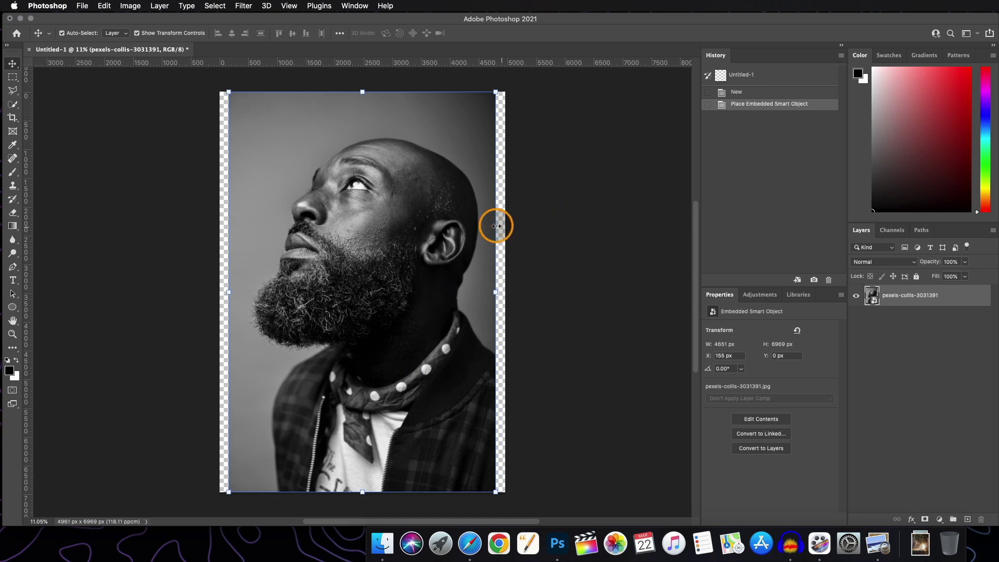
# Step: Select the bearded man in the placed photo with Select Subject from the Quick Selection tool
pyautogui.scroll(2, 358, 220)
pyautogui.scroll(-3, 357, 220)
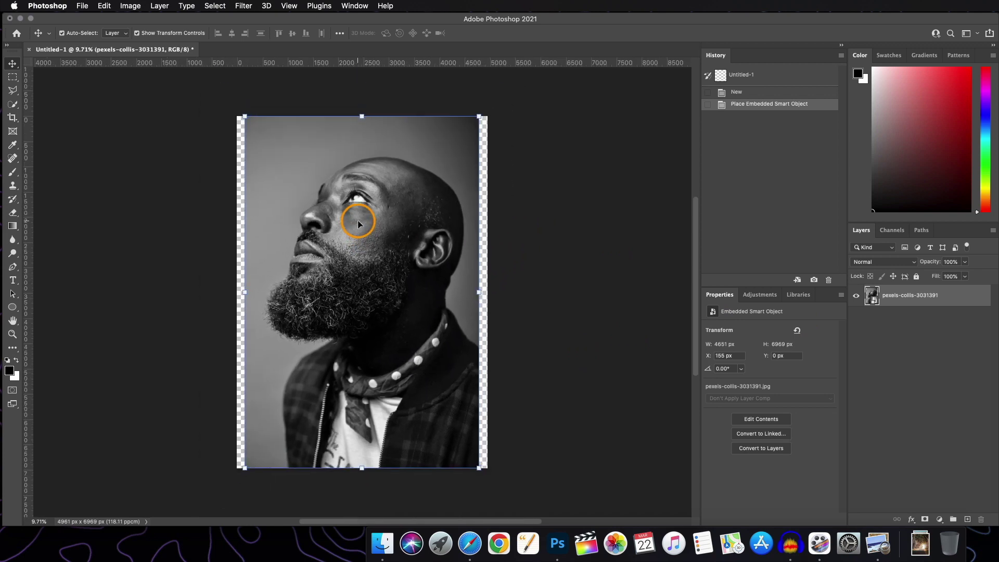
pyautogui.scroll(1, 358, 223)
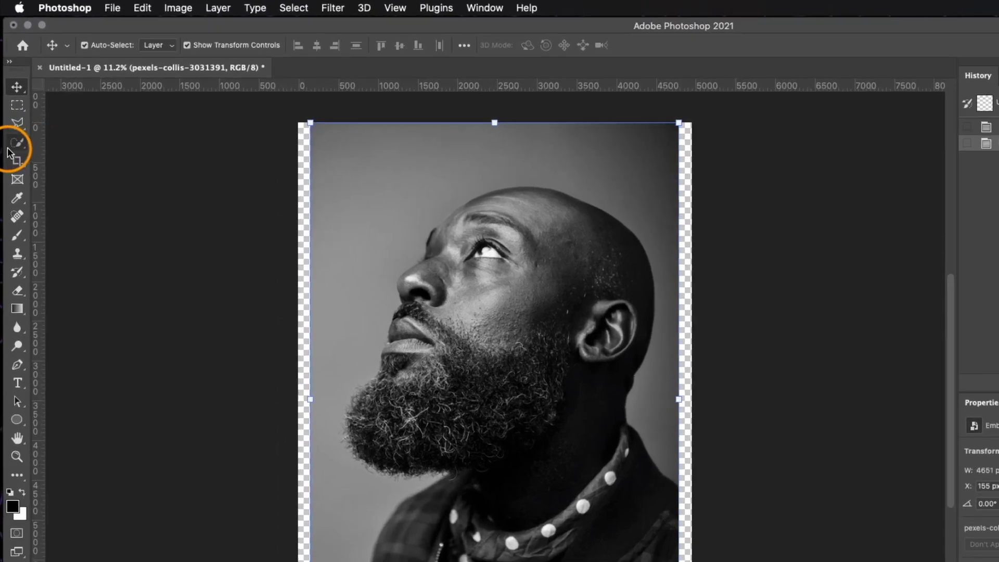
pyautogui.click(12, 147)
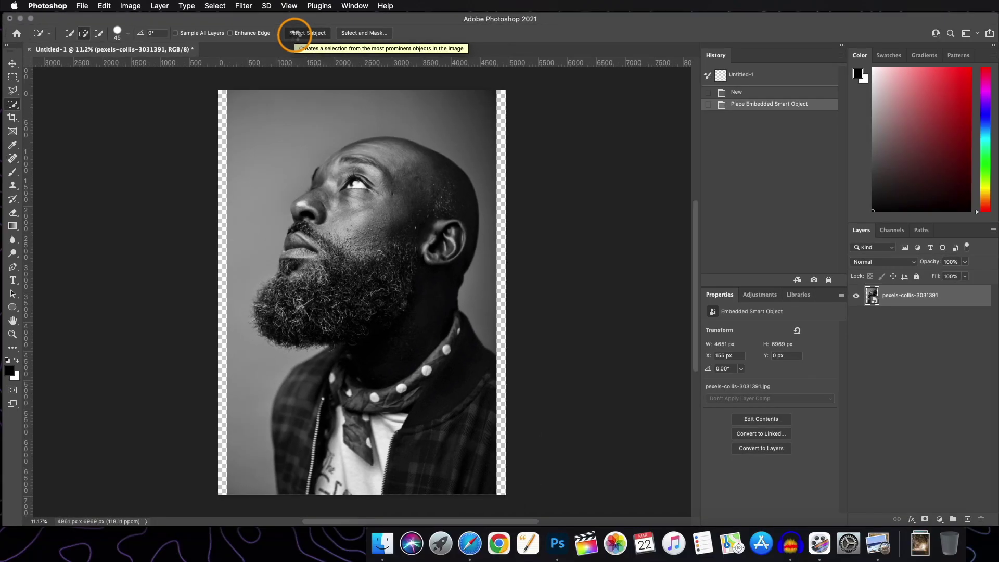
pyautogui.click(291, 35)
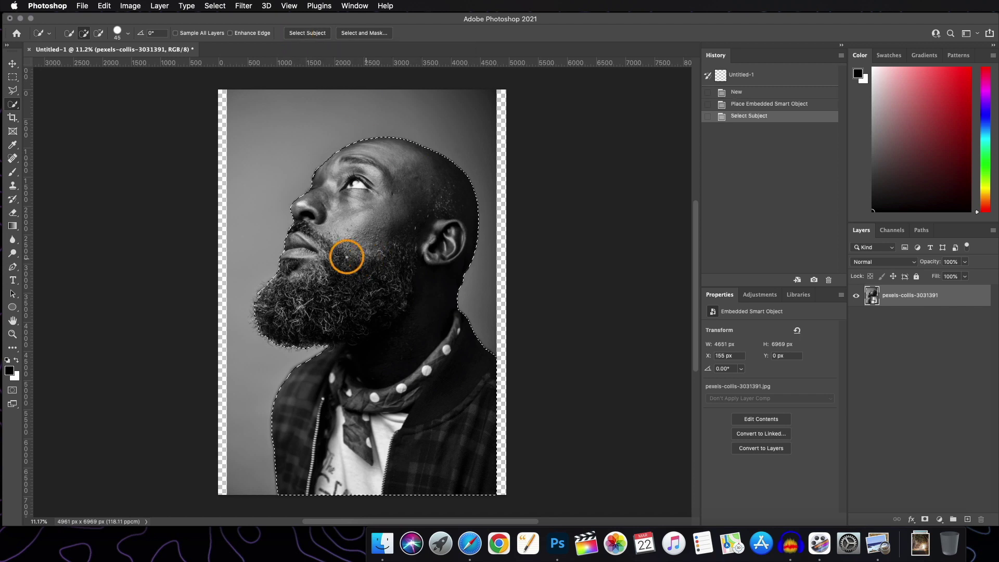
# Step: Examine the selection outline closely around the man's head, beard, neck and jacket
pyautogui.scroll(3, 316, 271)
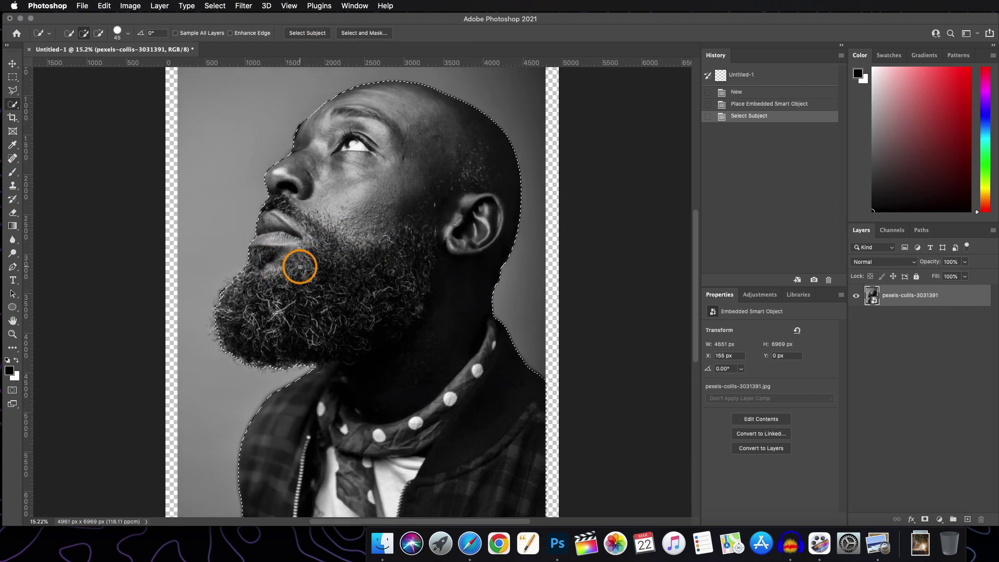
pyautogui.scroll(1, 300, 267)
pyautogui.scroll(2, 300, 267)
pyautogui.scroll(1, 300, 274)
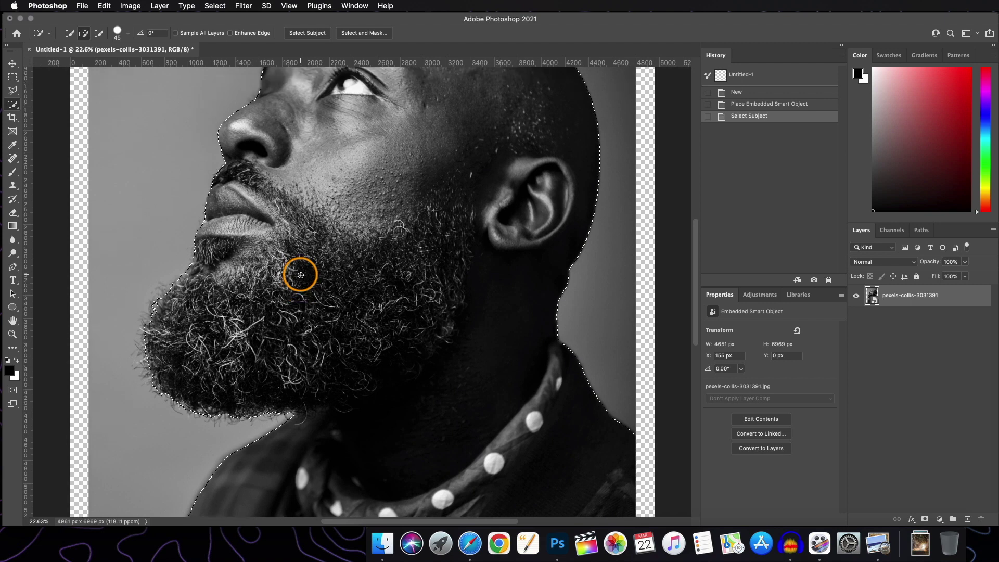
pyautogui.scroll(3, 301, 273)
pyautogui.scroll(-1, 298, 275)
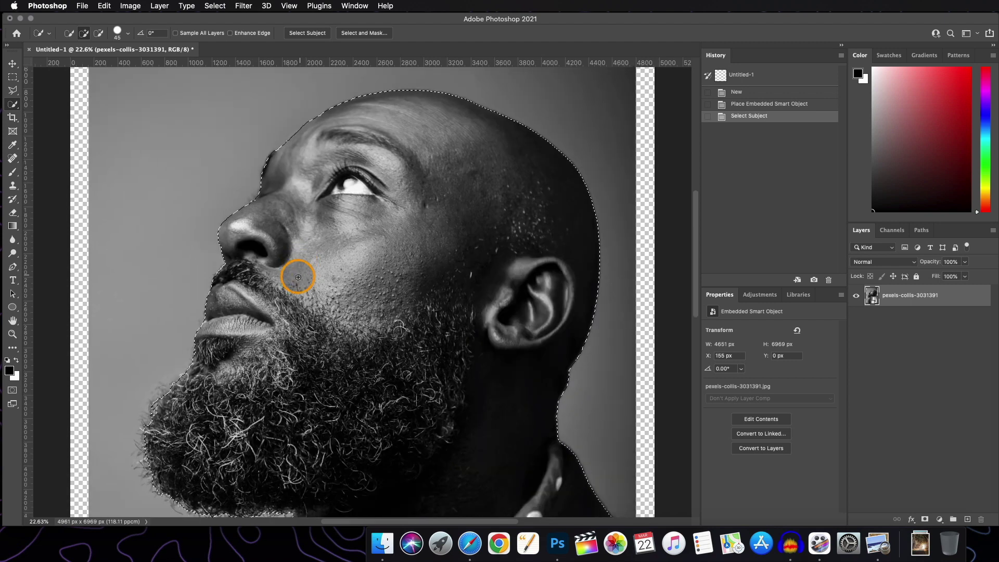
pyautogui.scroll(4, 273, 279)
pyautogui.scroll(-14, 334, 275)
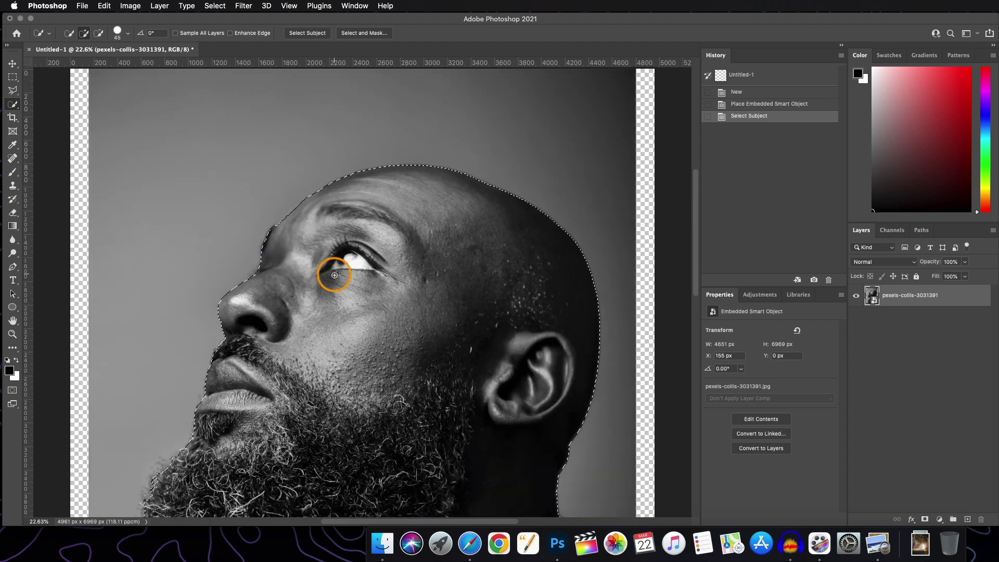
pyautogui.scroll(-6, 334, 274)
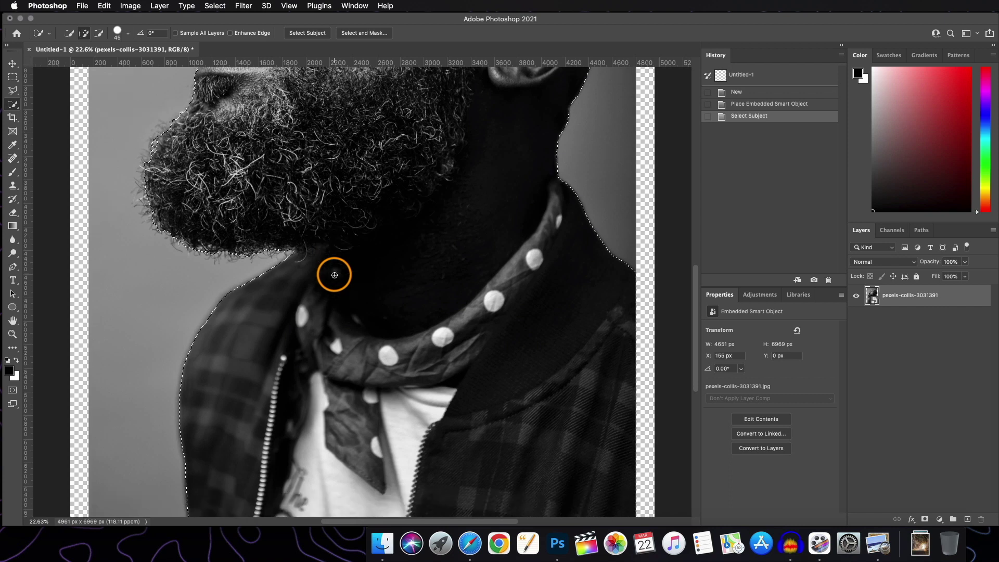
pyautogui.scroll(-3, 334, 275)
pyautogui.scroll(8, 334, 275)
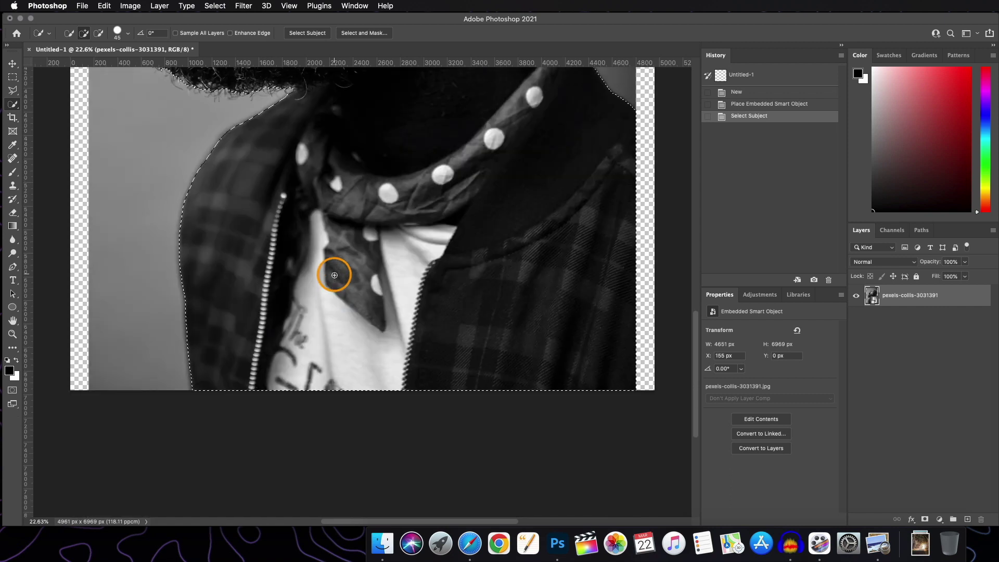
pyautogui.scroll(8, 334, 274)
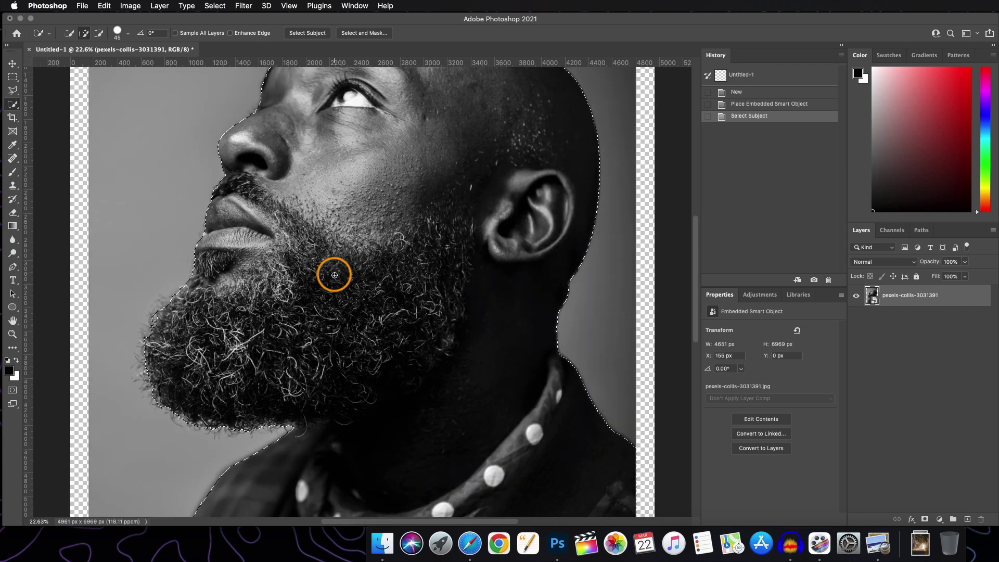
pyautogui.scroll(-3, 334, 275)
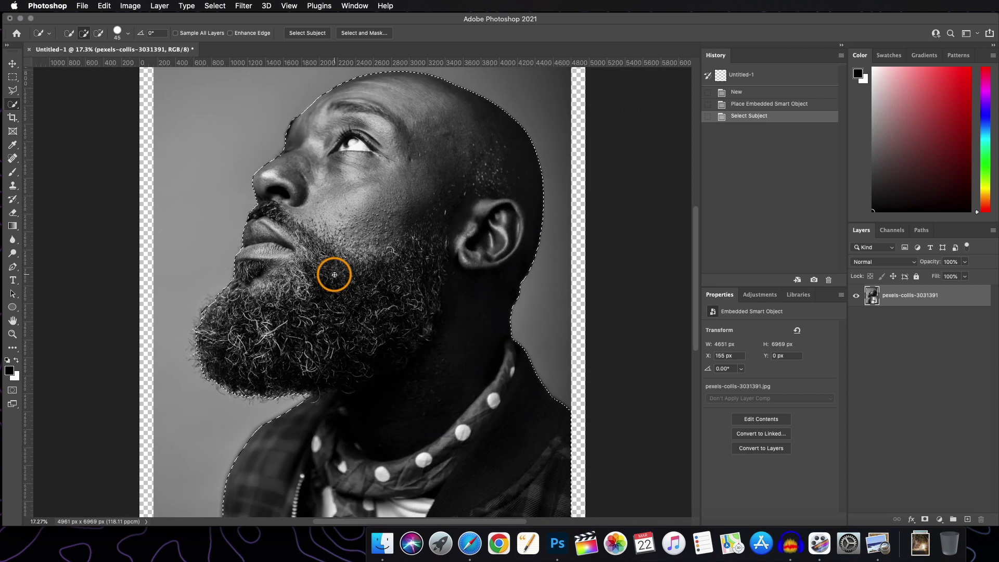
pyautogui.scroll(3, 334, 274)
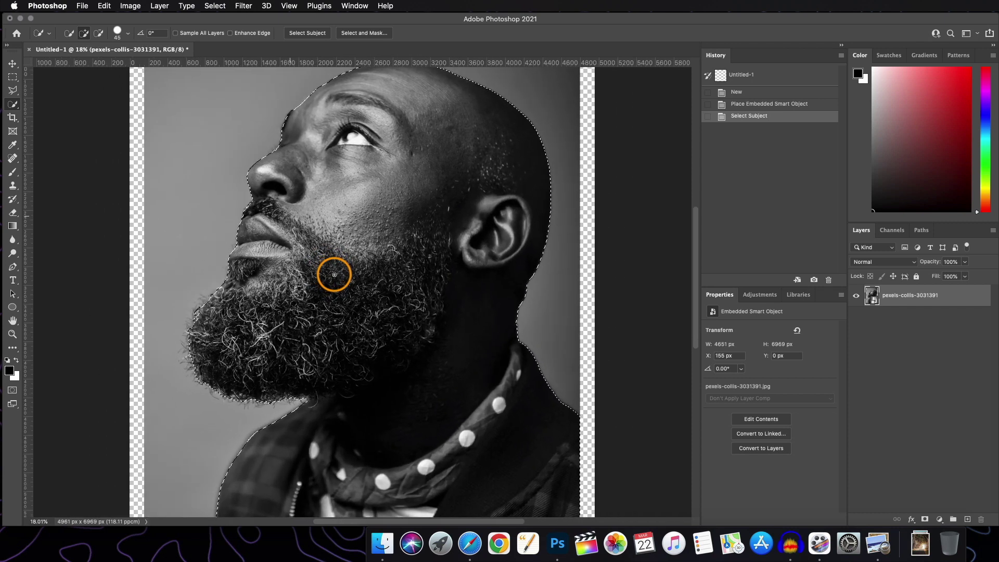
pyautogui.scroll(5, 334, 275)
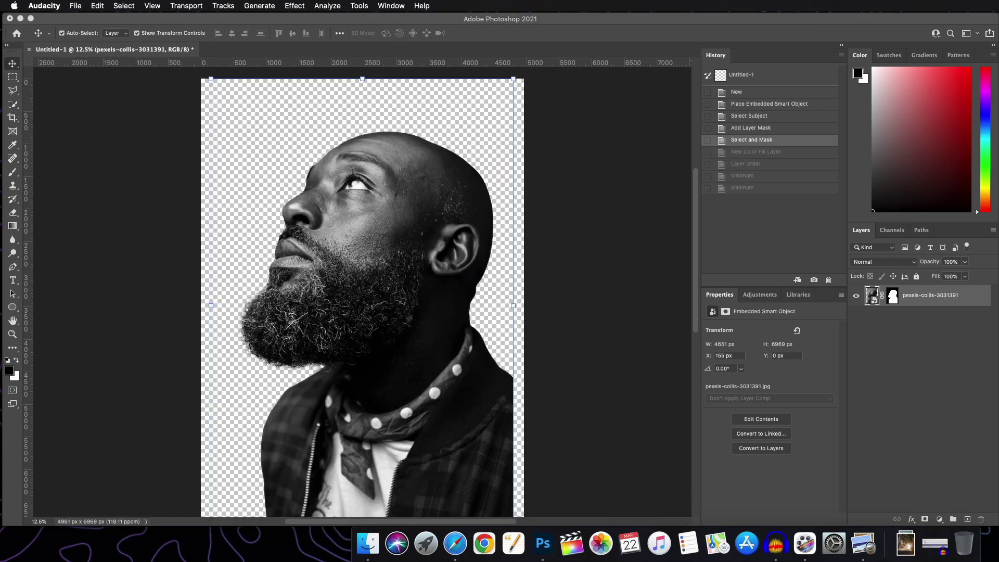
# Step: Add a solid black (000000) color fill layer and move it beneath the masked portrait layer as a background
pyautogui.click(892, 295)
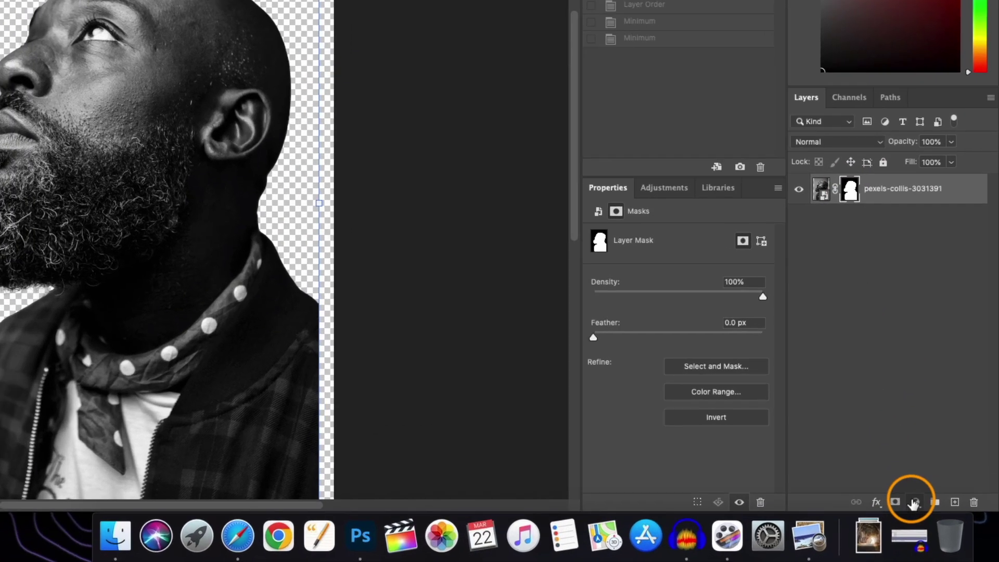
pyautogui.click(938, 519)
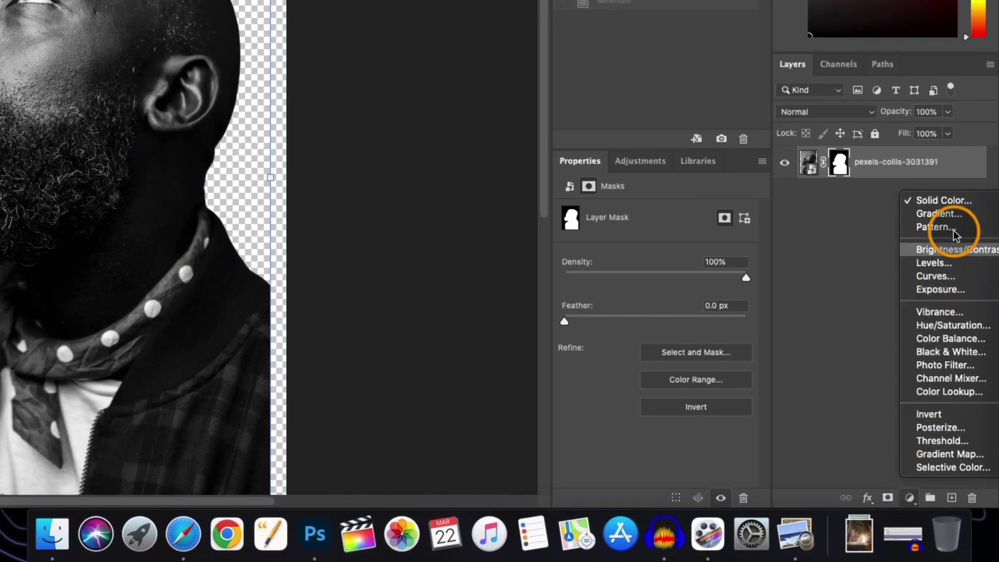
pyautogui.click(954, 203)
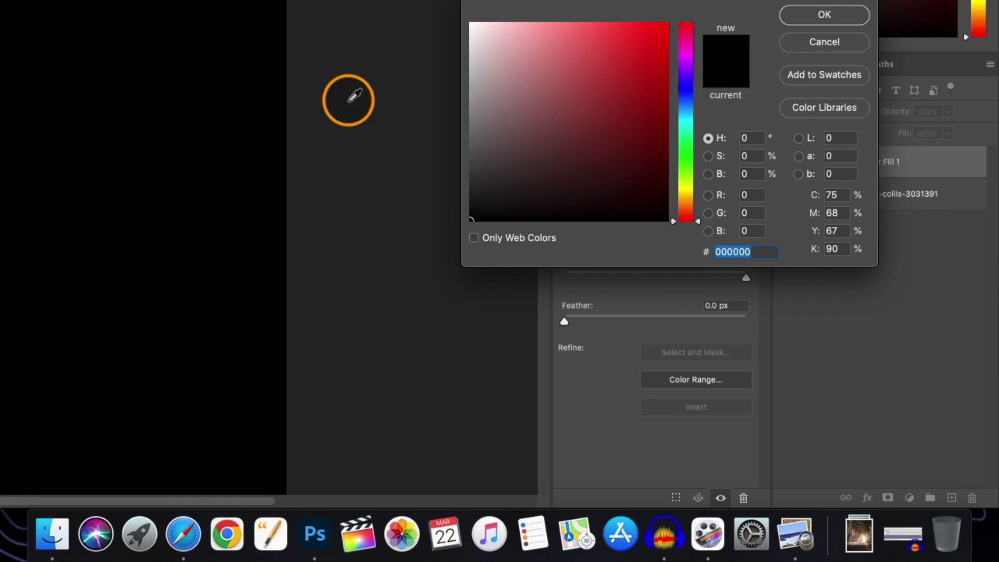
pyautogui.click(857, 18)
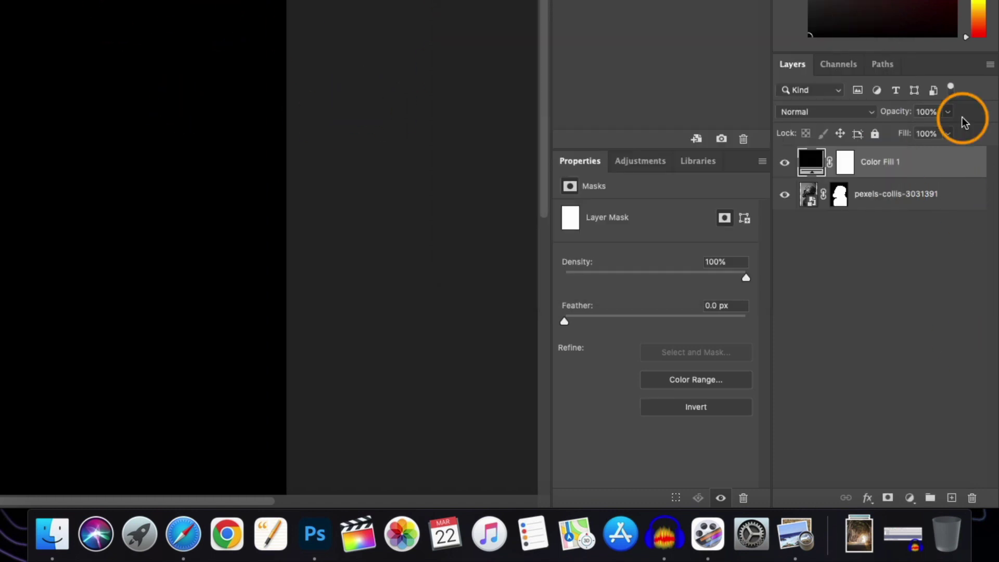
pyautogui.moveTo(820, 161); pyautogui.dragTo(810, 236)
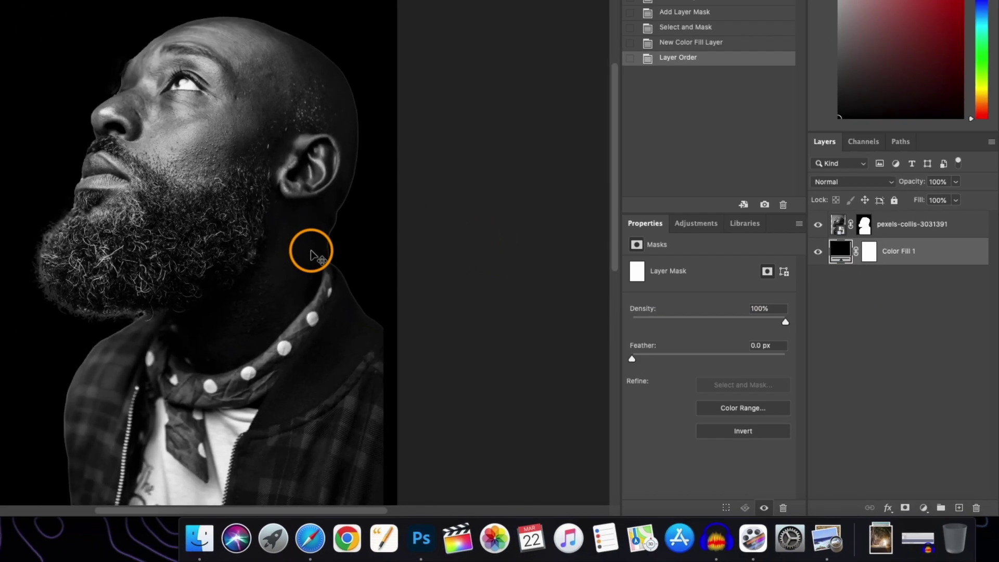
# Step: Apply the Minimum filter to the portrait's layer mask, adjusting the radius with Squareness preserved, and deselect the layer
pyautogui.scroll(5, 190, 201)
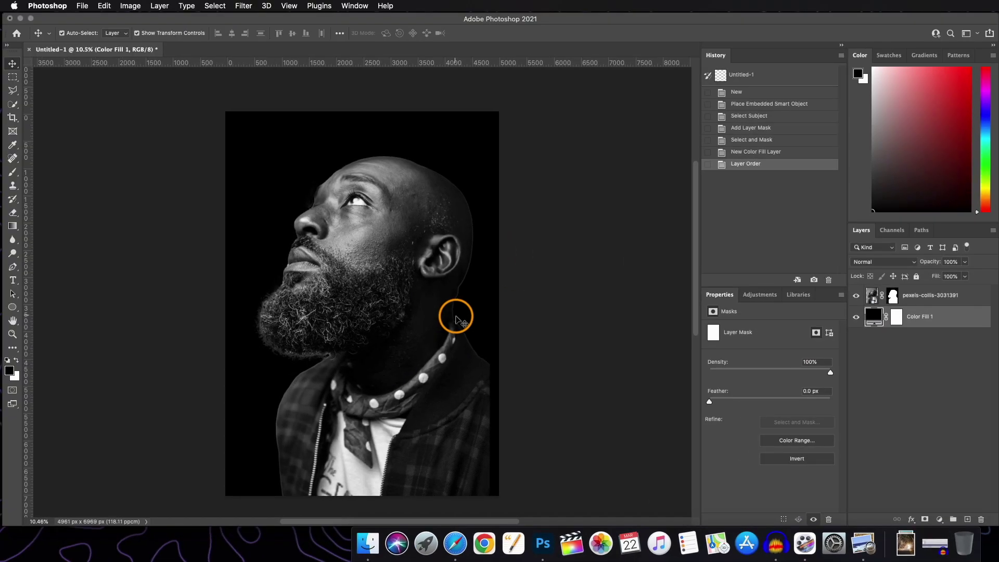
pyautogui.scroll(-2, 470, 311)
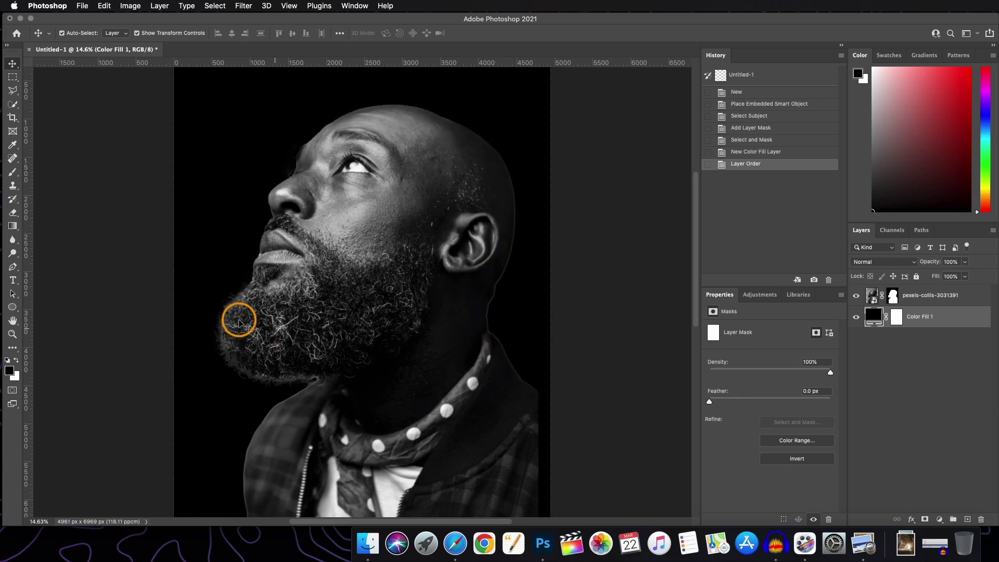
pyautogui.scroll(-3, 384, 342)
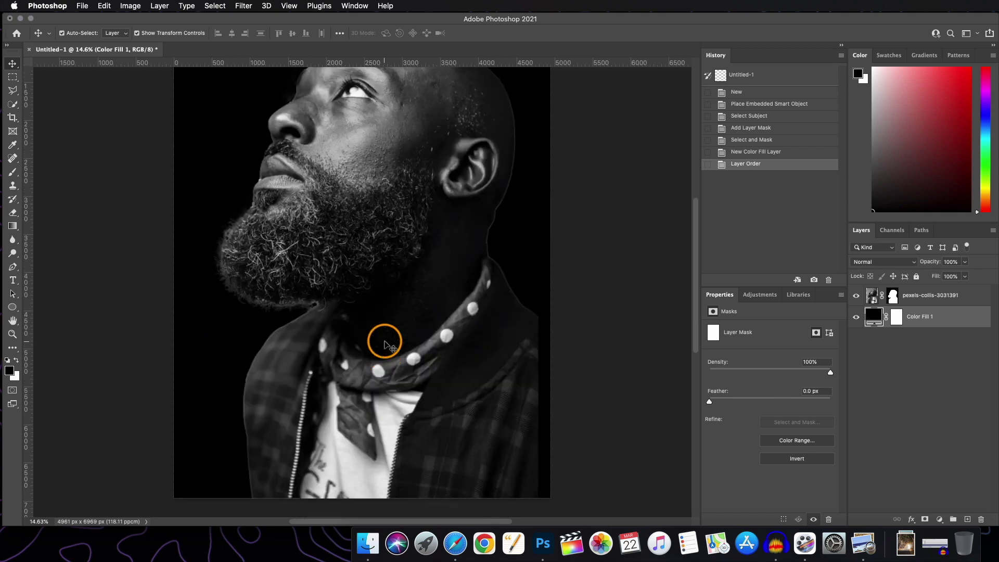
pyautogui.scroll(-2, 384, 341)
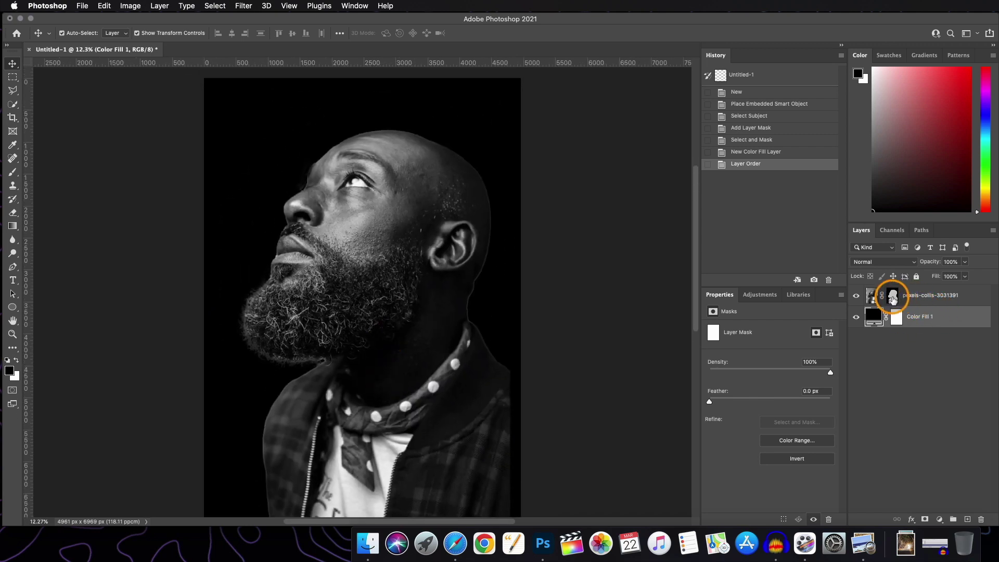
pyautogui.click(893, 297)
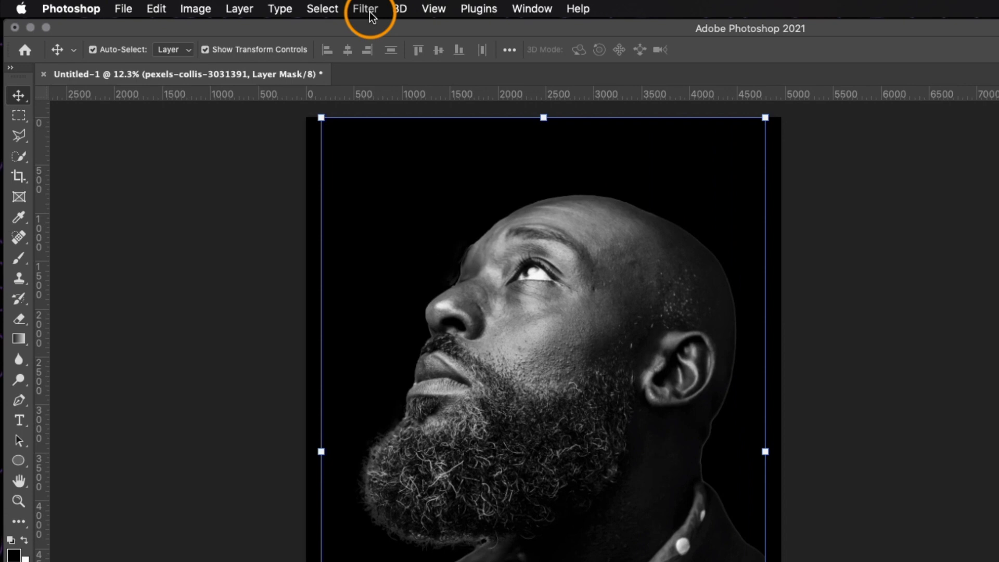
pyautogui.click(245, 7)
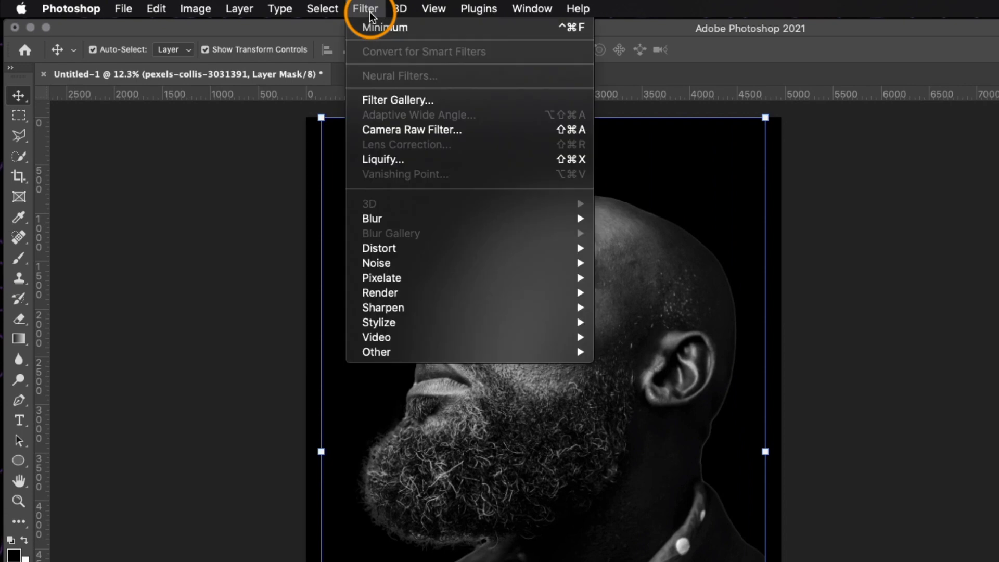
pyautogui.moveTo(391, 358)
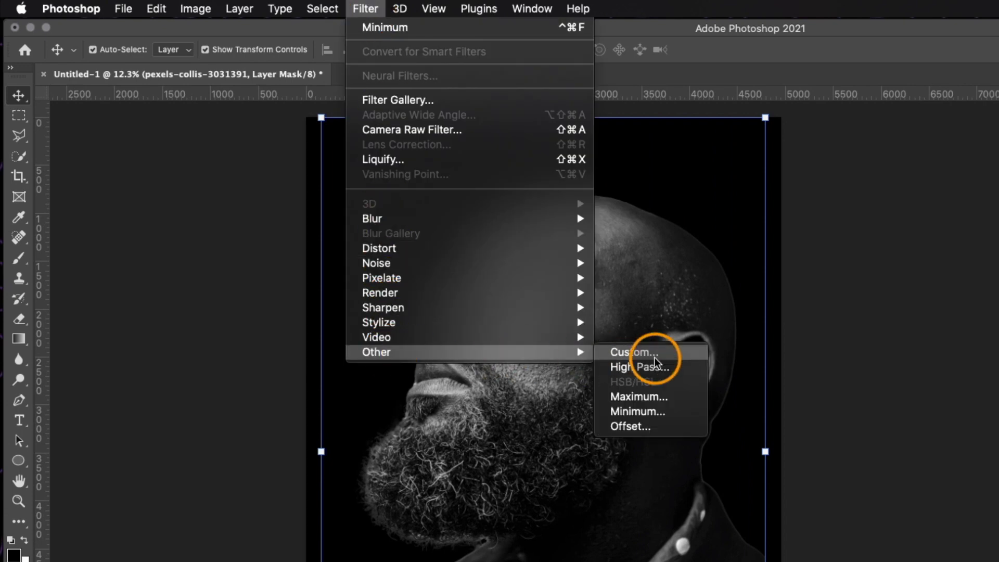
pyautogui.click(657, 411)
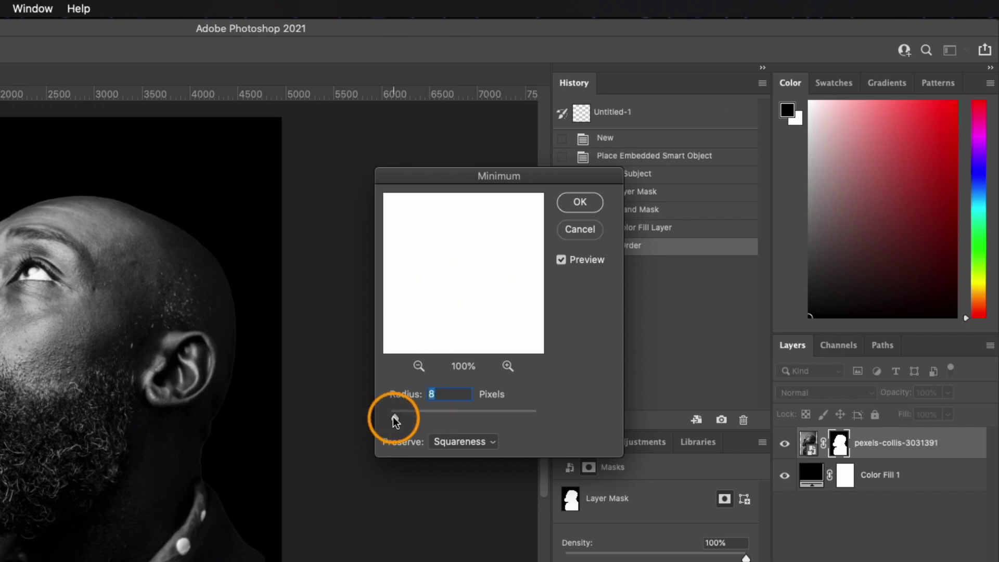
pyautogui.moveTo(393, 417); pyautogui.dragTo(396, 419)
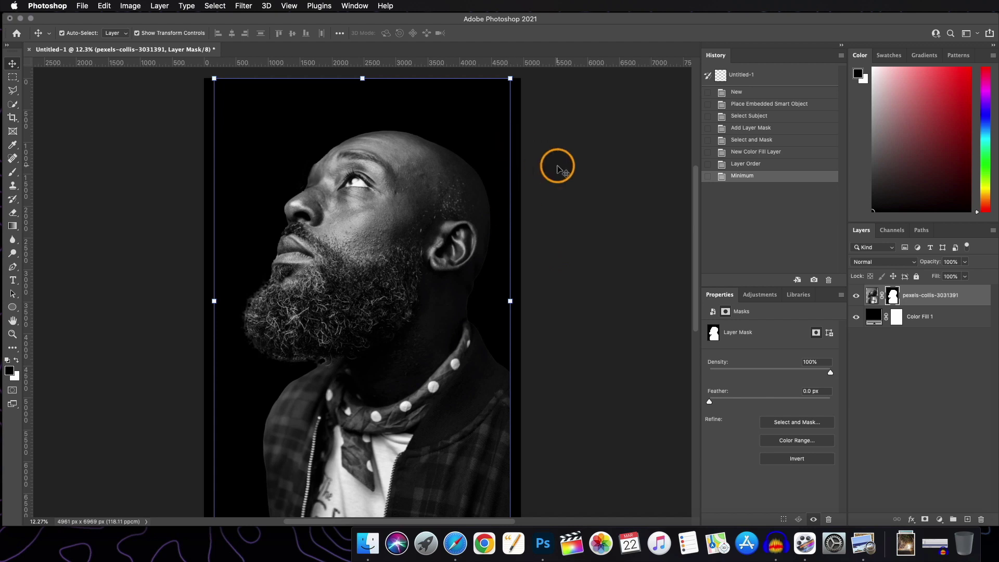
pyautogui.click(558, 170)
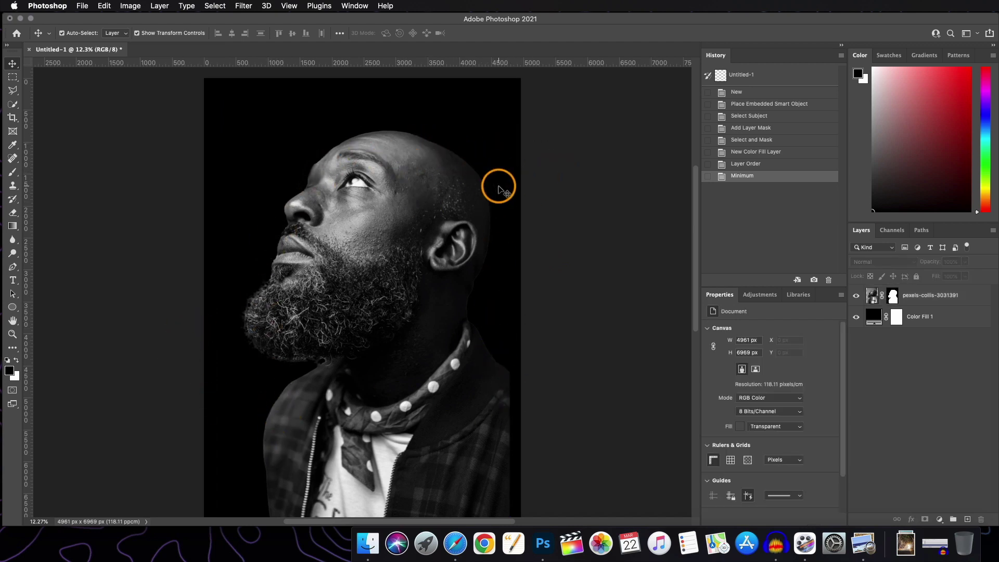
pyautogui.scroll(-2, 499, 188)
pyautogui.scroll(3, 498, 189)
pyautogui.scroll(-2, 499, 188)
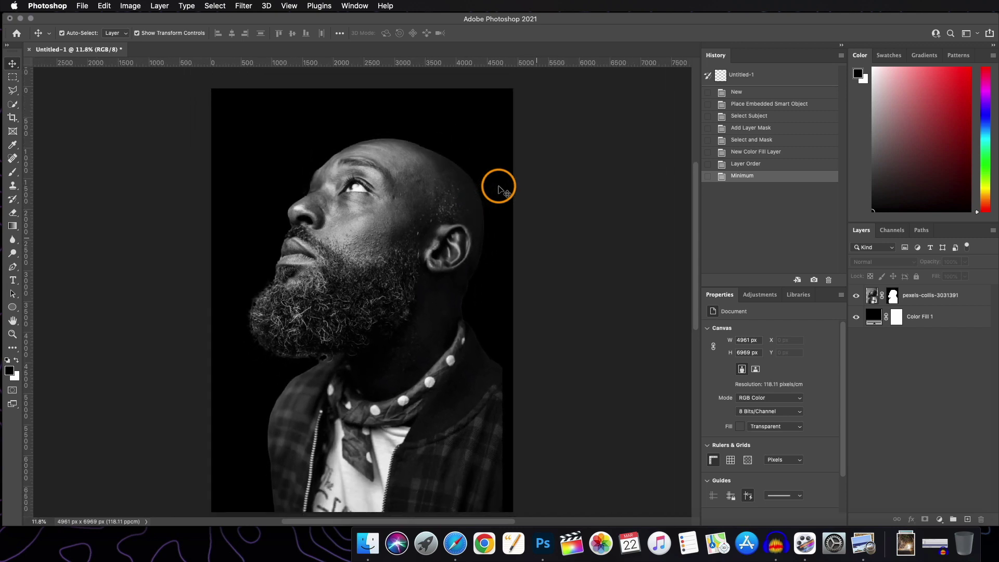
# Step: Change the background color fill layer from black to a near-white (fdfdfd)
pyautogui.scroll(-1, 498, 189)
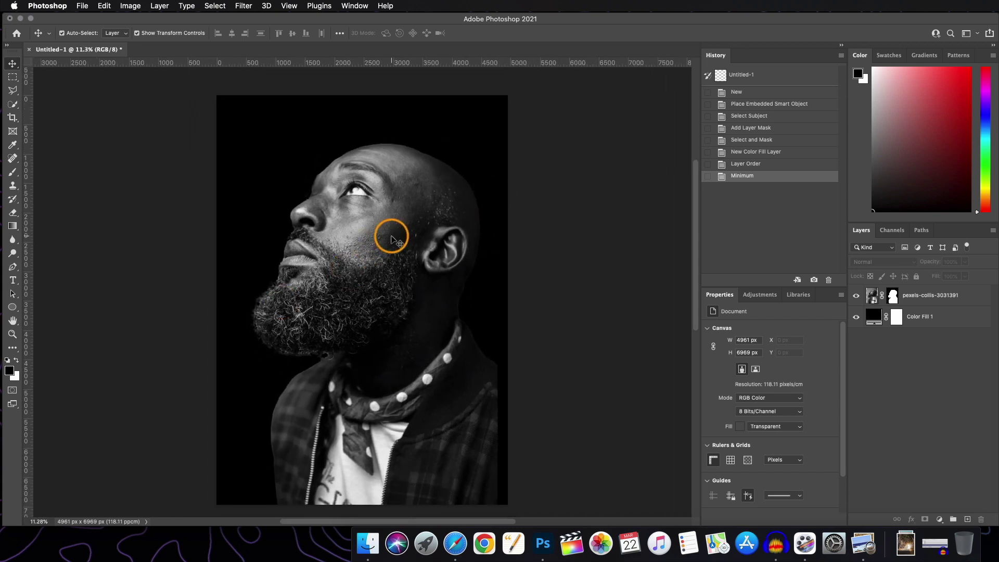
pyautogui.scroll(1, 391, 240)
pyautogui.scroll(-1, 391, 239)
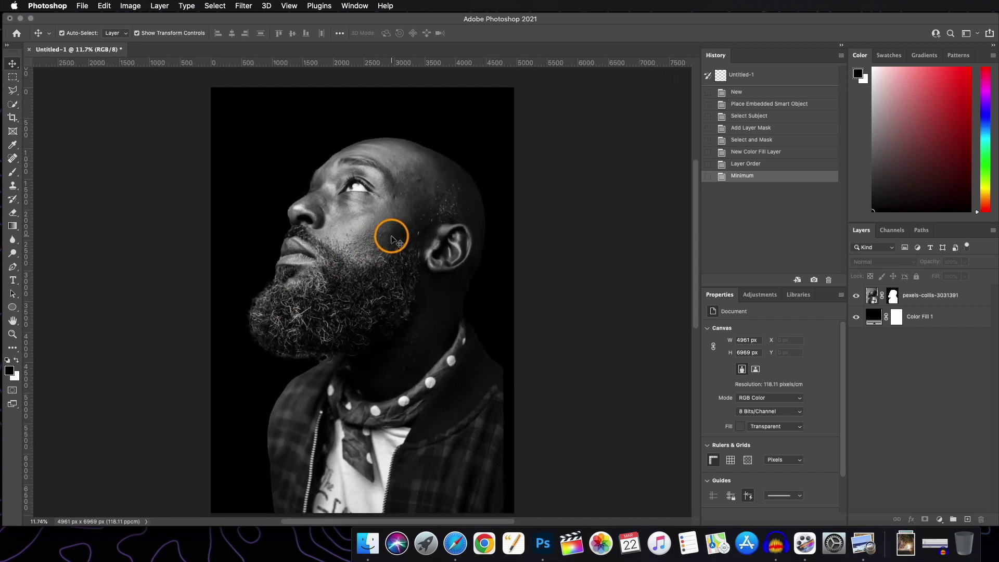
pyautogui.click(874, 322)
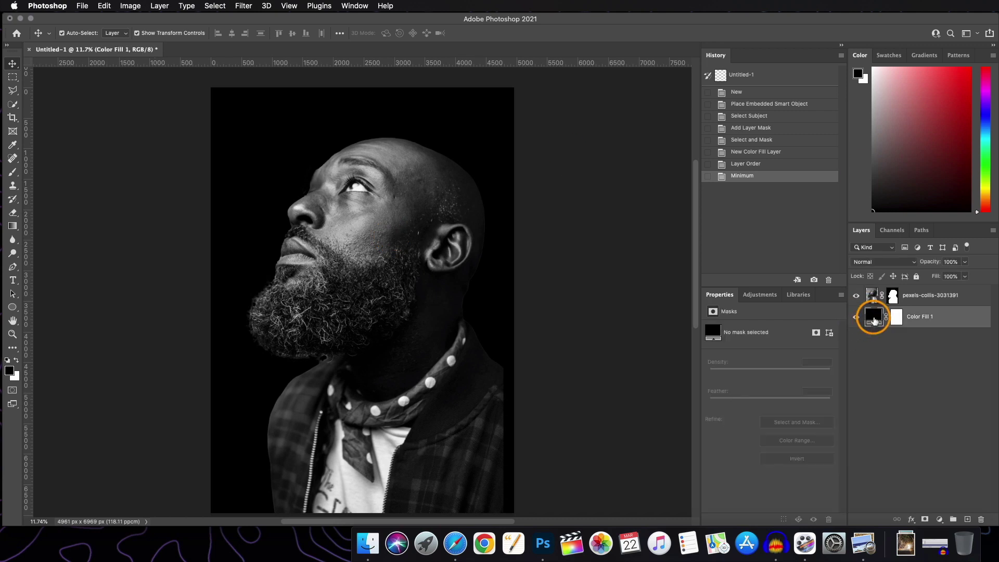
pyautogui.doubleClick(874, 321)
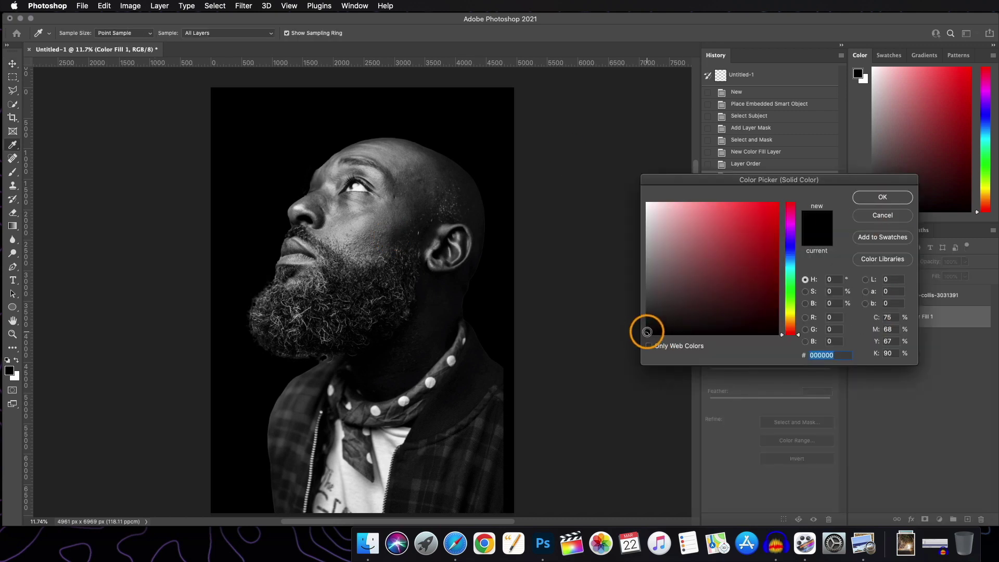
pyautogui.moveTo(647, 332); pyautogui.dragTo(617, 207)
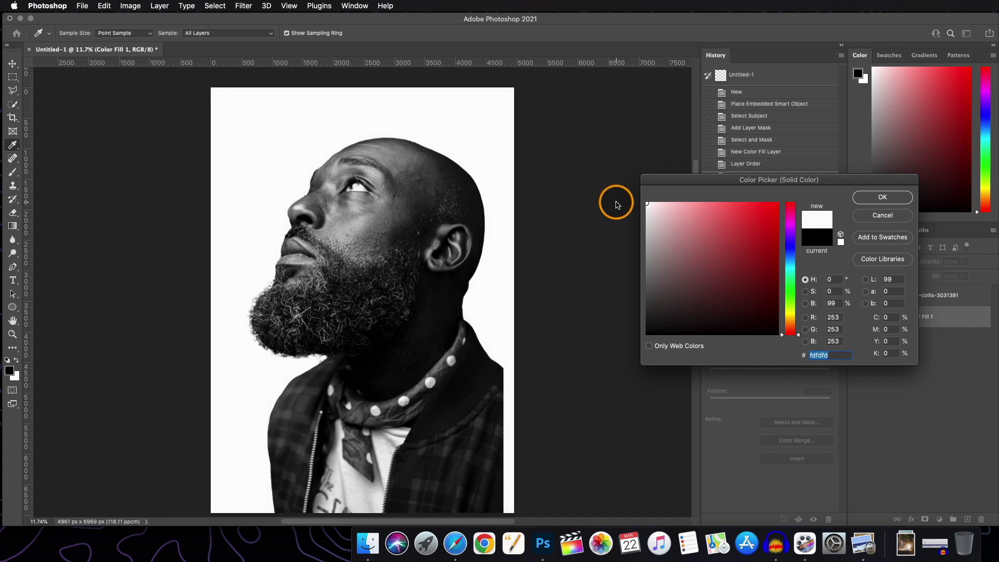
pyautogui.click(880, 197)
# Step: Scale the masked portrait layer down to about 73% around its center, apply the transform and deselect the portrait
pyautogui.press('v')
pyautogui.click(427, 231)
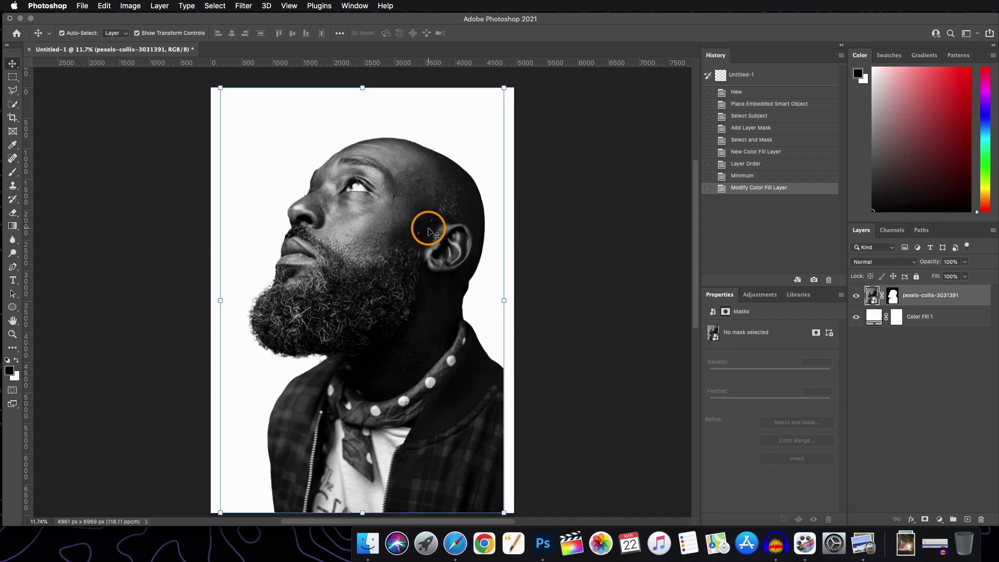
pyautogui.click(893, 294)
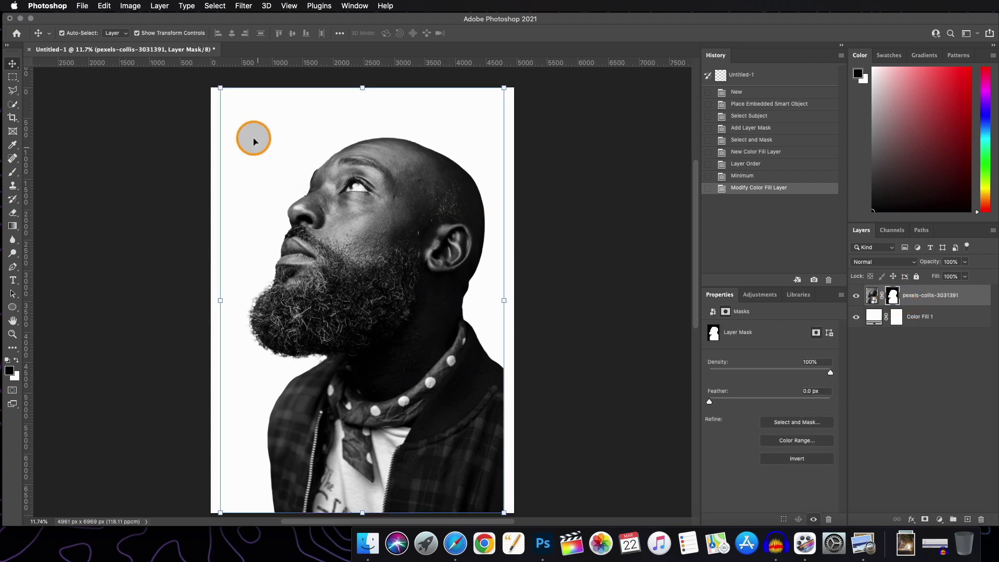
pyautogui.moveTo(220, 88); pyautogui.dragTo(255, 140)
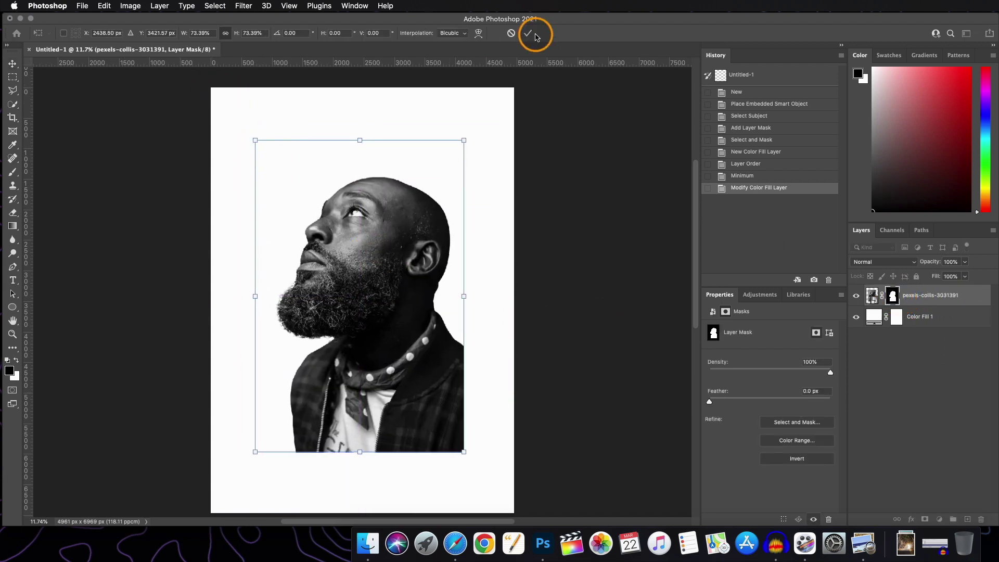
pyautogui.press('Return')
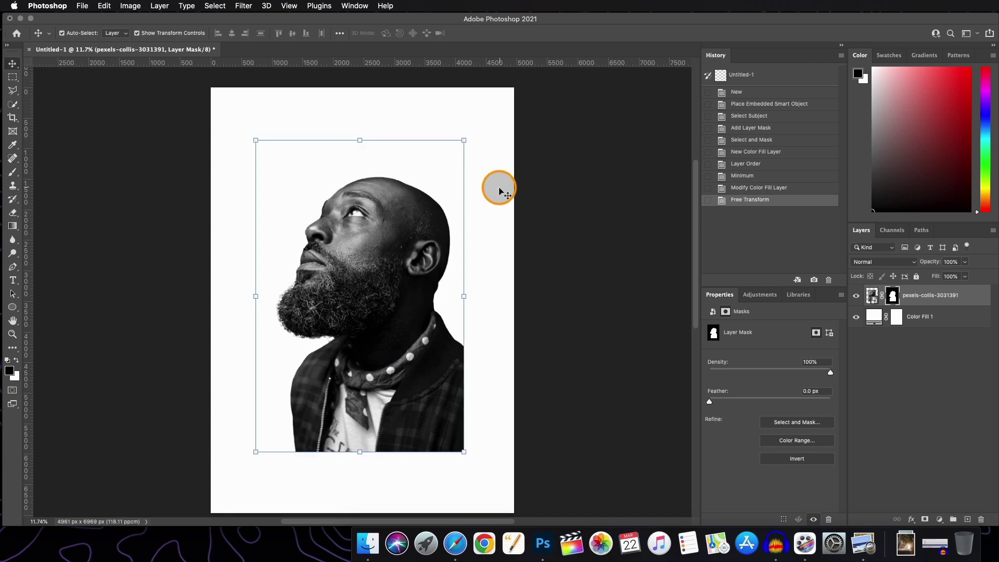
pyautogui.click(478, 193)
pyautogui.scroll(-3, 425, 210)
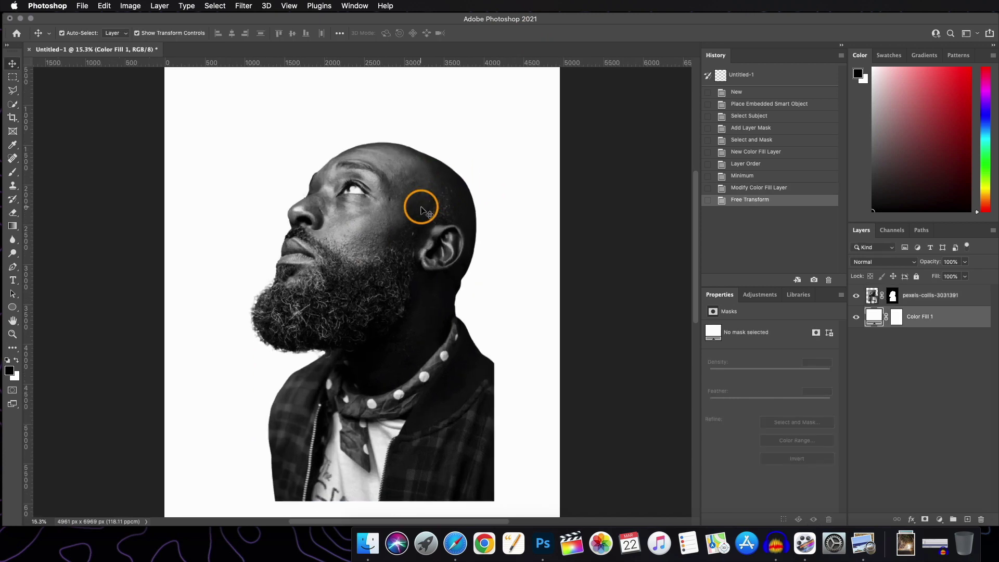
pyautogui.scroll(3, 425, 210)
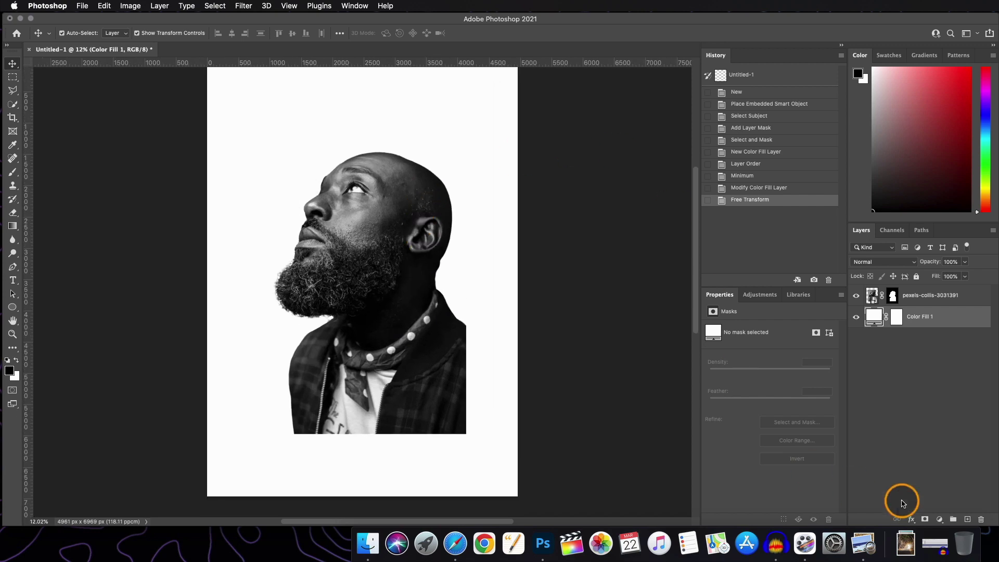
# Step: Place the tree-lined road photo on the poster and move its layer above the masked portrait
pyautogui.click(908, 538)
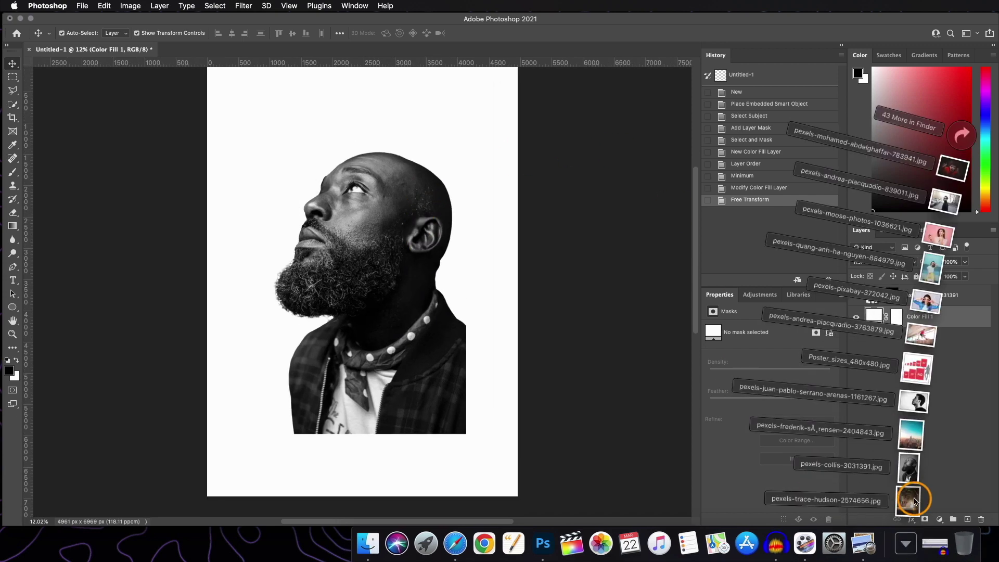
pyautogui.moveTo(915, 501)
pyautogui.mouseDown()
pyautogui.moveTo(618, 364)
pyautogui.moveTo(379, 280)
pyautogui.mouseUp()
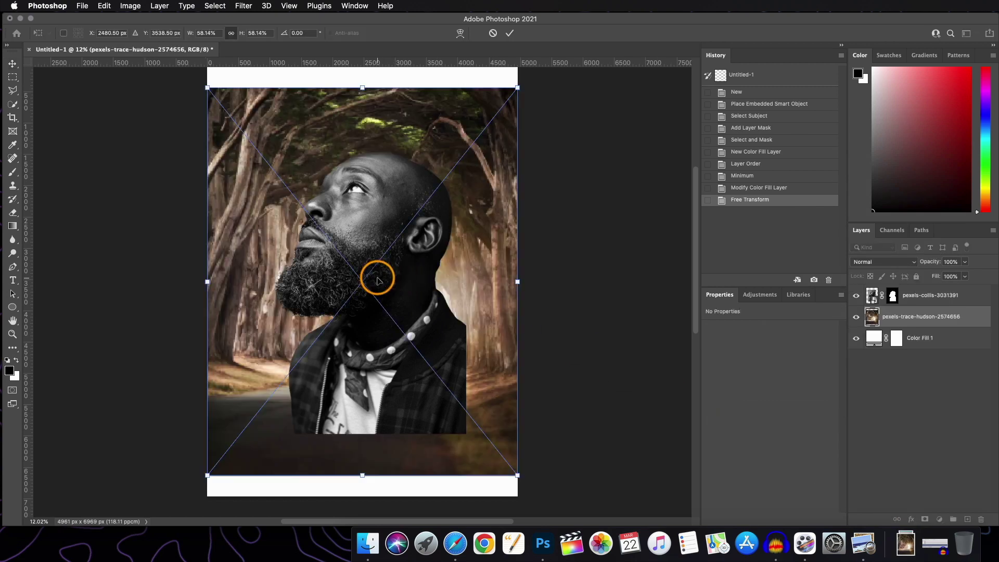
pyautogui.moveTo(933, 319); pyautogui.dragTo(922, 287)
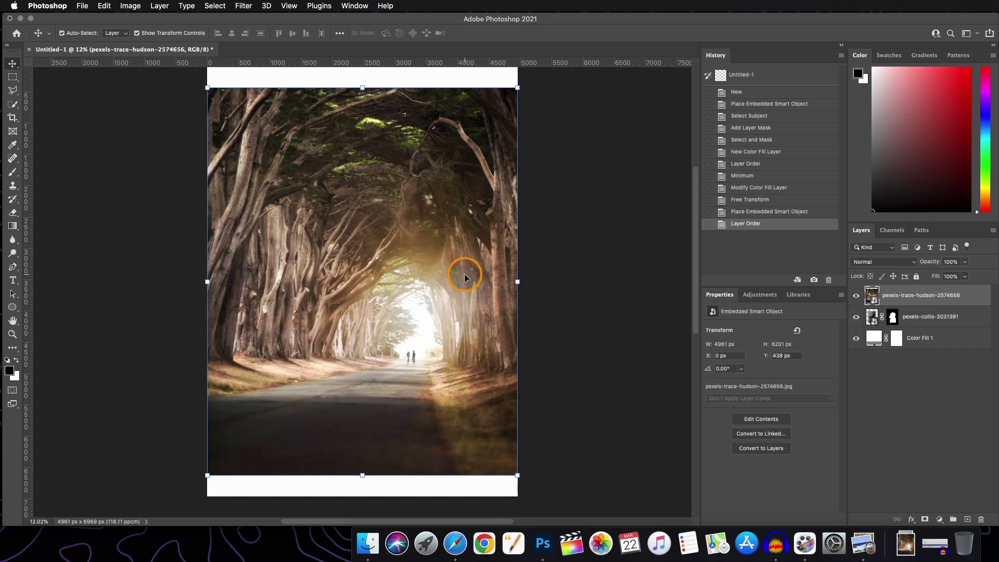
pyautogui.scroll(2, 464, 276)
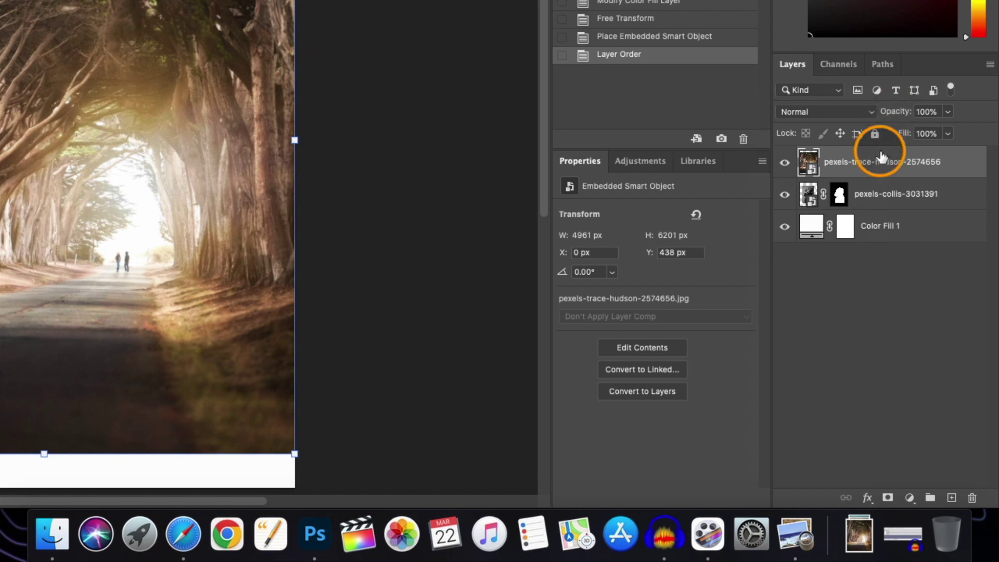
# Step: Scale the road photo to about 3551 × 4438 px over the man, lowering its opacity to 73% for alignment and restoring it to 100%
pyautogui.moveTo(896, 117); pyautogui.dragTo(872, 113)
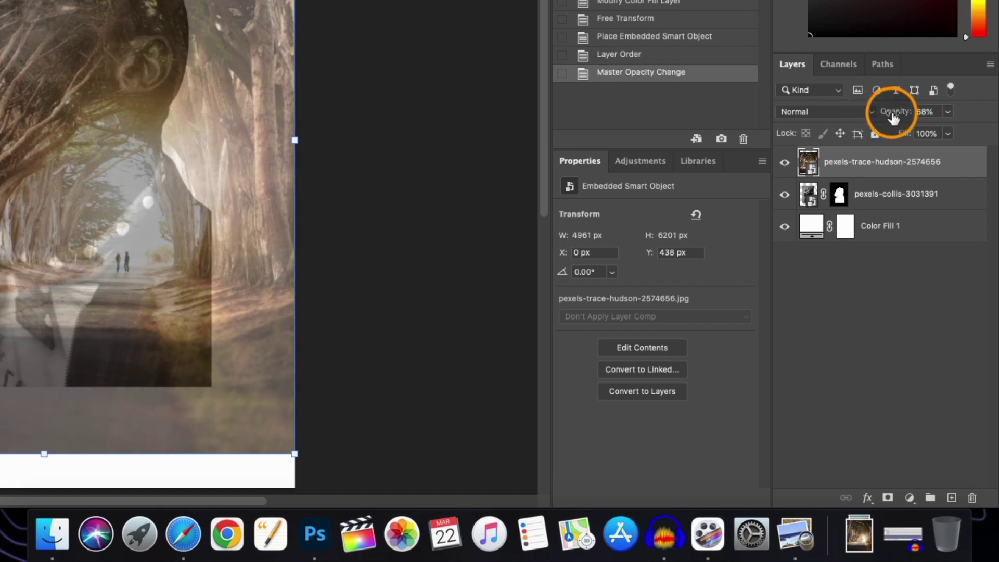
pyautogui.moveTo(896, 119); pyautogui.dragTo(898, 120)
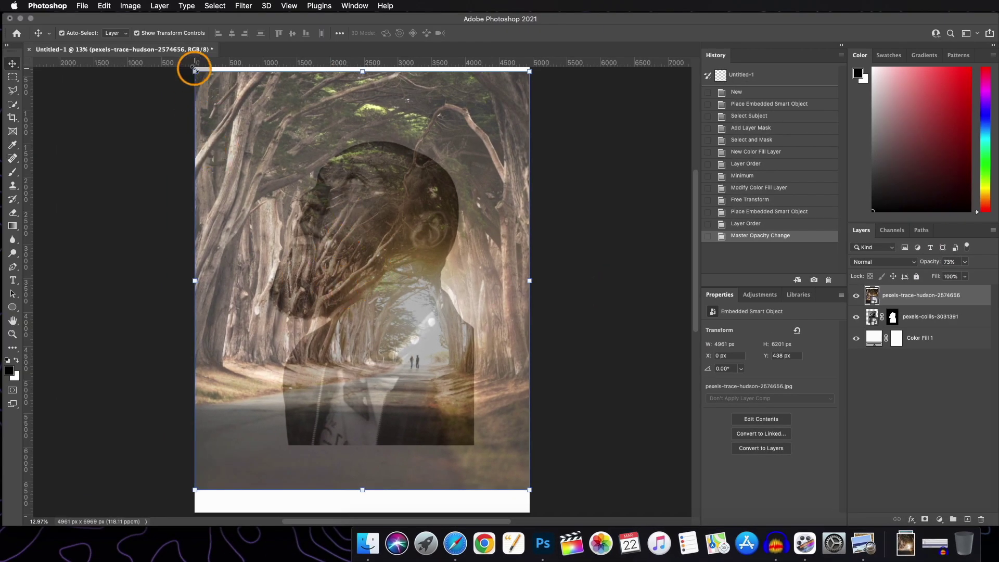
pyautogui.moveTo(194, 71); pyautogui.dragTo(261, 136)
pyautogui.moveTo(529, 490); pyautogui.dragTo(493, 445)
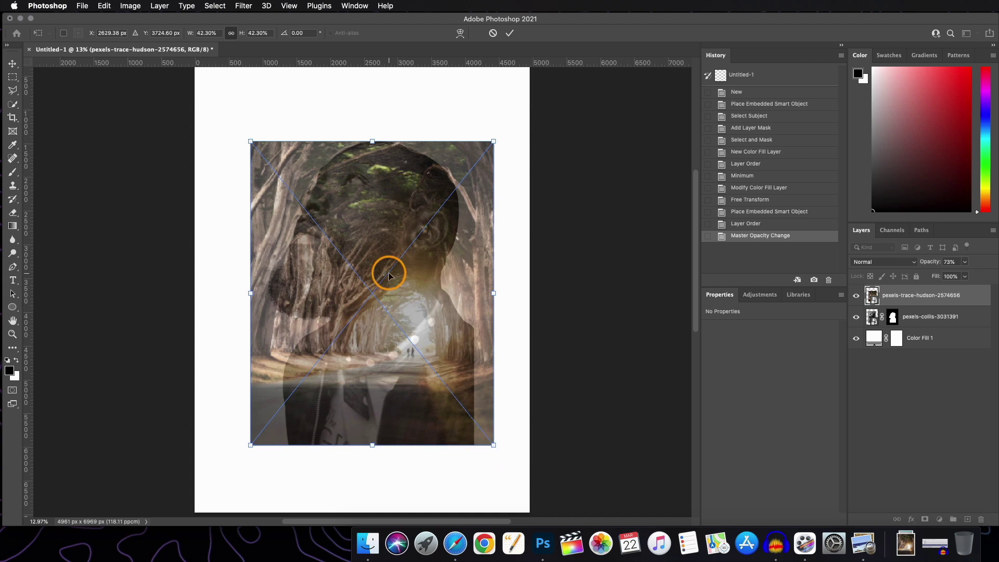
pyautogui.click(509, 32)
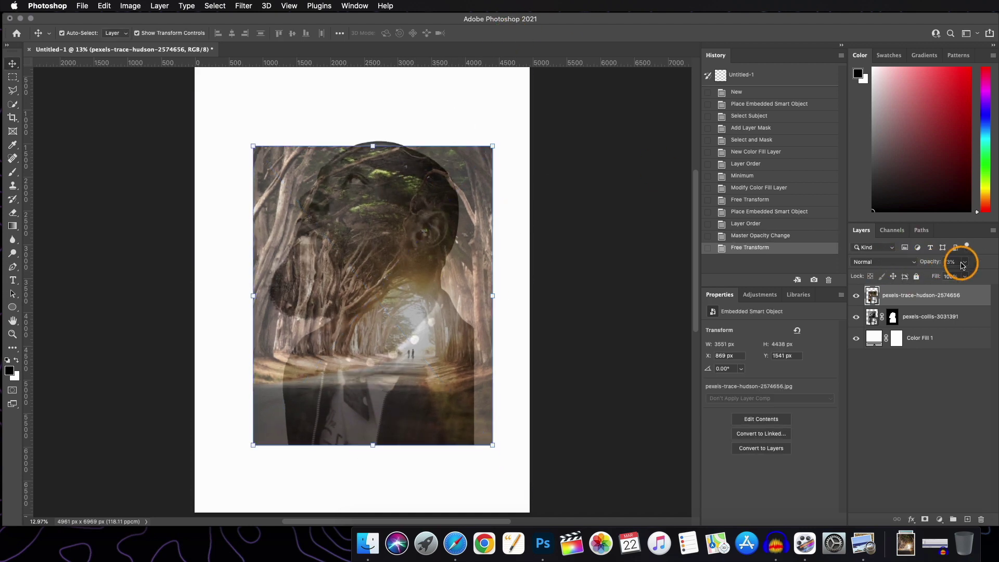
pyautogui.moveTo(930, 265); pyautogui.dragTo(997, 263)
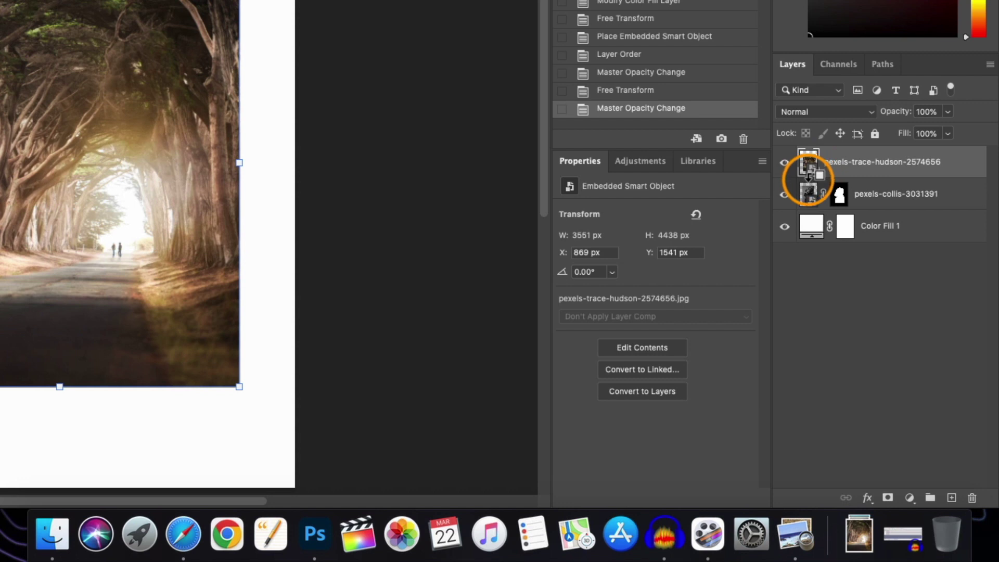
# Step: Clip the road photo to the portrait layer and set its blend mode to Screen
pyautogui.keyDown('alt'); pyautogui.click(808, 176); pyautogui.keyUp('alt')
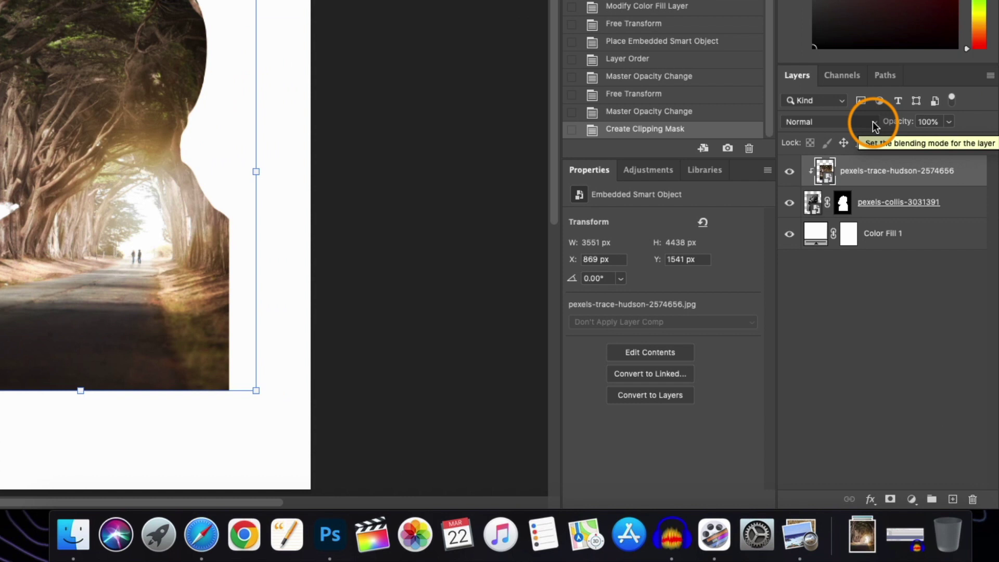
pyautogui.click(913, 261)
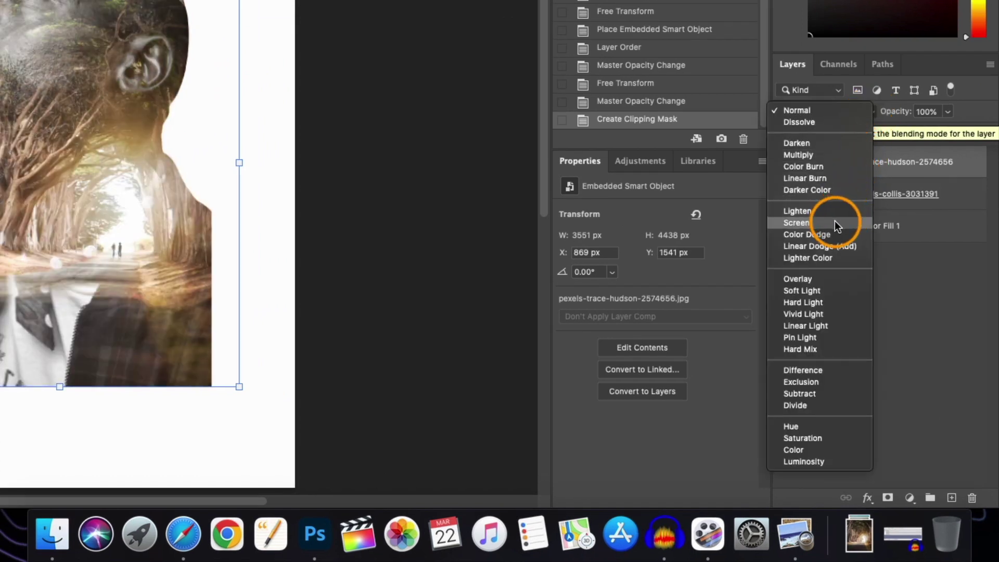
pyautogui.click(835, 221)
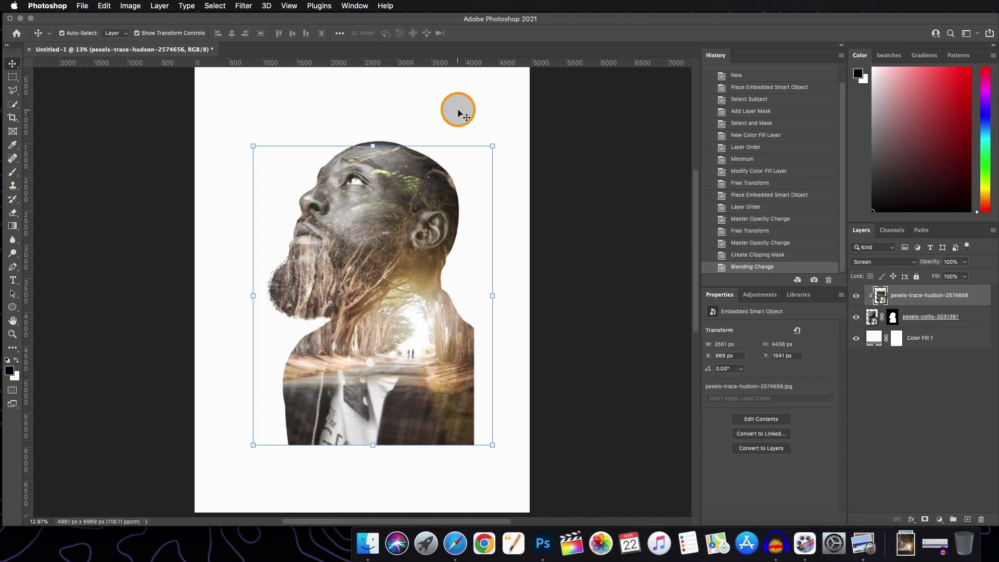
pyautogui.click(457, 108)
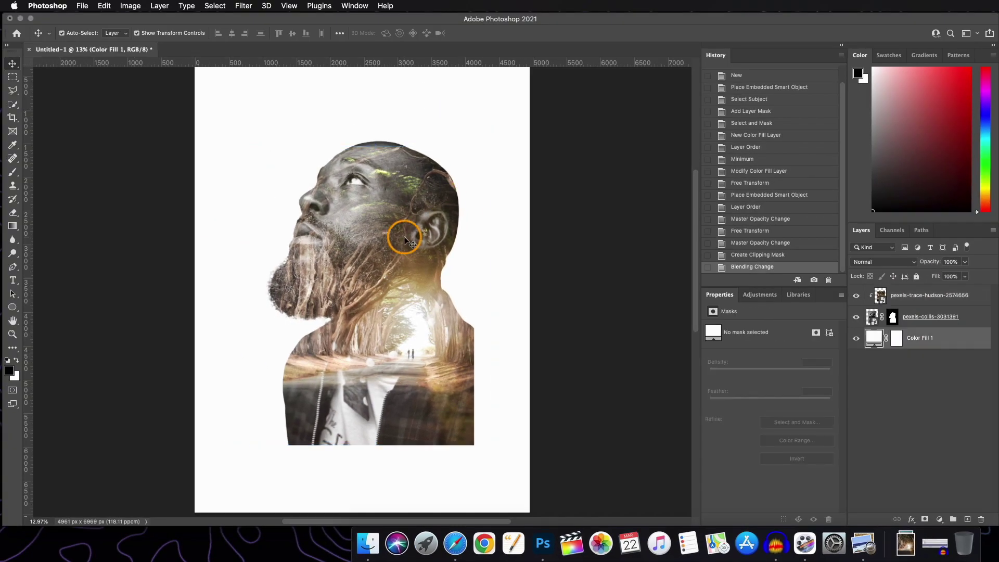
pyautogui.scroll(5, 405, 241)
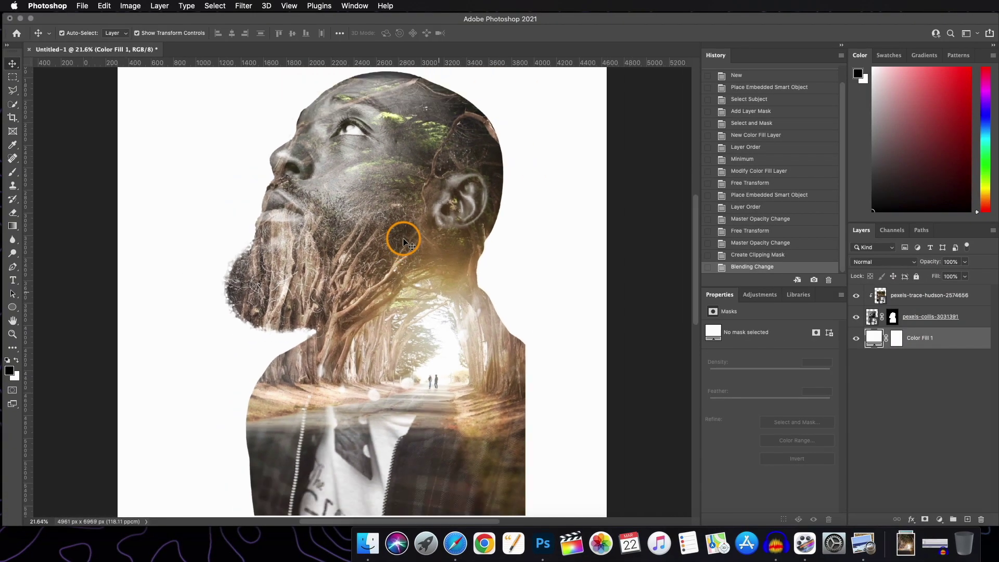
pyautogui.scroll(-4, 404, 241)
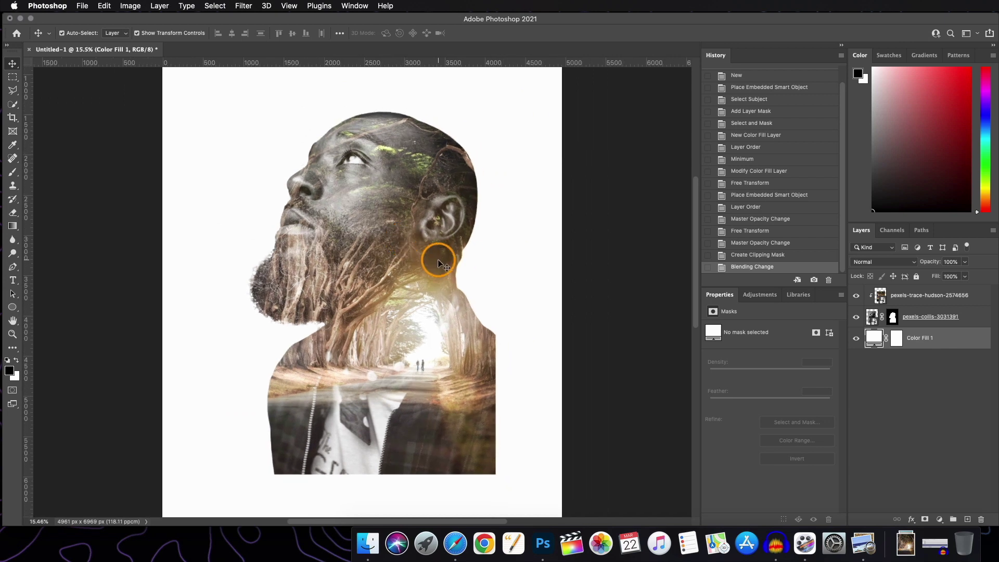
# Step: Rasterize the clipped road photo's smart object so that the Brush tool can paint on it
pyautogui.click(893, 316)
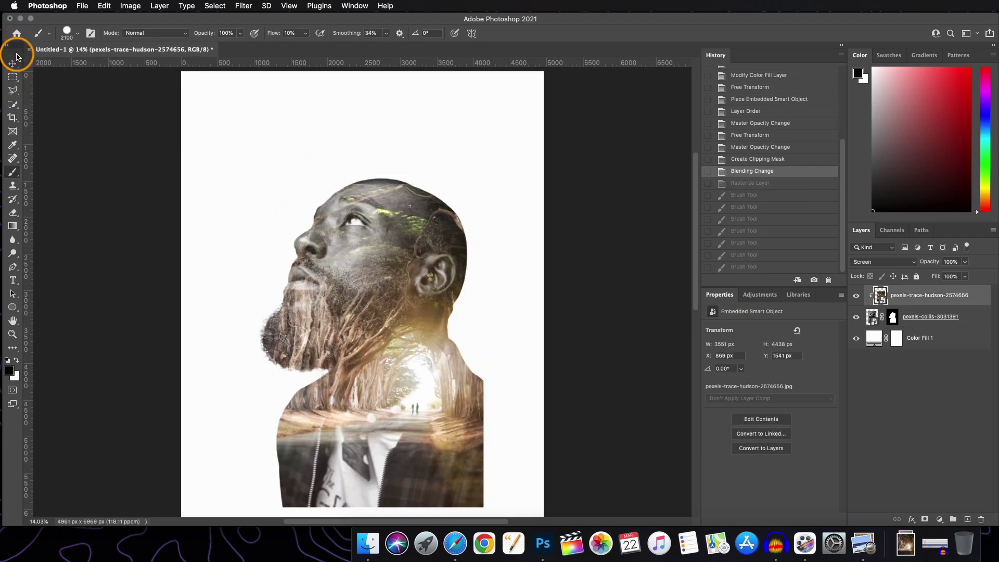
pyautogui.click(12, 64)
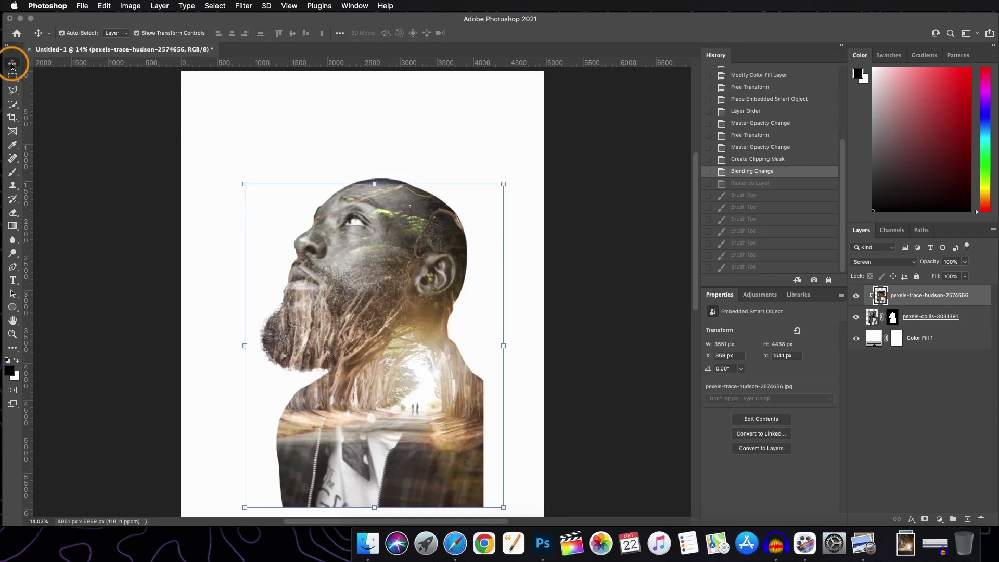
pyautogui.click(415, 152)
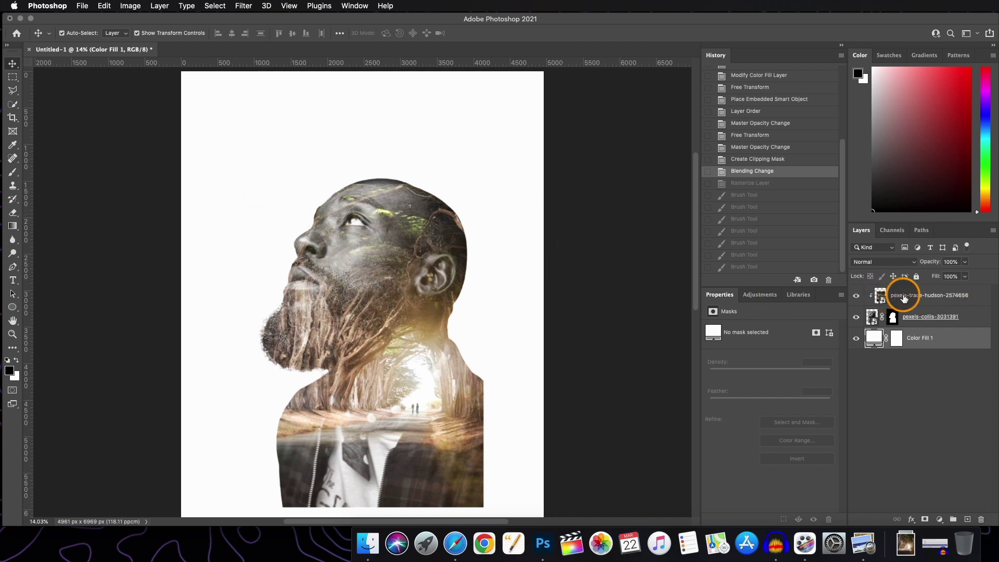
pyautogui.click(904, 297)
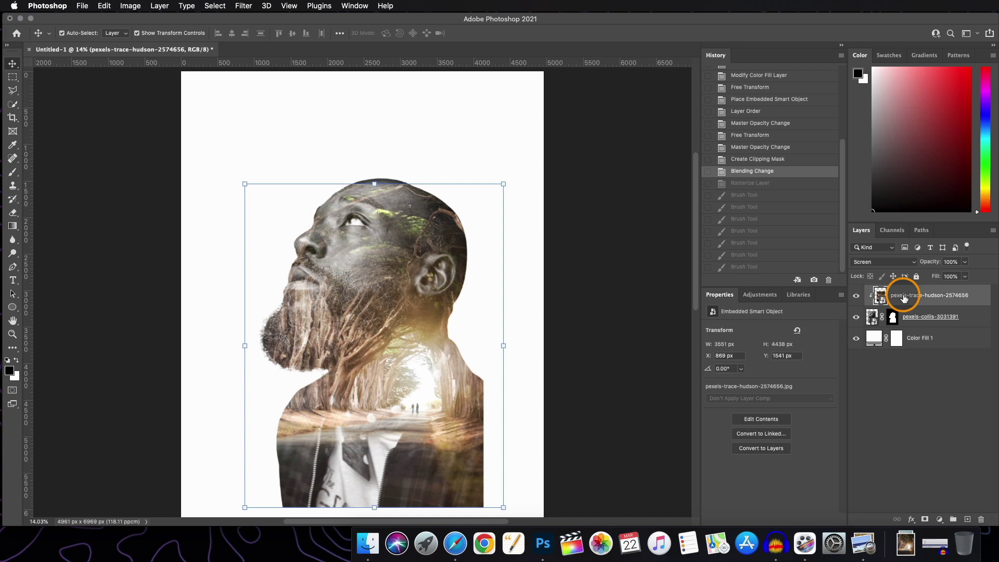
pyautogui.click(13, 172)
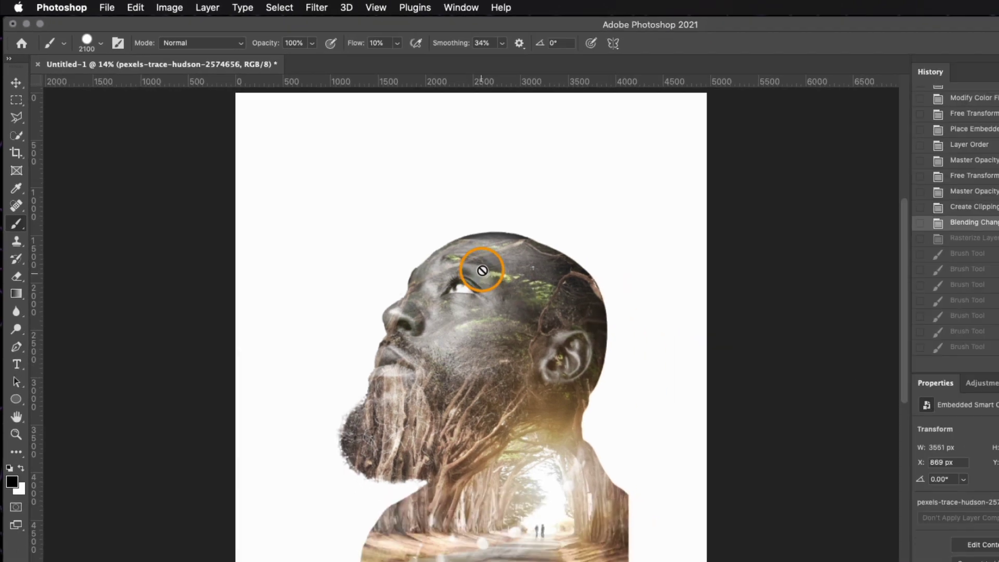
pyautogui.click(622, 346)
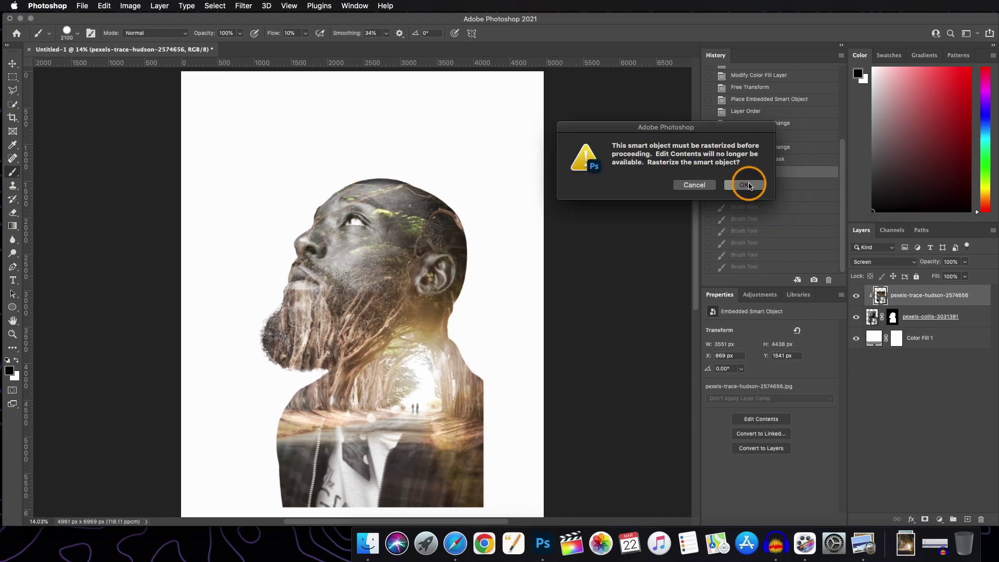
pyautogui.click(746, 185)
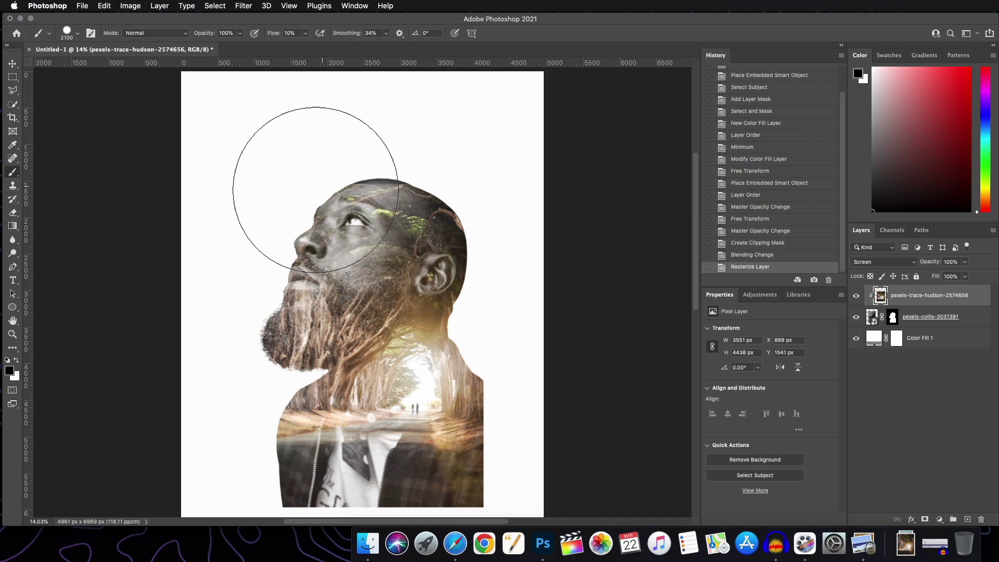
# Step: Paint black at 10% flow over the man's face on the road photo layer, reducing the brush size to 500, to fade out the trees
pyautogui.moveTo(315, 190)
pyautogui.mouseDown()
pyautogui.moveTo(270, 231)
pyautogui.moveTo(296, 213)
pyautogui.moveTo(287, 182)
pyautogui.moveTo(325, 236)
pyautogui.moveTo(328, 198)
pyautogui.moveTo(302, 190)
pyautogui.moveTo(279, 216)
pyautogui.moveTo(242, 225)
pyautogui.moveTo(284, 222)
pyautogui.moveTo(334, 152)
pyautogui.mouseUp()
pyautogui.press('[')
pyautogui.press('[')
pyautogui.press('[')
pyautogui.press('[')
pyautogui.press('[')
pyautogui.press('[')
pyautogui.press('[')
pyautogui.press('[')
pyautogui.press('[')
pyautogui.press('[')
pyautogui.press('[')
pyautogui.press('[')
pyautogui.press('[')
pyautogui.press('[')
pyautogui.press('[')
pyautogui.press('[')
pyautogui.scroll(5, 306, 203)
pyautogui.scroll(3, 349, 182)
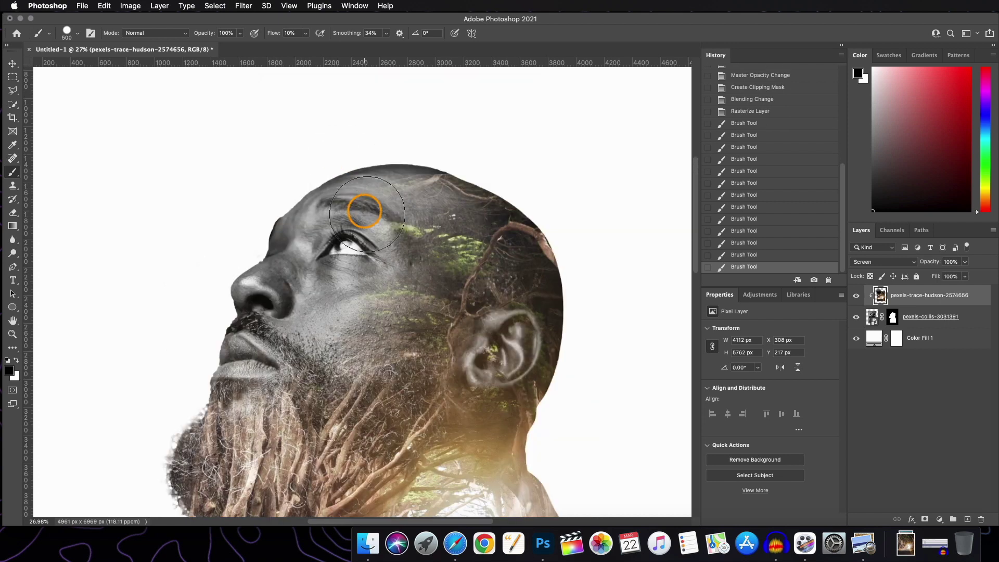
pyautogui.moveTo(366, 213); pyautogui.dragTo(359, 260)
pyautogui.scroll(-4, 395, 219)
pyautogui.press('v')
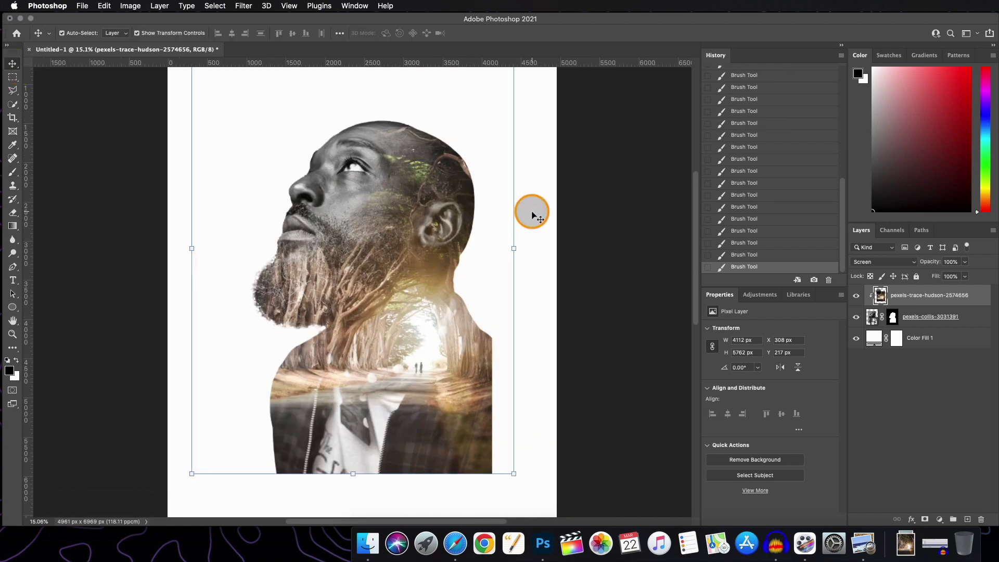
pyautogui.click(531, 215)
pyautogui.scroll(-2, 408, 215)
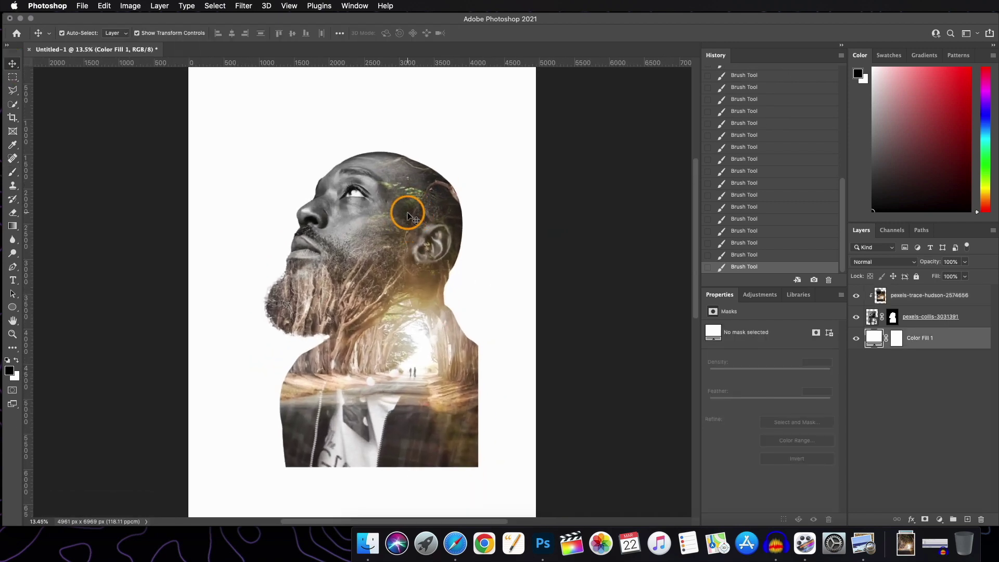
pyautogui.scroll(-3, 409, 215)
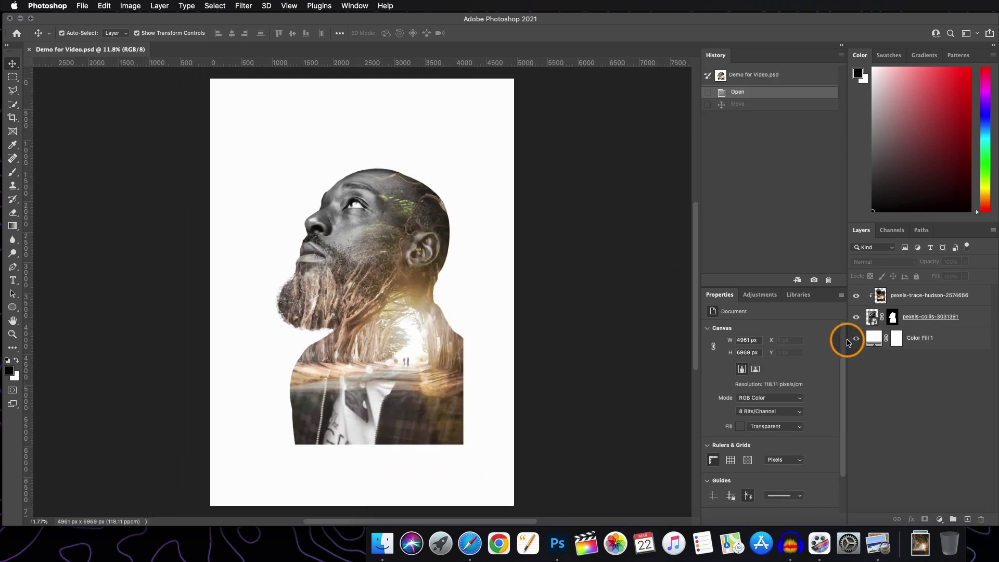
# Step: Convert the clipped road photo layer and the portrait layer together into one smart object
pyautogui.click(929, 295)
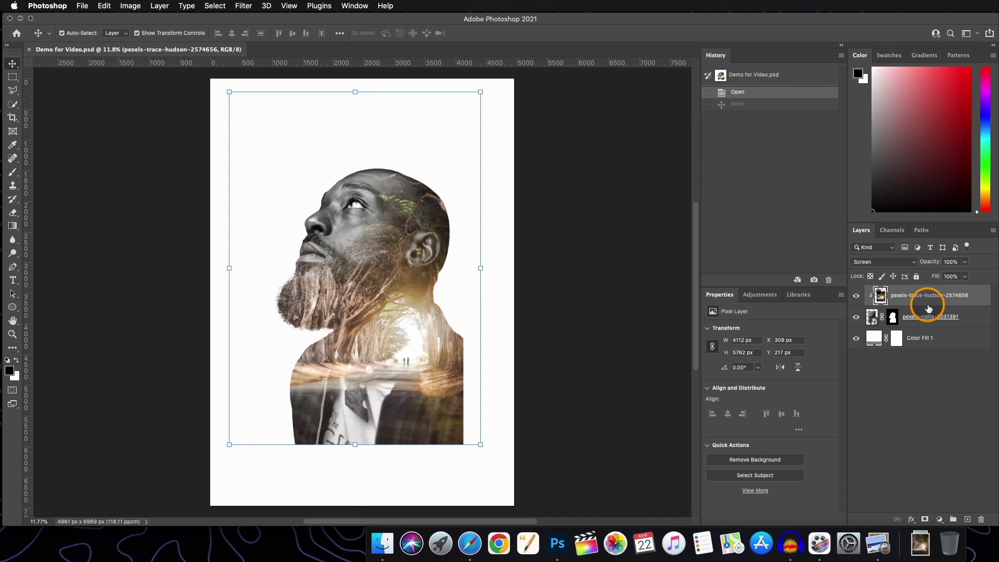
pyautogui.click(928, 314)
pyautogui.click(930, 297)
pyautogui.click(925, 314)
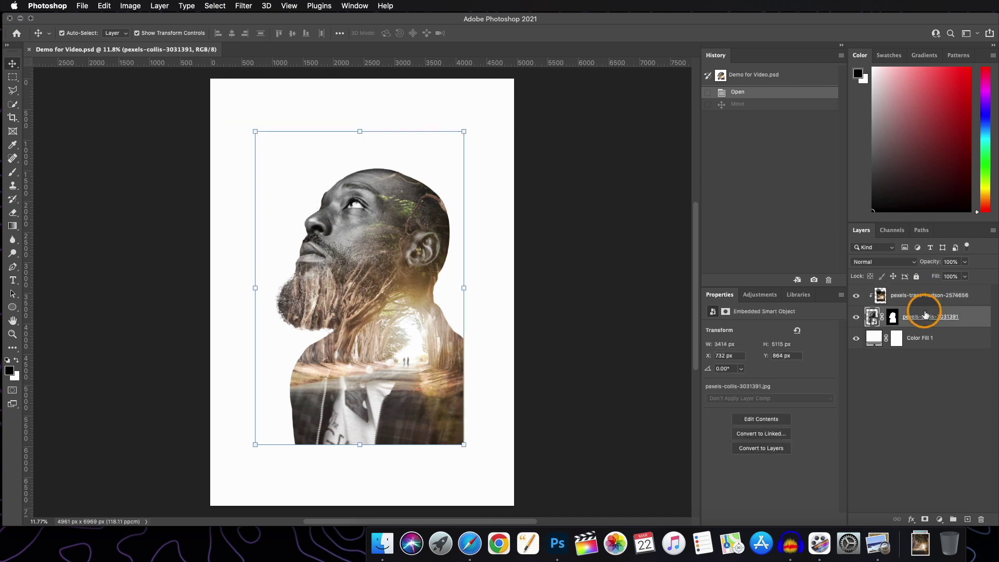
pyautogui.click(924, 301)
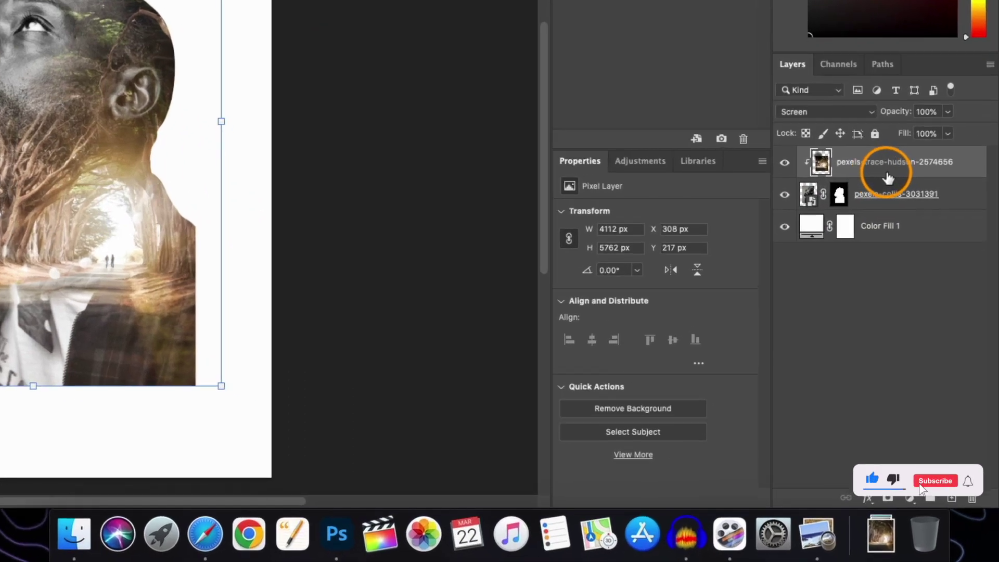
pyautogui.keyDown('shift'); pyautogui.click(925, 314); pyautogui.keyUp('shift')
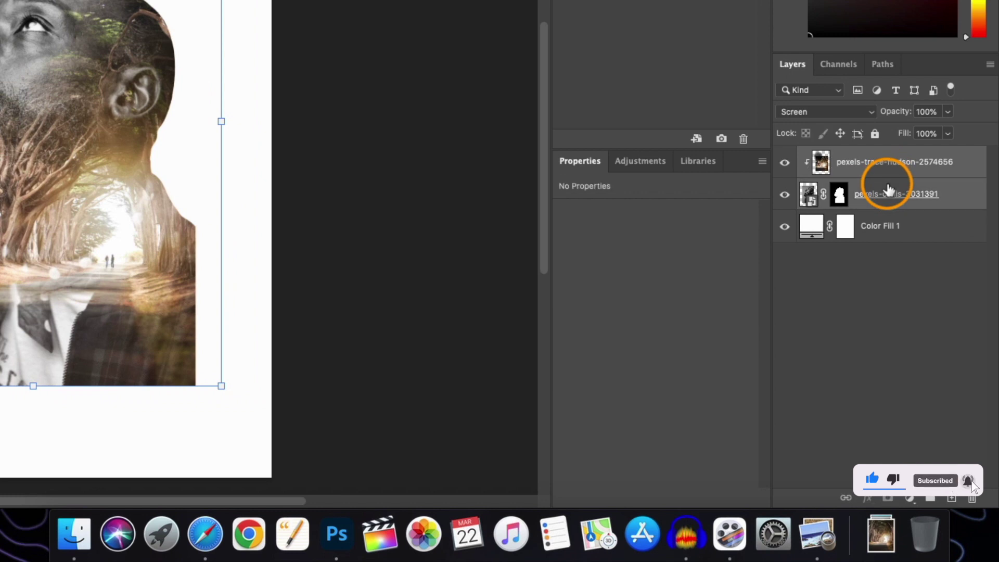
pyautogui.rightClick(889, 191)
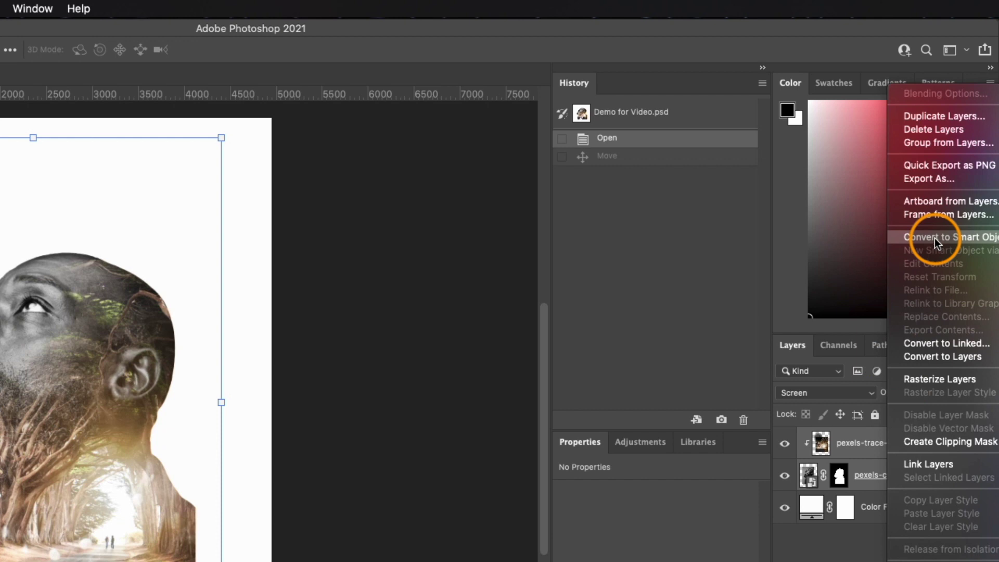
pyautogui.click(935, 238)
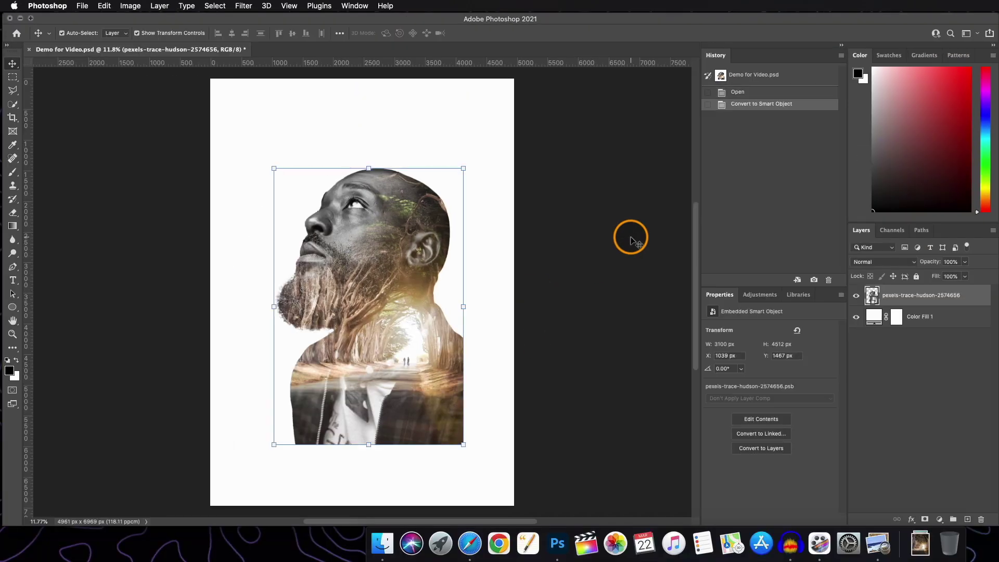
# Step: Scale the combined smart object slightly to about 3113 × 4530 px, apply the transform and deselect the object
pyautogui.click(275, 168)
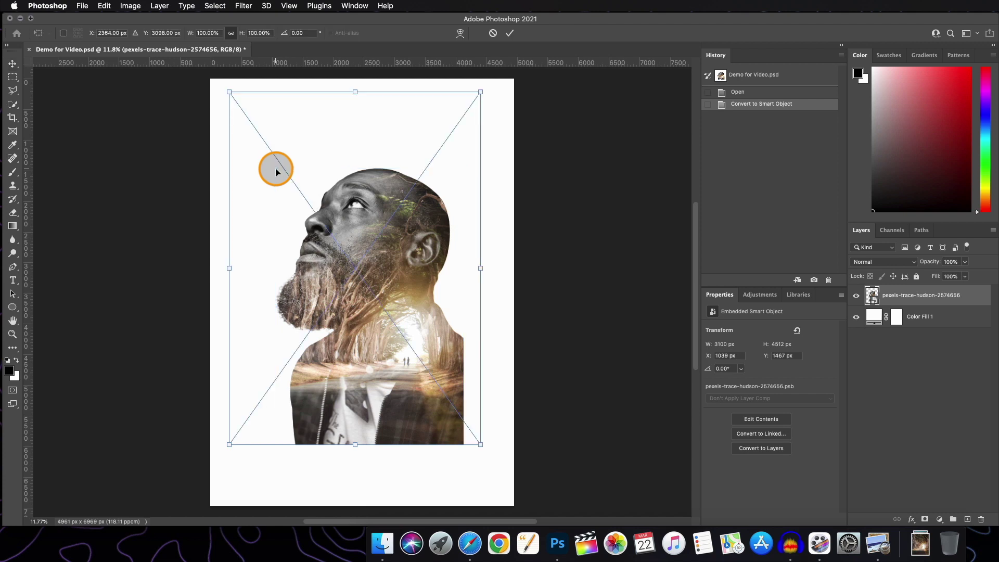
pyautogui.moveTo(482, 445)
pyautogui.mouseDown()
pyautogui.moveTo(515, 470)
pyautogui.moveTo(439, 399)
pyautogui.moveTo(480, 449)
pyautogui.mouseUp()
pyautogui.click(508, 34)
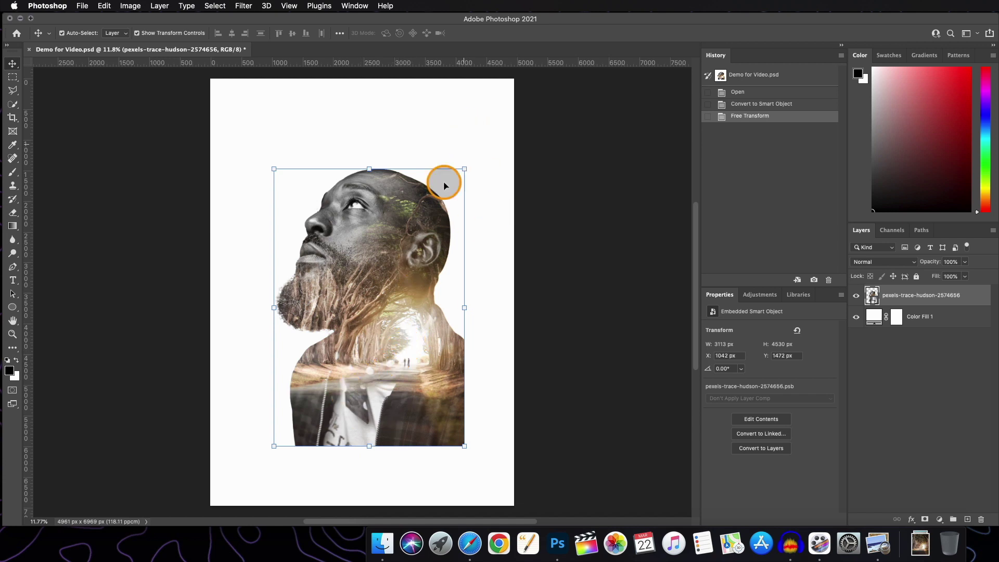
pyautogui.click(440, 138)
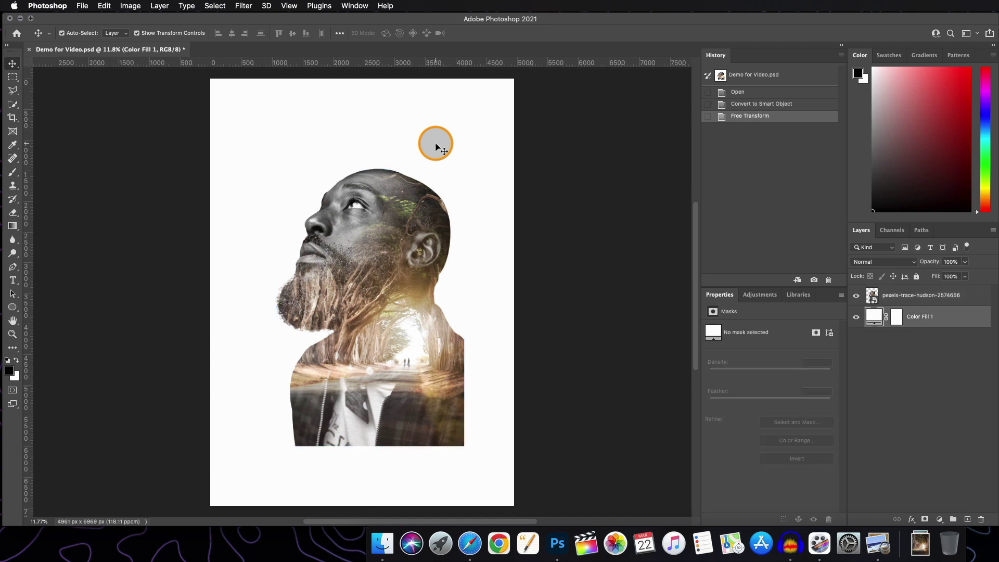
# Step: Open the smart object's contents and reposition and enlarge the road photo to about 4879 × 6837 px over the man
pyautogui.click(931, 295)
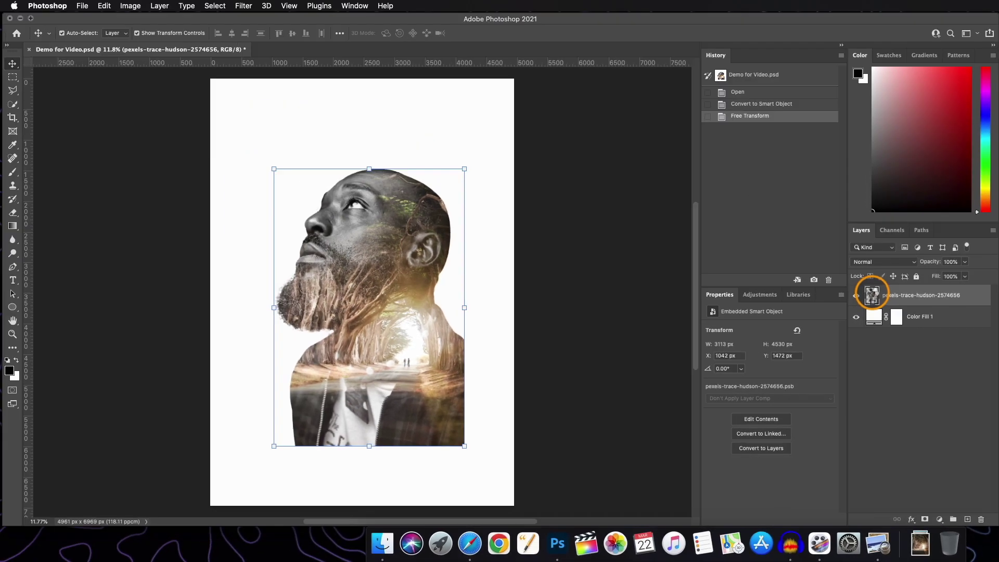
pyautogui.doubleClick(808, 162)
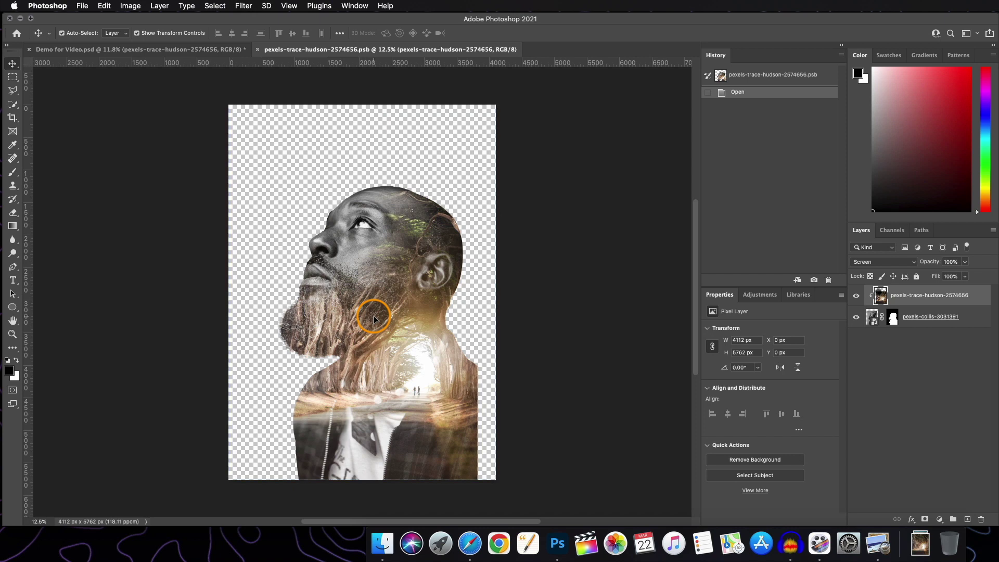
pyautogui.moveTo(370, 321); pyautogui.dragTo(377, 339)
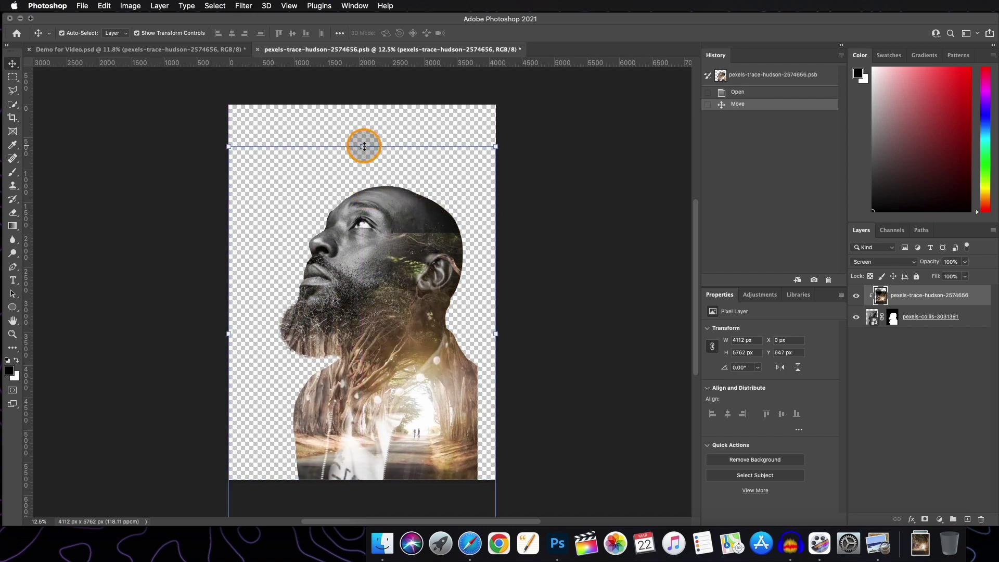
pyautogui.moveTo(364, 146); pyautogui.dragTo(368, 89)
pyautogui.moveTo(404, 359); pyautogui.dragTo(391, 357)
pyautogui.moveTo(349, 96); pyautogui.dragTo(345, 89)
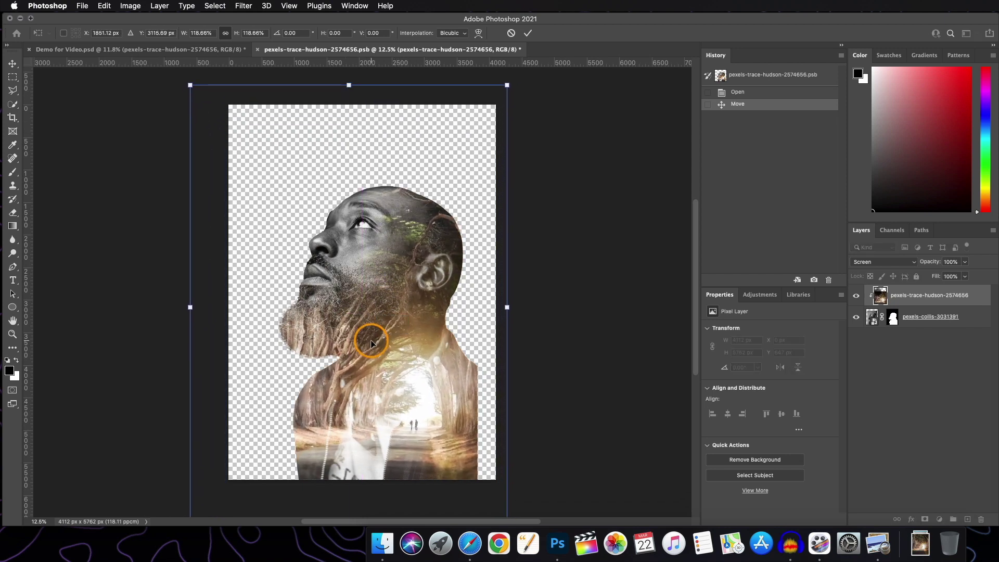
pyautogui.press('Return')
pyautogui.scroll(3, 368, 272)
pyautogui.scroll(-4, 368, 272)
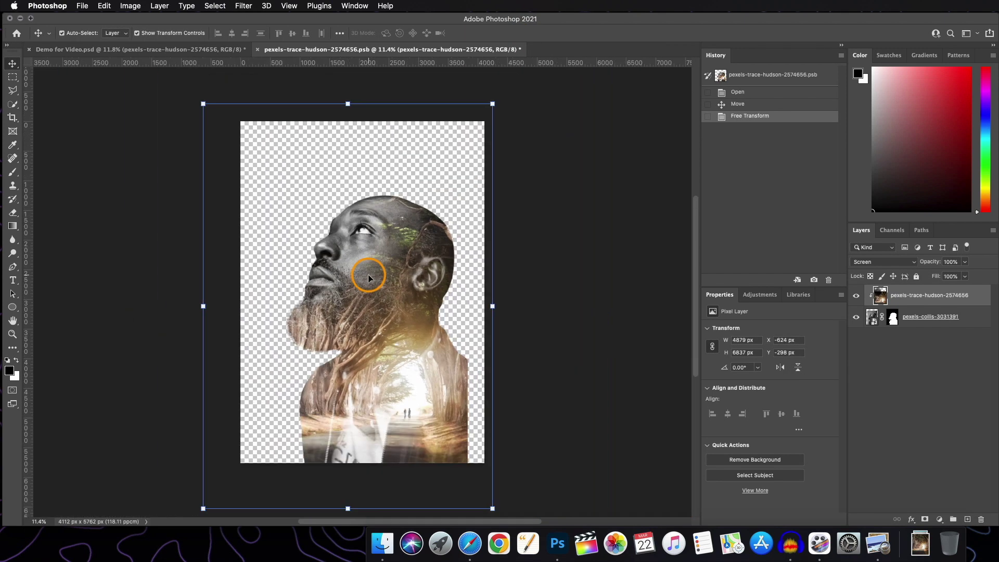
pyautogui.click(387, 286)
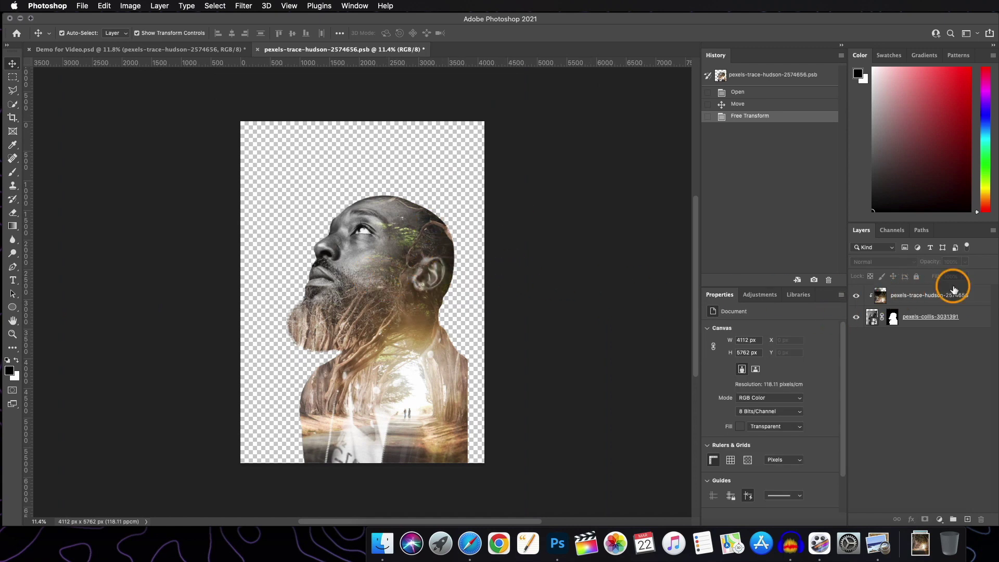
# Step: Add a Levels adjustment above the road photo with a raised black input, midtones 0.84 and a lowered white input, clipped to the portrait
pyautogui.click(886, 301)
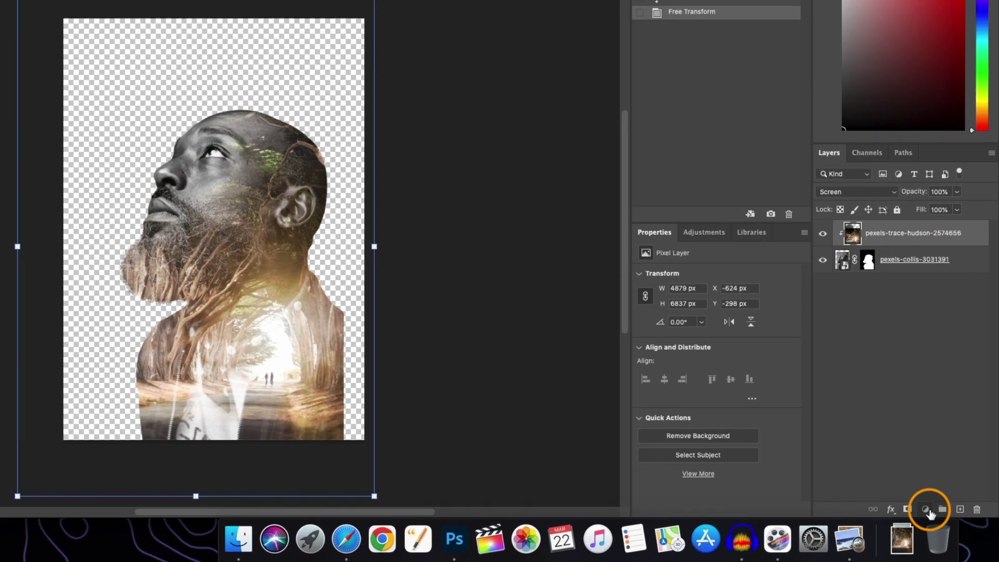
pyautogui.click(939, 519)
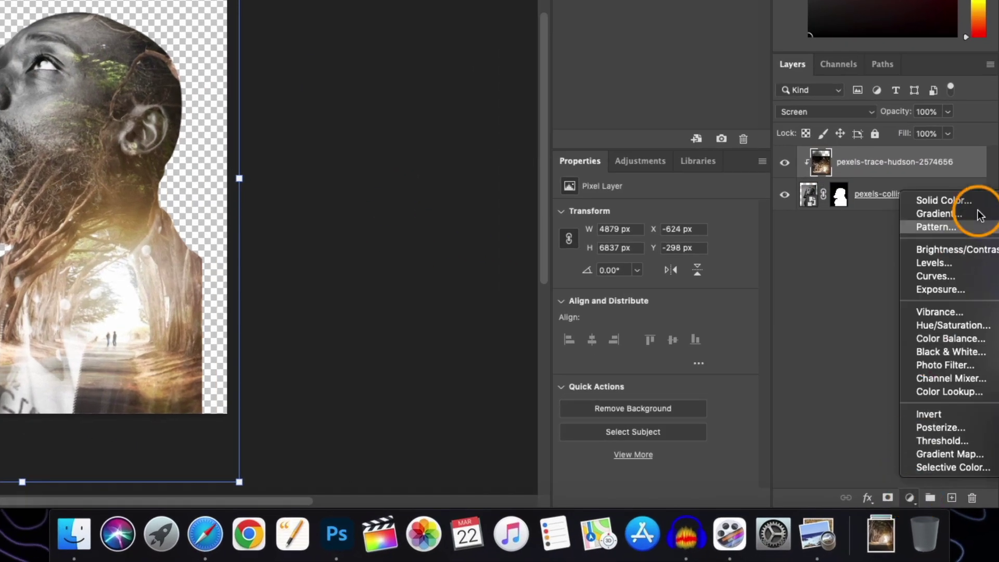
pyautogui.click(953, 262)
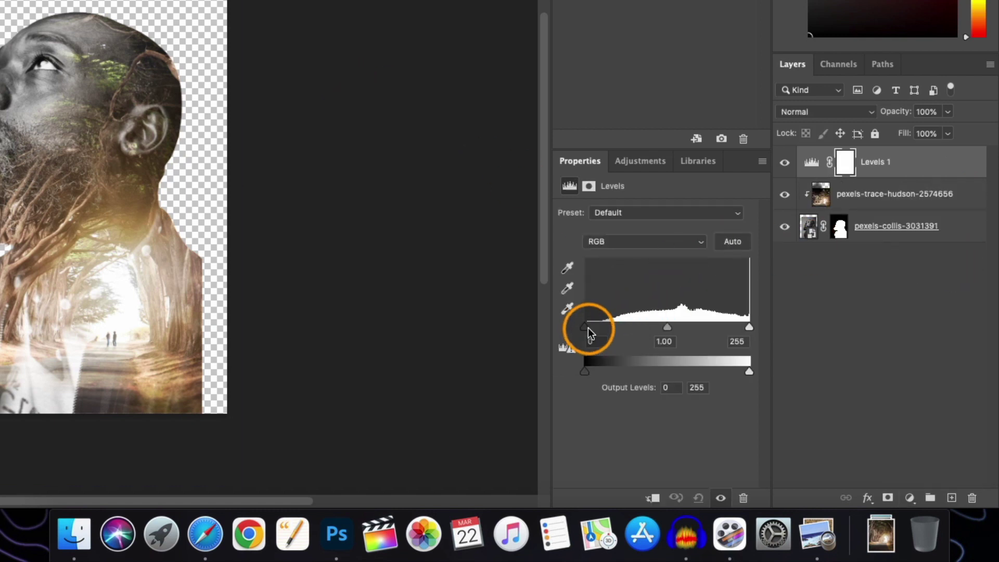
pyautogui.moveTo(588, 329); pyautogui.dragTo(620, 325)
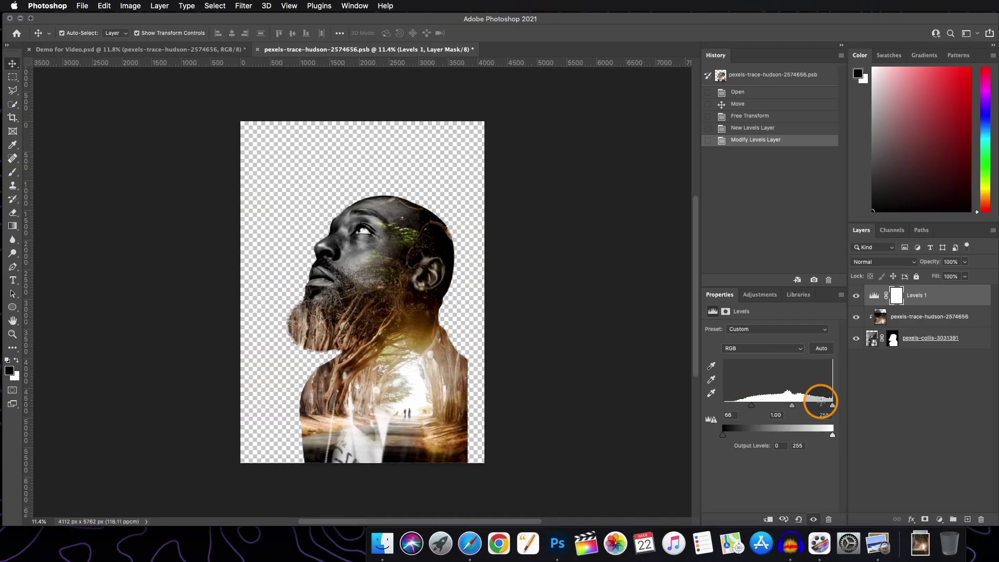
pyautogui.moveTo(788, 405); pyautogui.dragTo(826, 407)
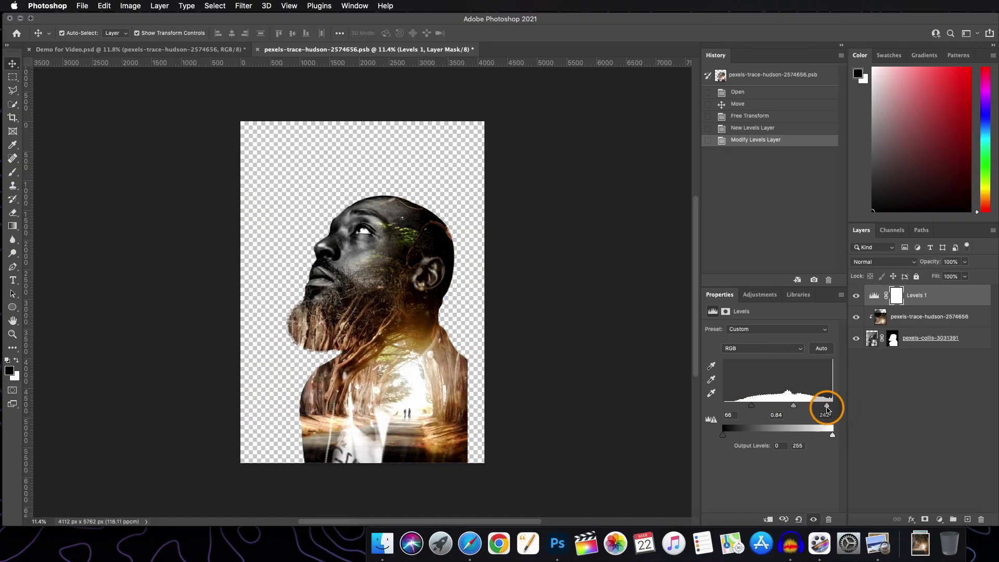
pyautogui.moveTo(749, 404); pyautogui.dragTo(746, 407)
pyautogui.click(440, 179)
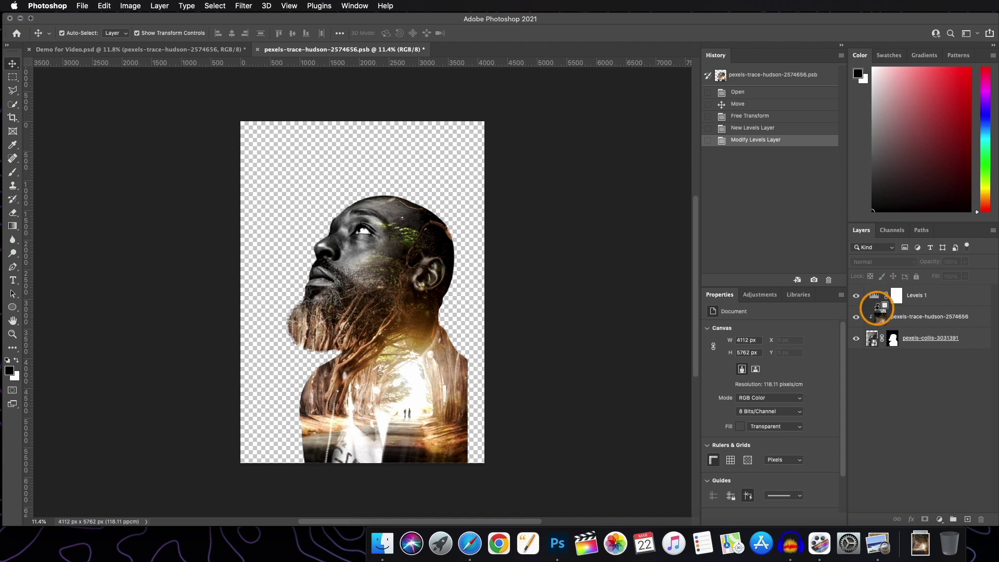
pyautogui.keyDown('alt'); pyautogui.click(879, 308); pyautogui.keyUp('alt')
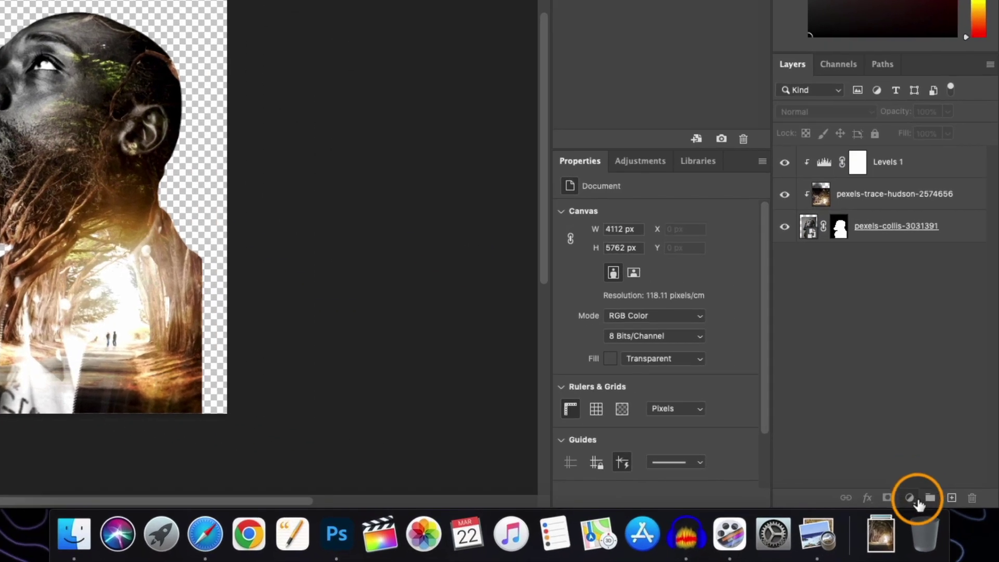
# Step: Add a linear black-to-transparent gradient fill layer and rotate it to about -58.41° so it starts at the canvas's upper-left corner
pyautogui.click(915, 500)
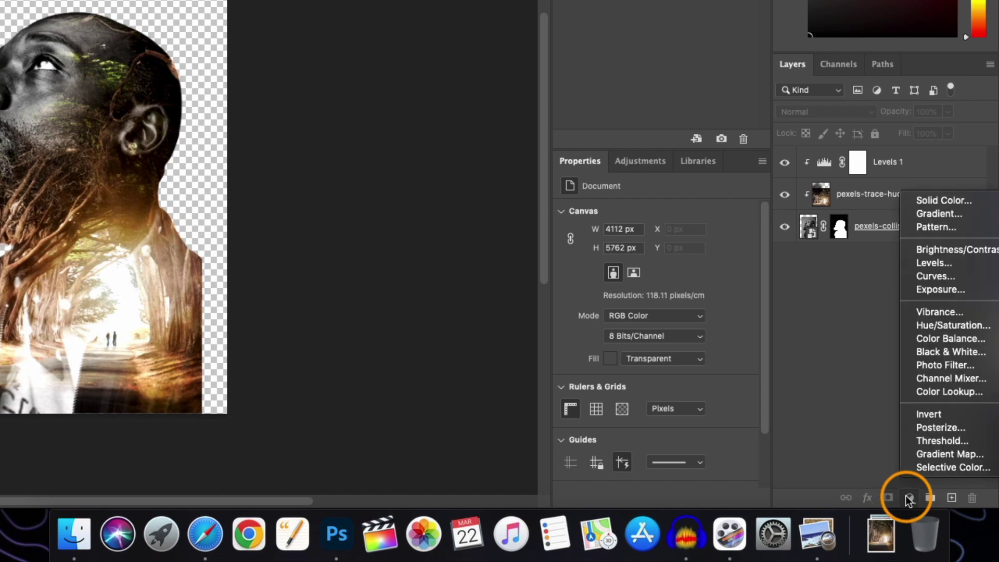
pyautogui.click(939, 213)
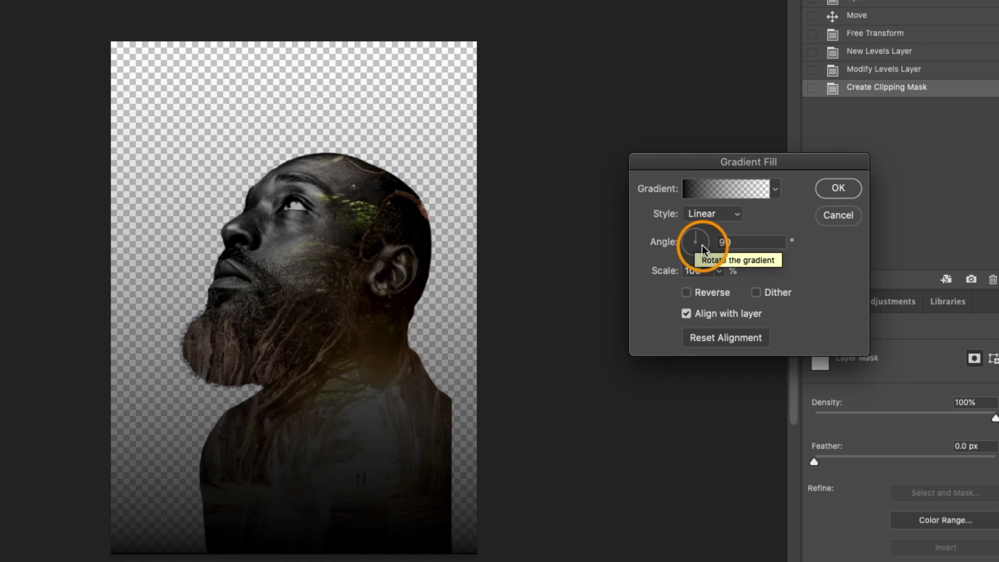
pyautogui.moveTo(703, 242); pyautogui.dragTo(701, 249)
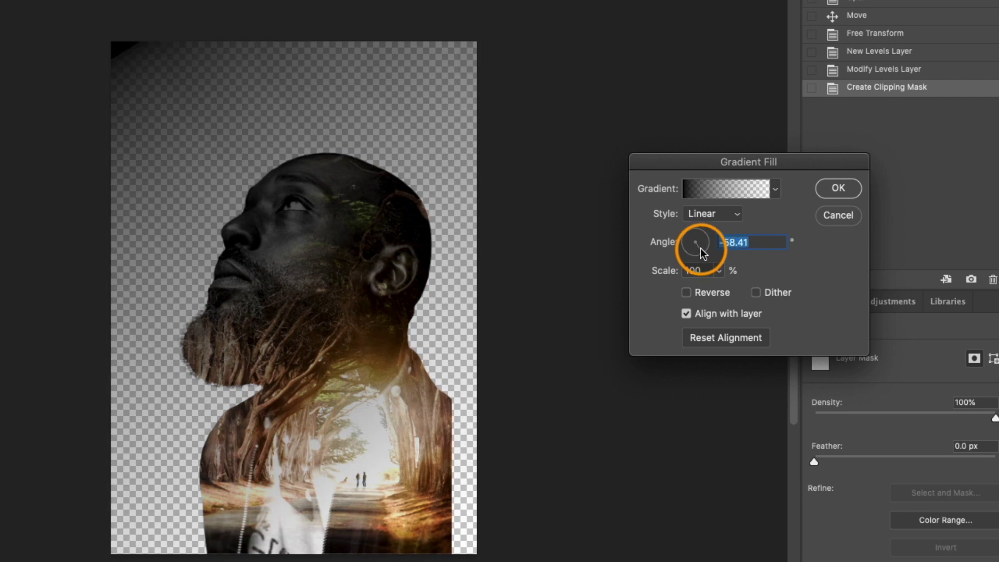
# Step: Change the gradient's black color stop to teal and apply the gradient fill
pyautogui.click(688, 195)
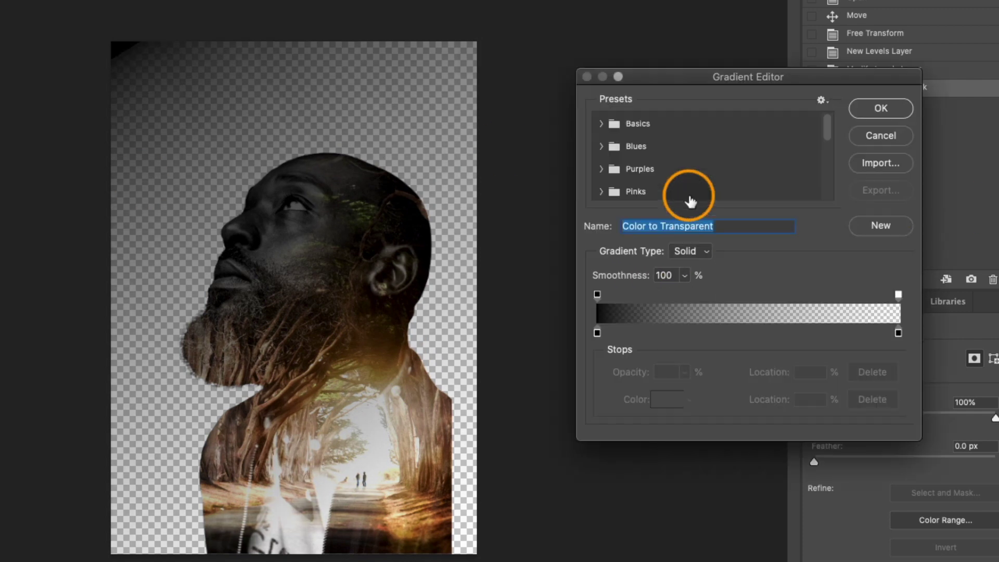
pyautogui.click(597, 333)
pyautogui.click(666, 401)
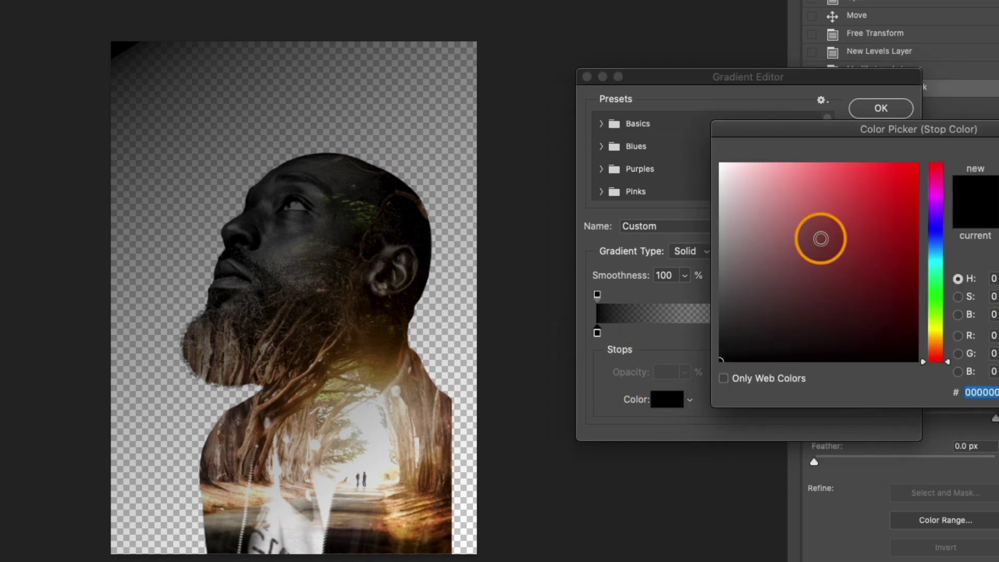
pyautogui.click(937, 262)
pyautogui.click(885, 260)
pyautogui.moveTo(885, 260); pyautogui.dragTo(899, 267)
pyautogui.press('Return')
pyautogui.click(880, 112)
pyautogui.moveTo(597, 332); pyautogui.dragTo(669, 331)
pyautogui.click(881, 109)
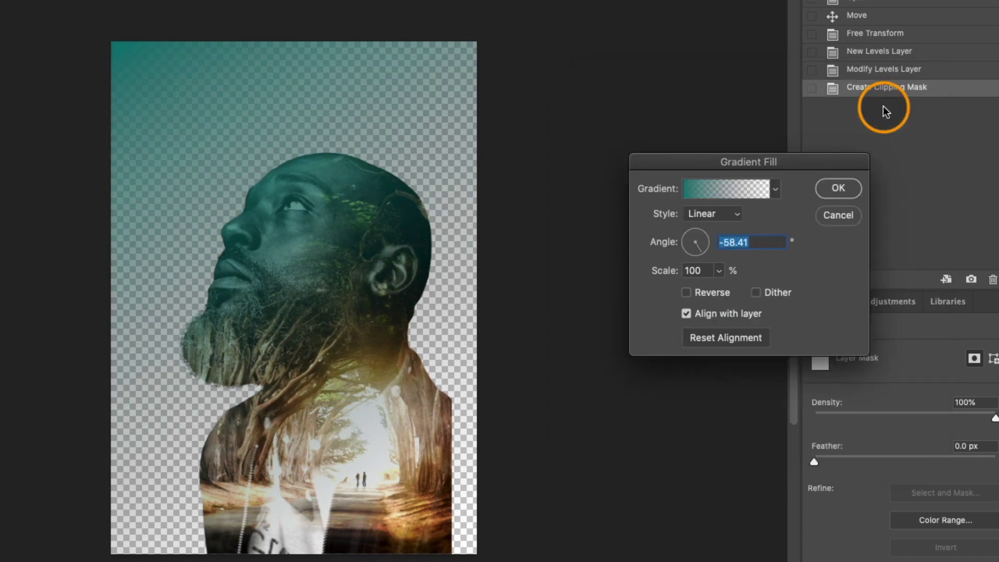
pyautogui.click(841, 190)
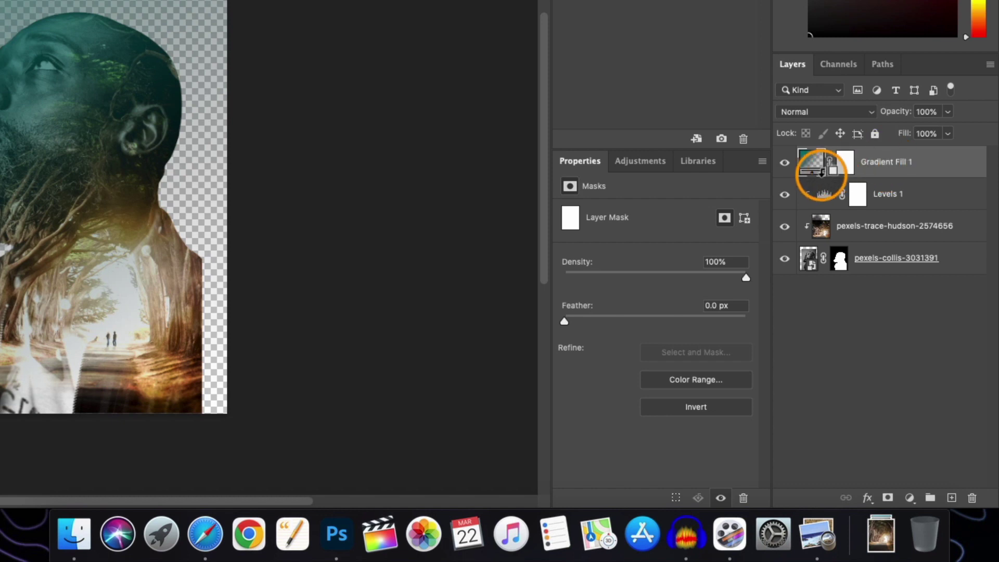
# Step: Clip the gradient fill to the portrait and blend it in Multiply mode at 50% opacity
pyautogui.keyDown('alt'); pyautogui.click(815, 177); pyautogui.keyUp('alt')
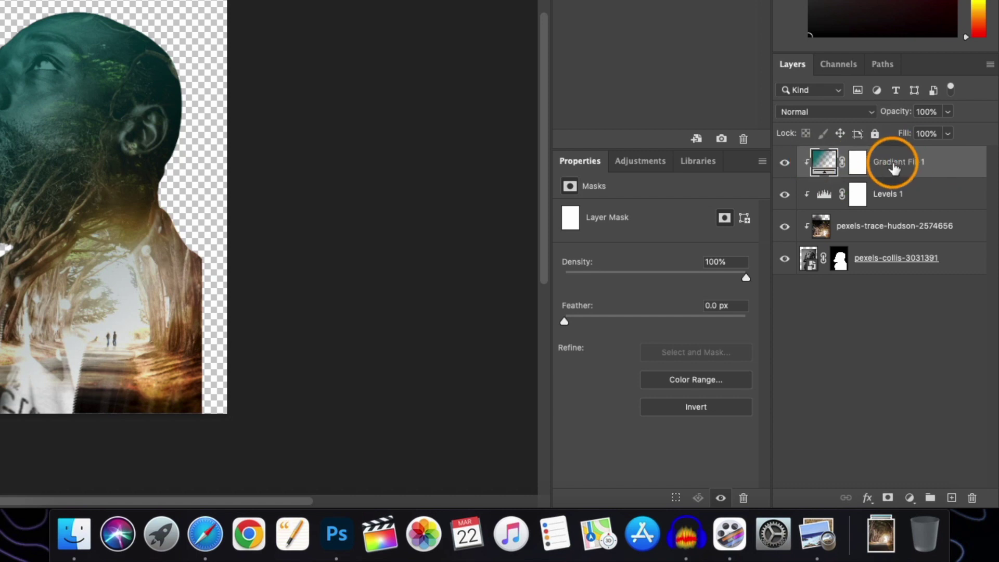
pyautogui.click(871, 114)
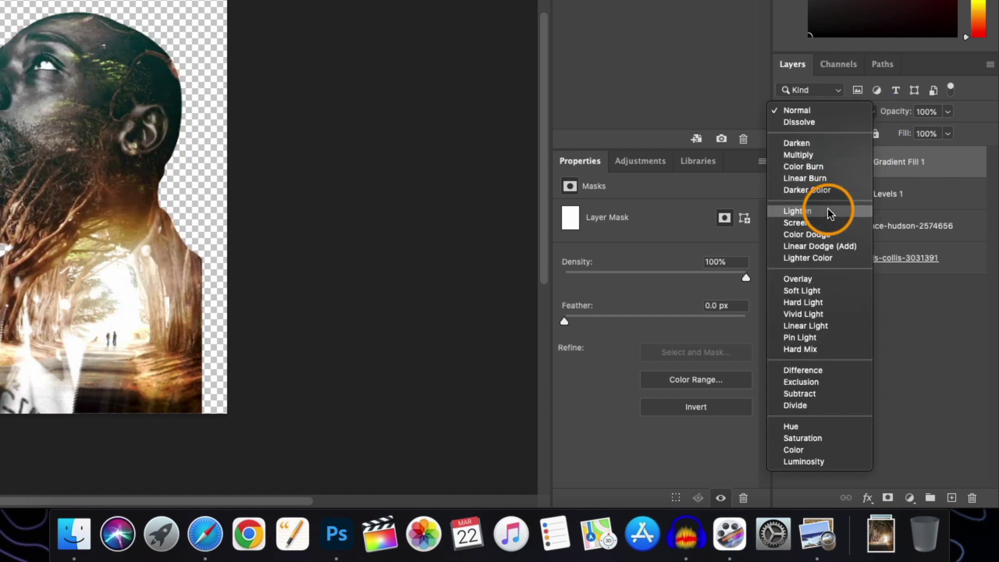
pyautogui.click(814, 154)
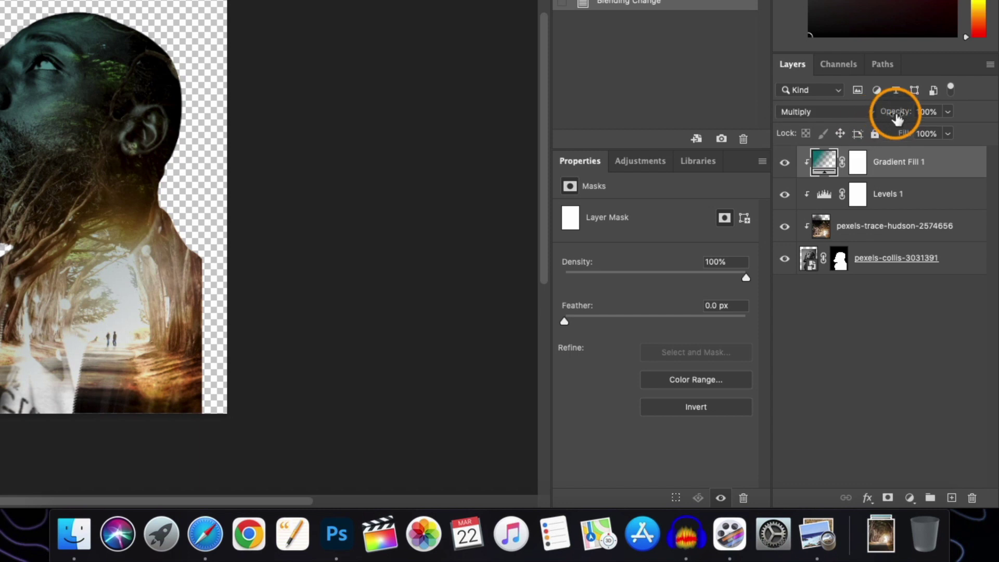
pyautogui.moveTo(895, 119); pyautogui.dragTo(889, 118)
pyautogui.press('super+plus')
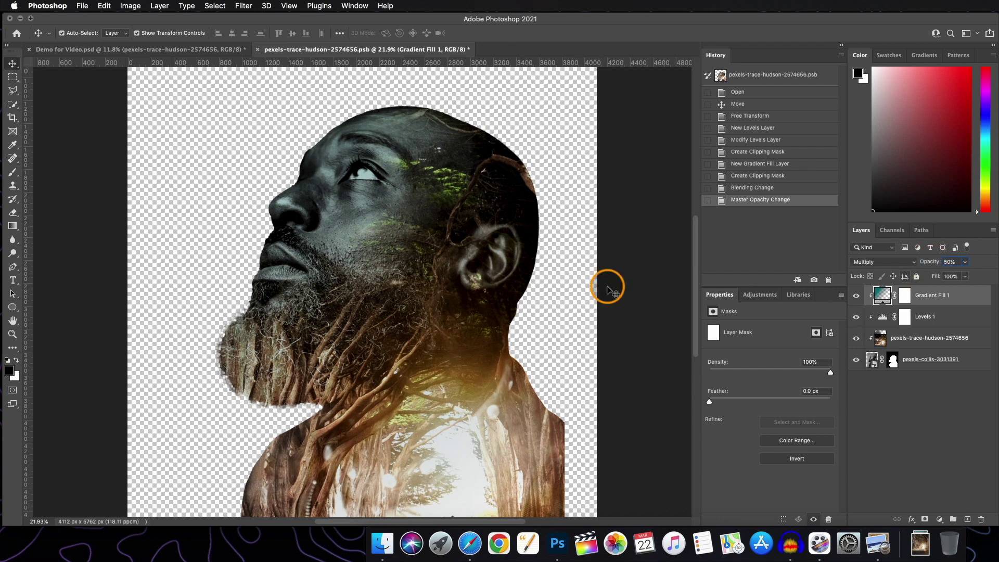
# Step: Paint black on the road photo layer over the beard and jaw with a 500 px brush at 24% opacity and 9% flow
pyautogui.click(597, 246)
pyautogui.scroll(-2, 580, 248)
pyautogui.scroll(3, 572, 260)
pyautogui.scroll(1, 550, 263)
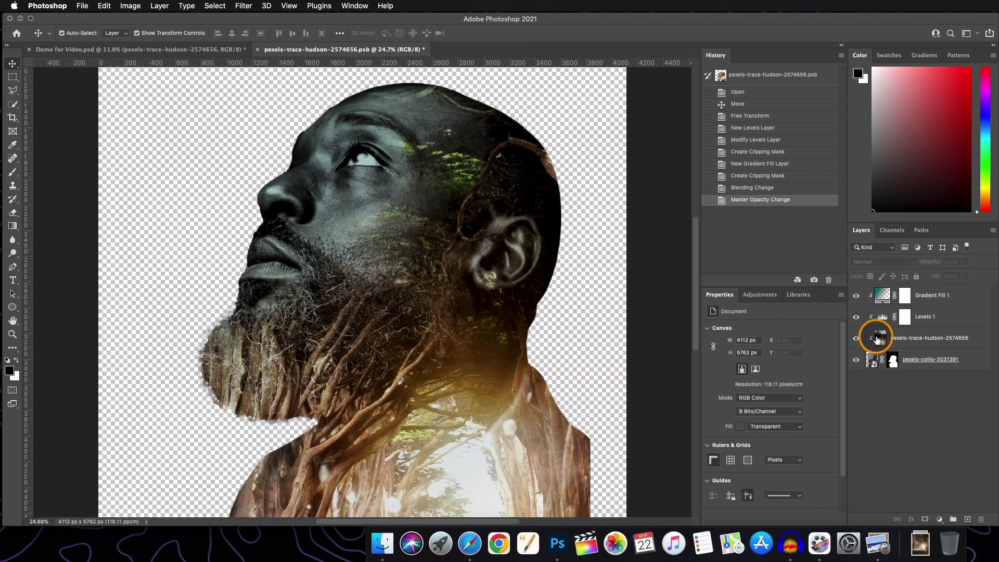
pyautogui.click(879, 338)
pyautogui.click(12, 172)
pyautogui.click(266, 323)
pyautogui.click(249, 341)
pyautogui.click(237, 354)
pyautogui.click(224, 364)
pyautogui.click(214, 376)
pyautogui.click(329, 303)
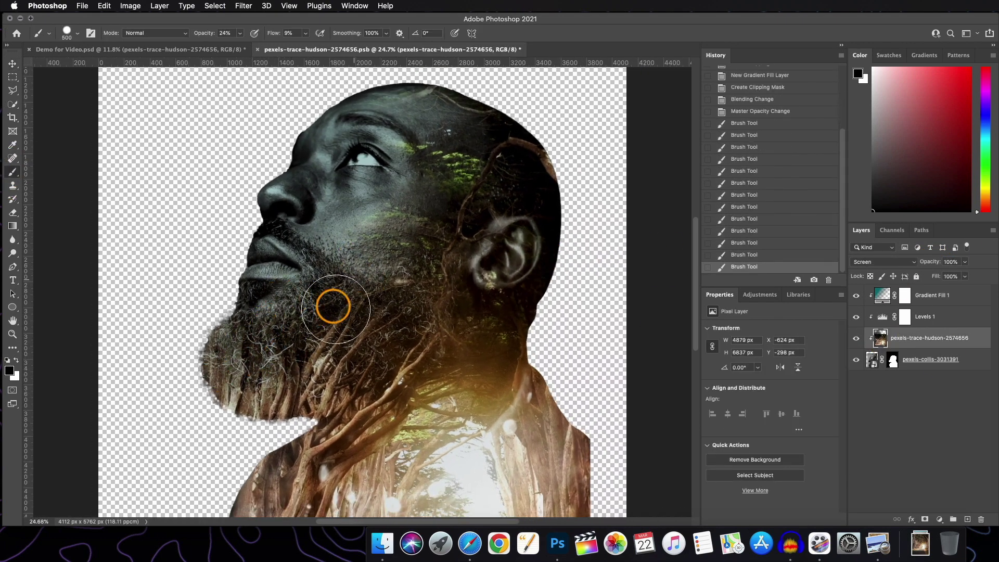
pyautogui.click(397, 93)
pyautogui.click(397, 94)
pyautogui.click(198, 402)
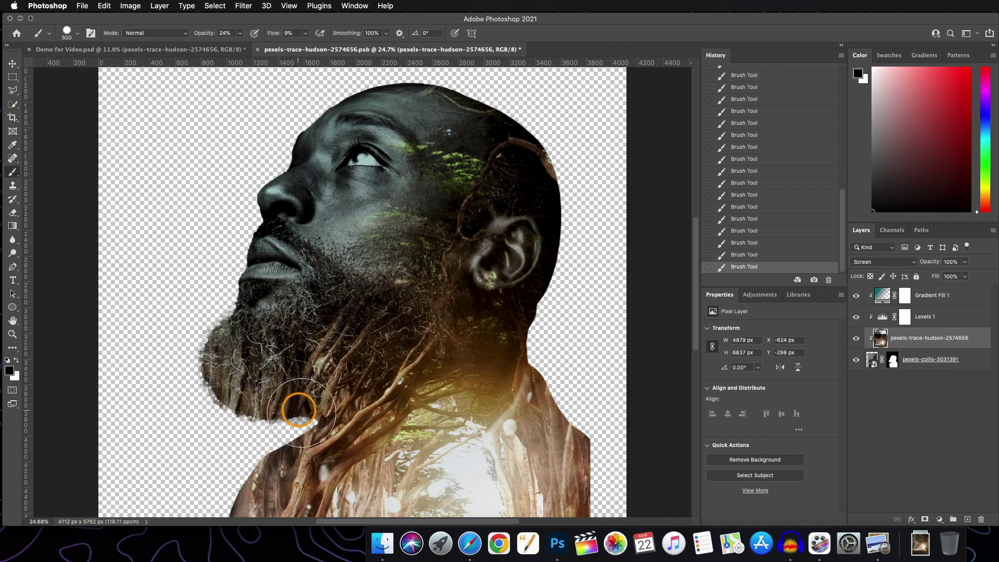
pyautogui.scroll(-5, 327, 263)
pyautogui.scroll(5, 575, 174)
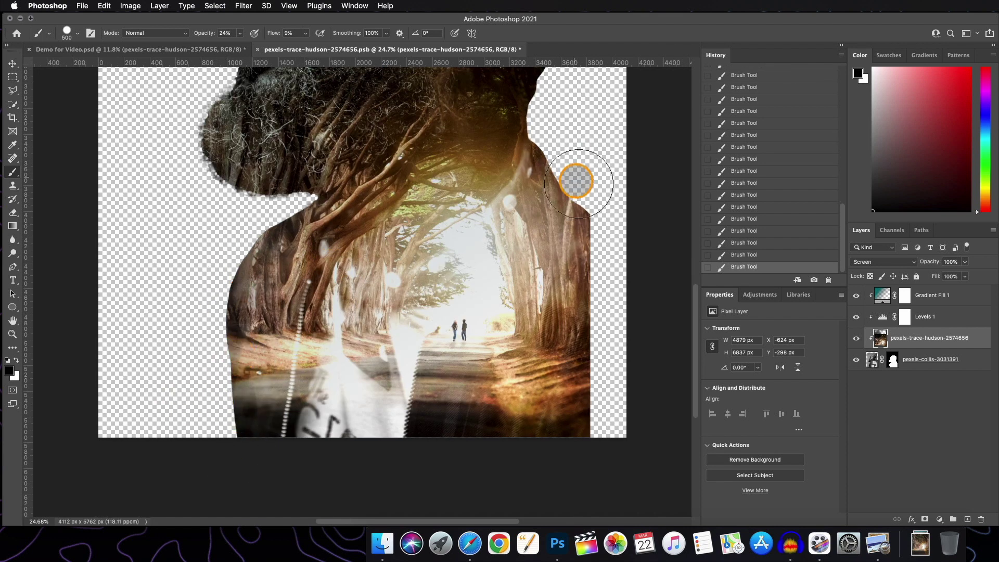
pyautogui.scroll(-3, 502, 196)
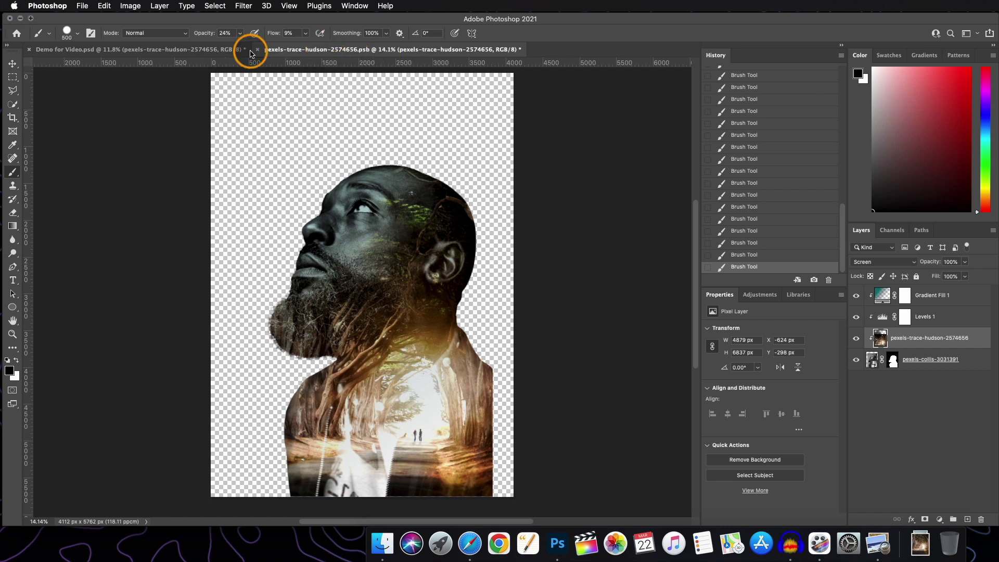
# Step: Save the edited smart object contents and close them to update the portrait in the poster
pyautogui.click(222, 51)
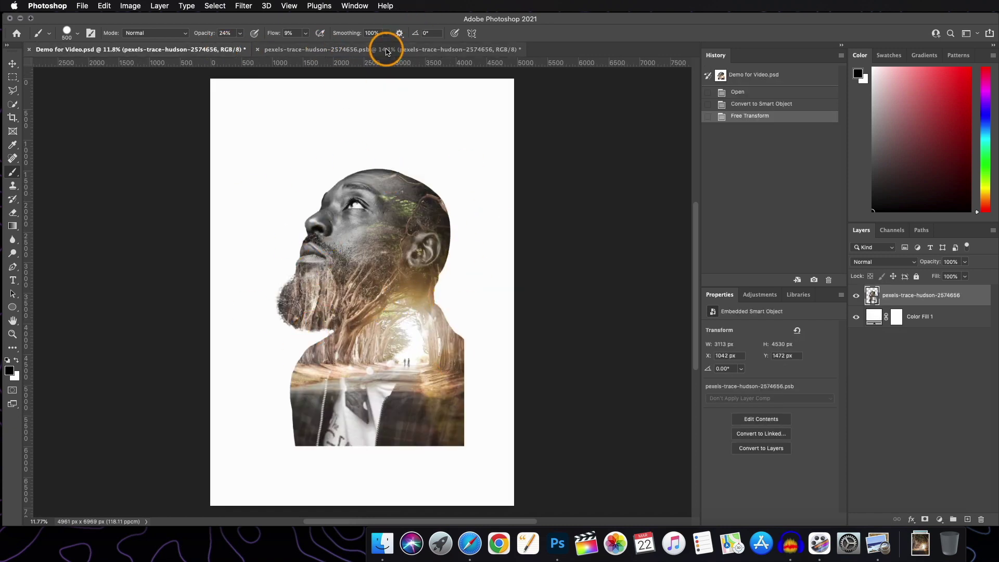
pyautogui.click(395, 49)
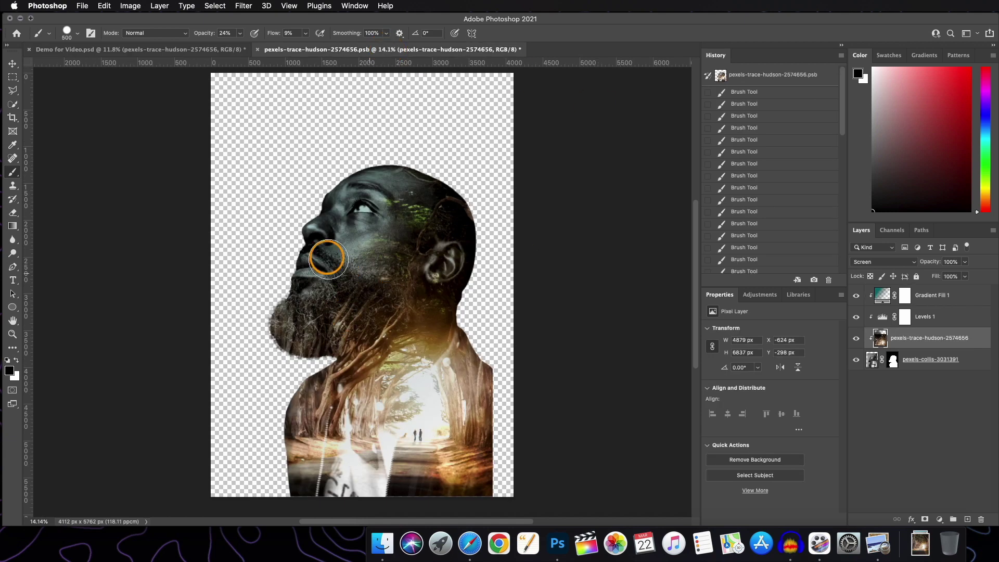
pyautogui.click(83, 7)
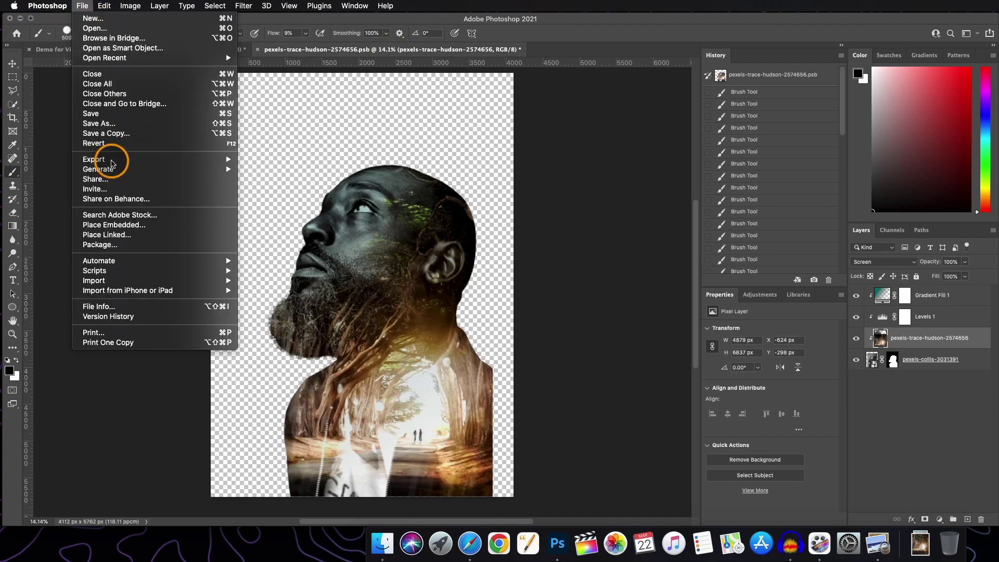
pyautogui.click(83, 6)
pyautogui.press('v')
pyautogui.click(83, 6)
pyautogui.click(111, 114)
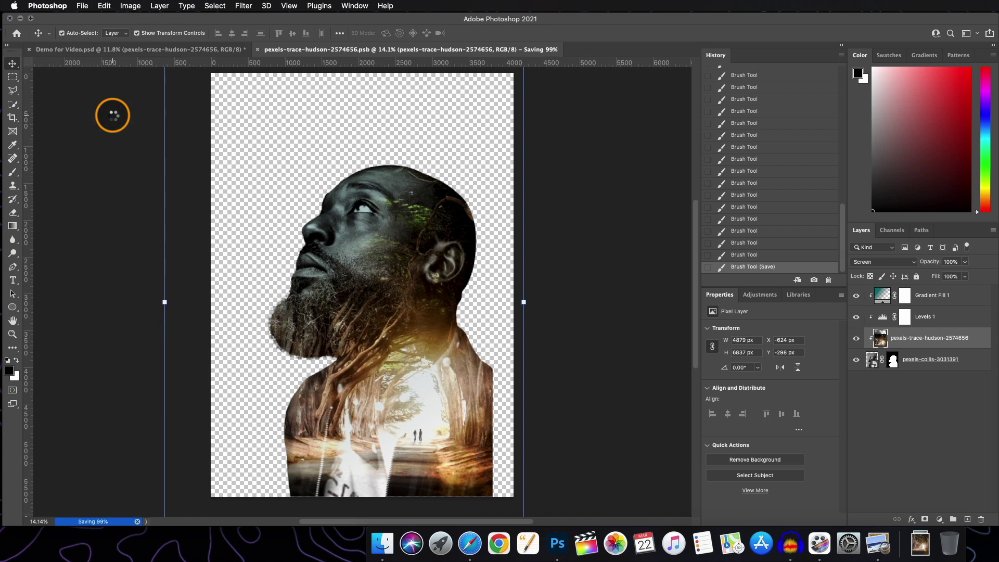
pyautogui.click(258, 50)
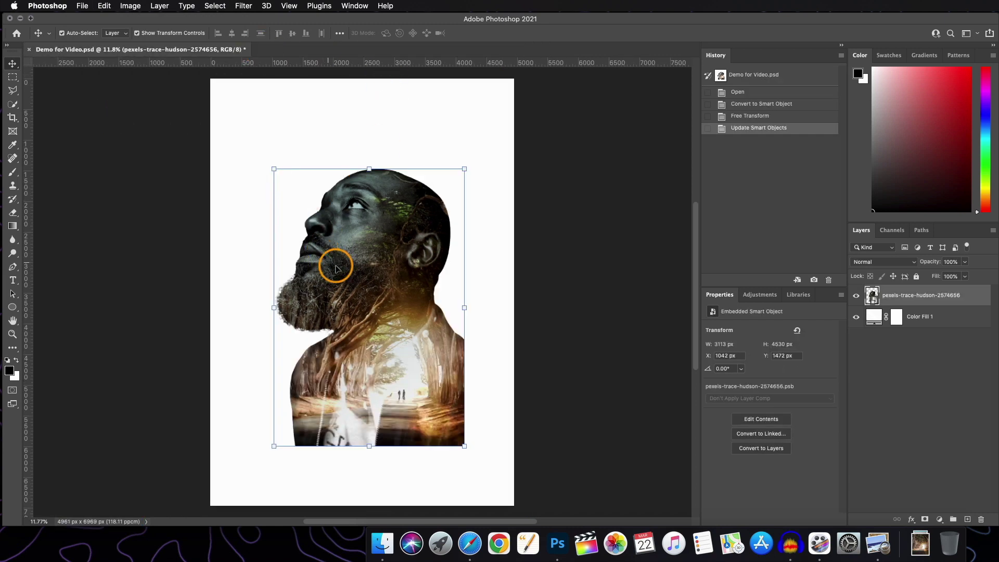
# Step: Duplicate the portrait smart object layer and hide the original beneath the copy
pyautogui.click(358, 141)
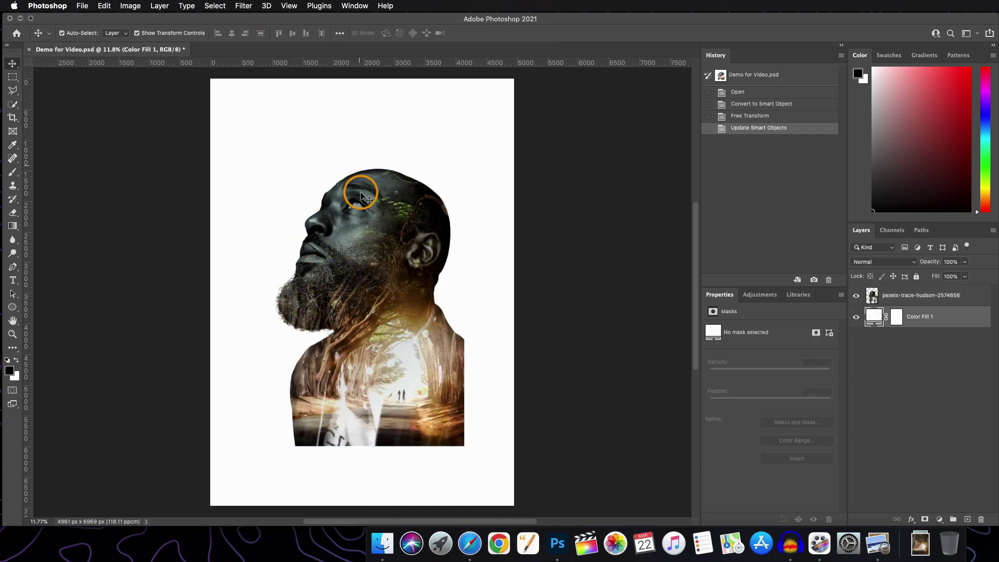
pyautogui.scroll(5, 357, 239)
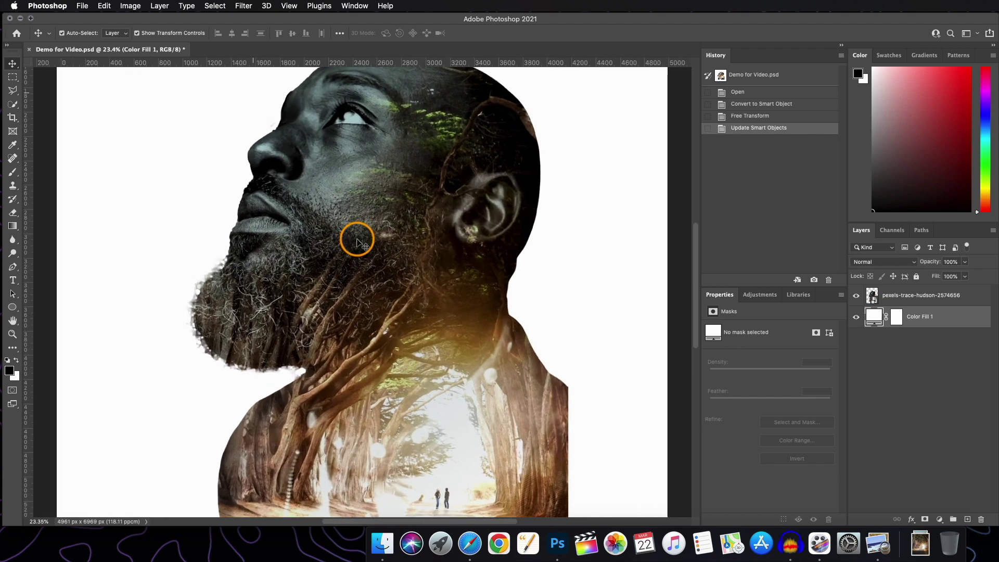
pyautogui.scroll(-3, 357, 241)
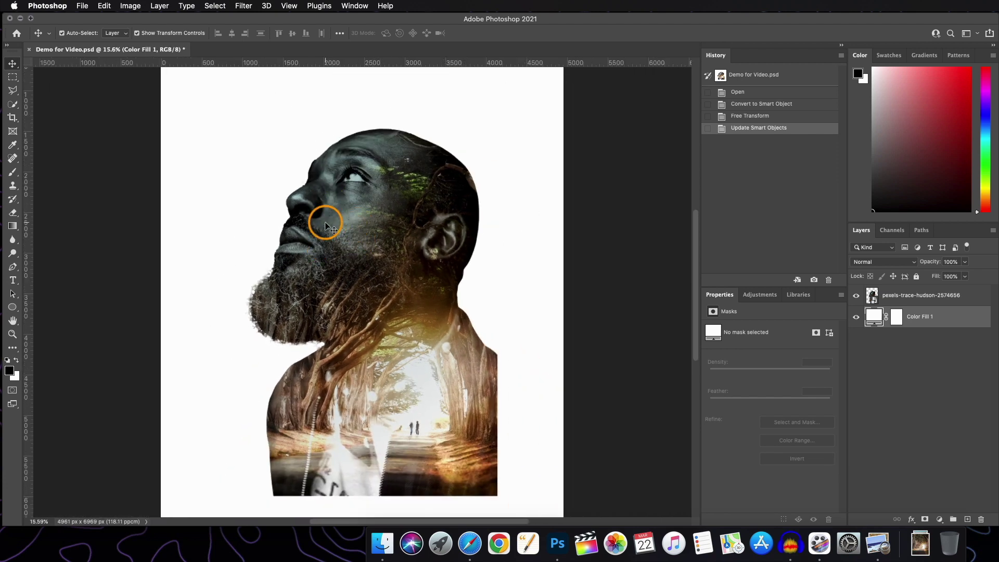
pyautogui.scroll(-3, 325, 224)
pyautogui.scroll(2, 325, 224)
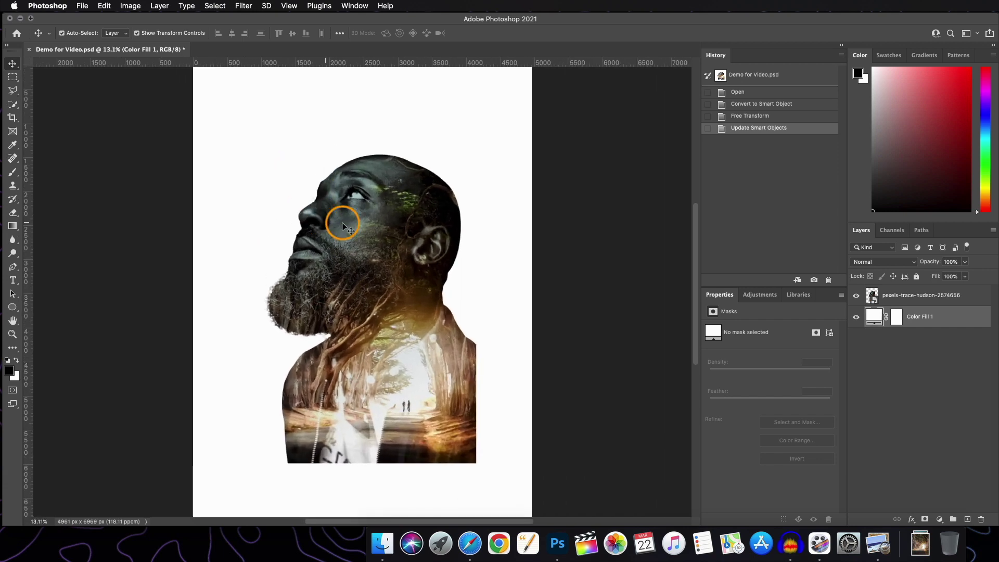
pyautogui.click(923, 299)
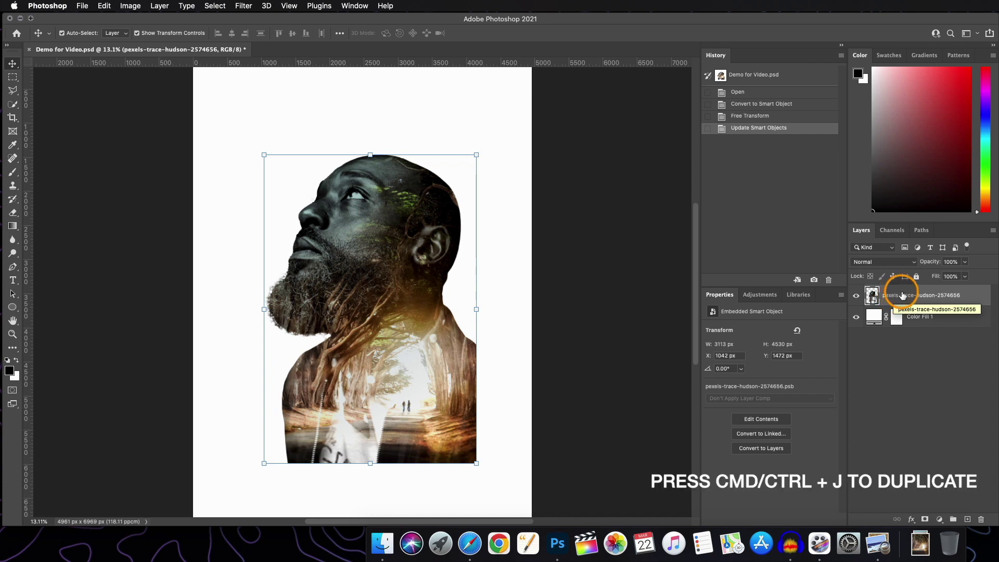
pyautogui.press('super+j')
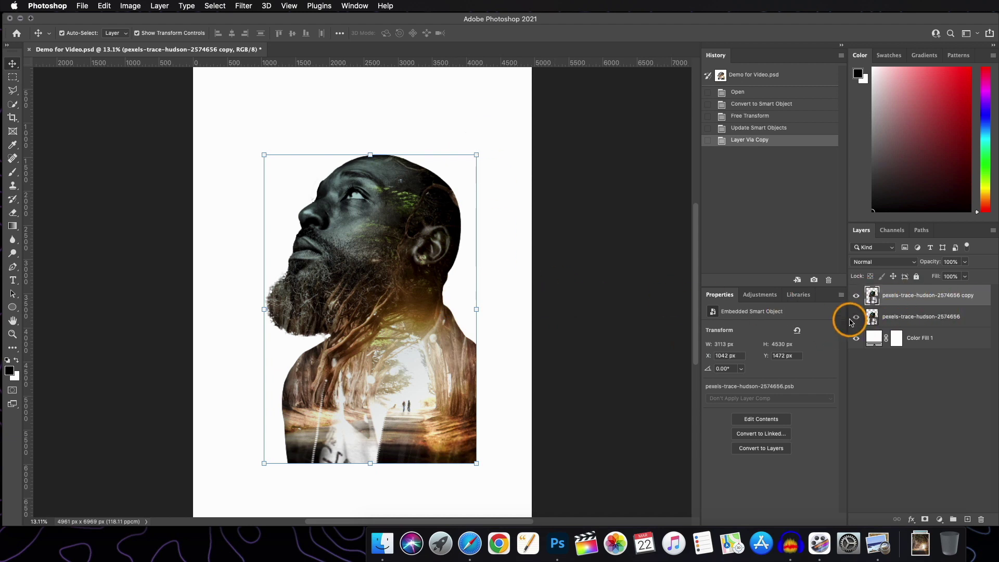
pyautogui.click(856, 317)
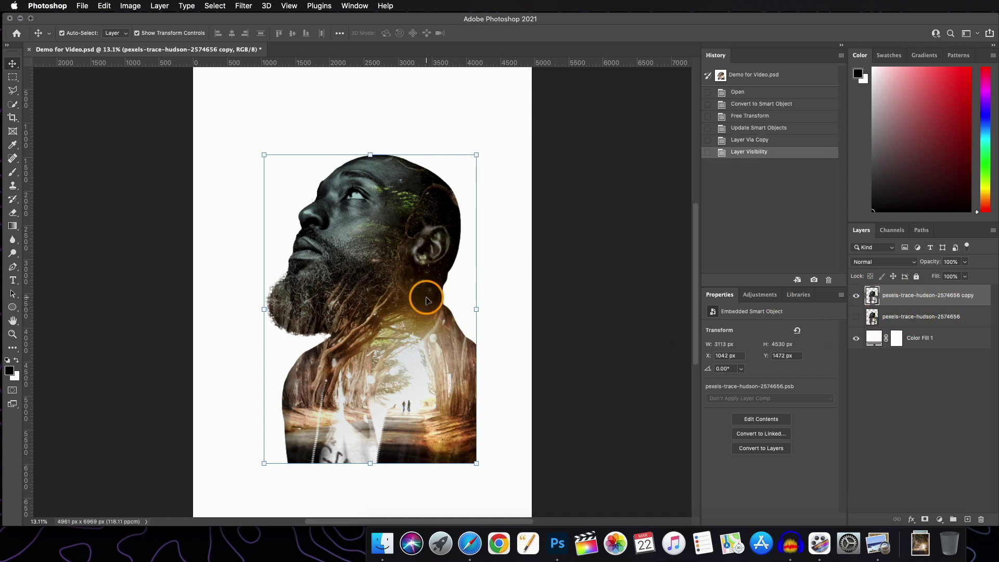
# Step: Link the portrait layer with its copy and place a vertical guide through the head at about 2800 px
pyautogui.scroll(-3, 407, 269)
pyautogui.scroll(3, 407, 269)
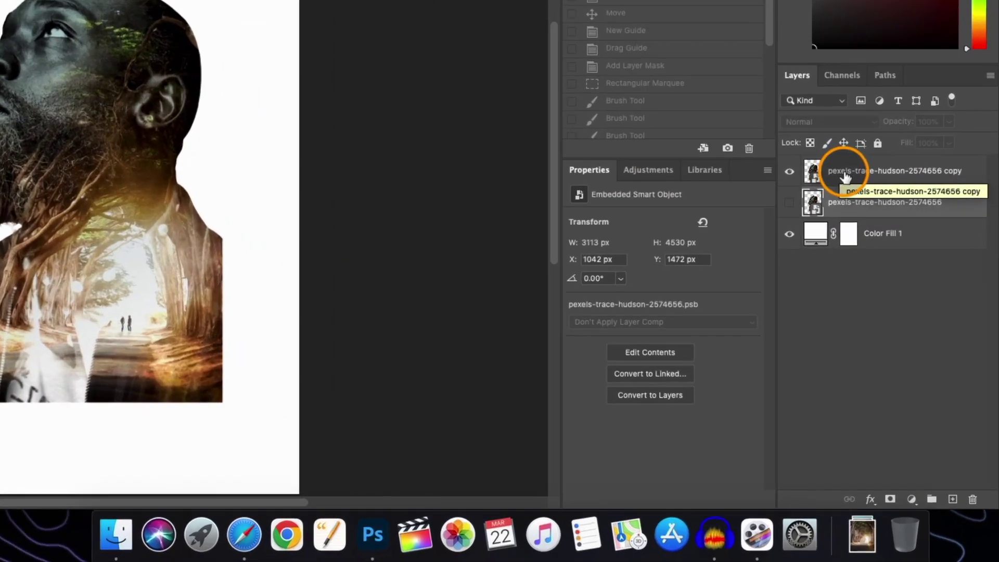
pyautogui.click(892, 300)
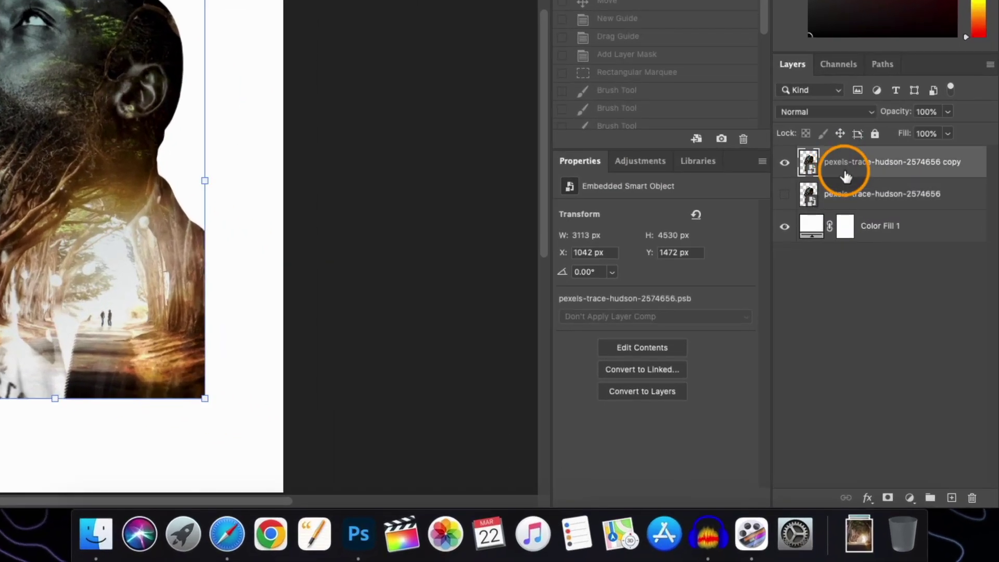
pyautogui.keyDown('shift'); pyautogui.click(845, 195); pyautogui.keyUp('shift')
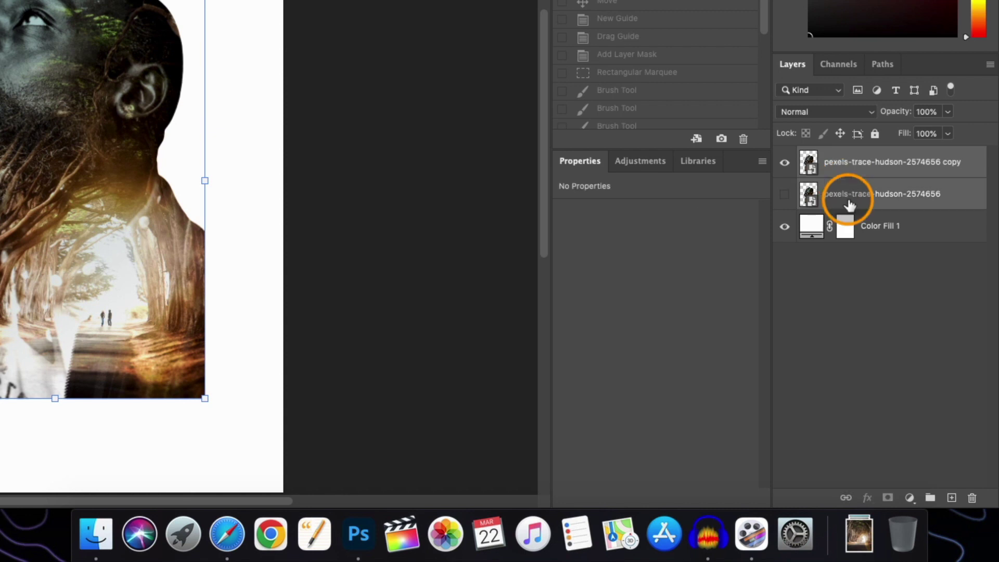
pyautogui.click(846, 498)
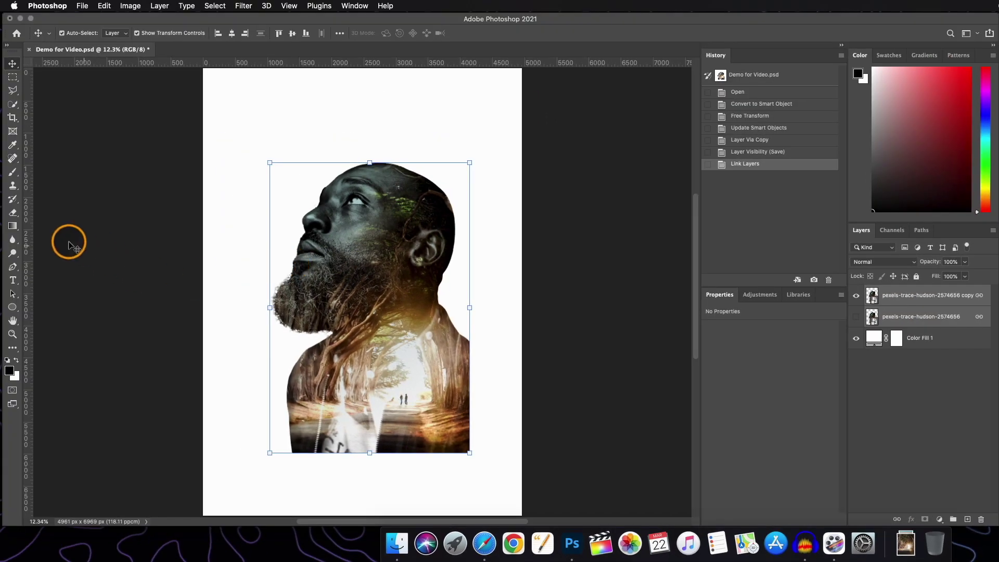
pyautogui.moveTo(30, 237); pyautogui.dragTo(382, 239)
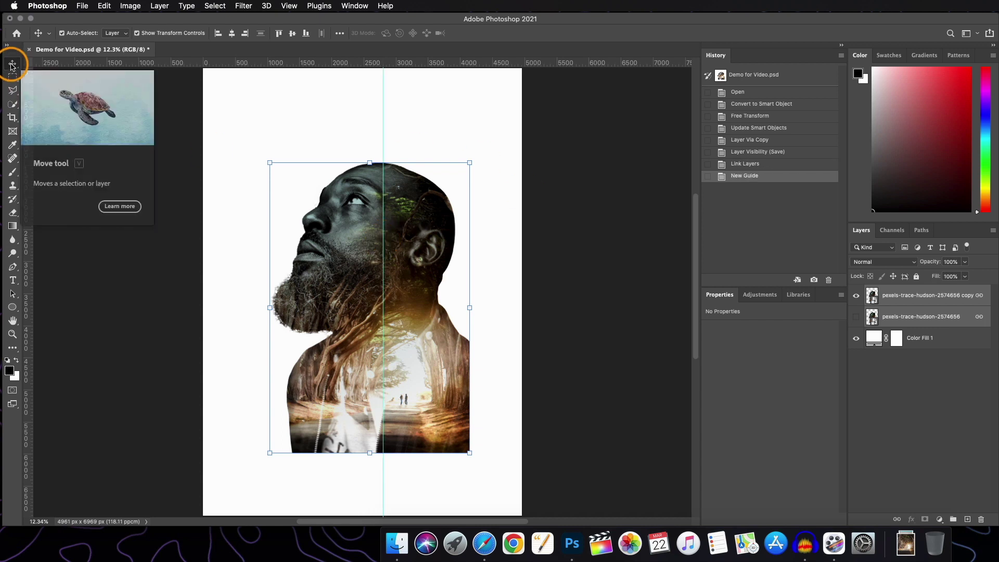
# Step: Add a layer mask to the portrait copy and marquee-select its right half from the guide, about 1537 × 5014 px
pyautogui.click(921, 301)
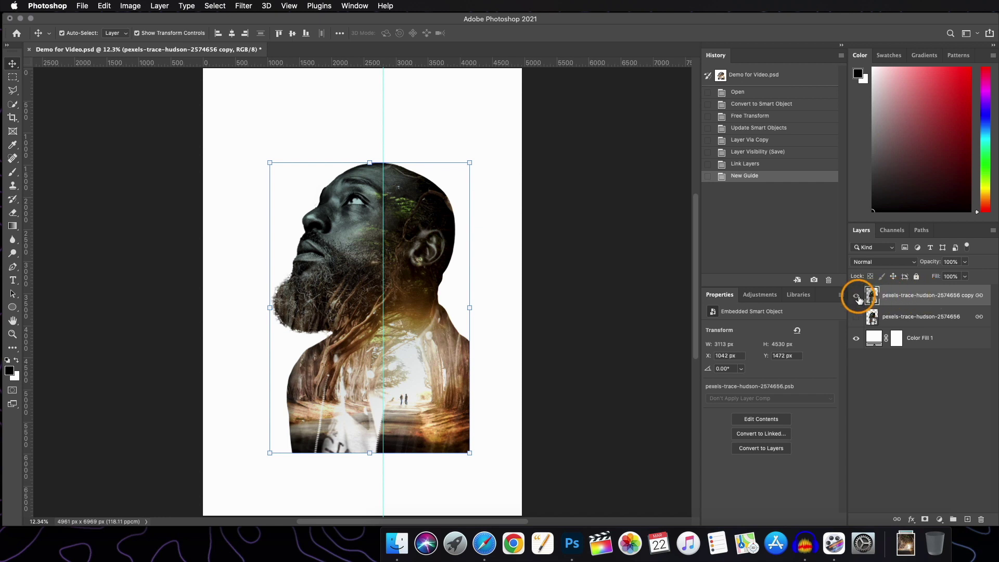
pyautogui.click(925, 520)
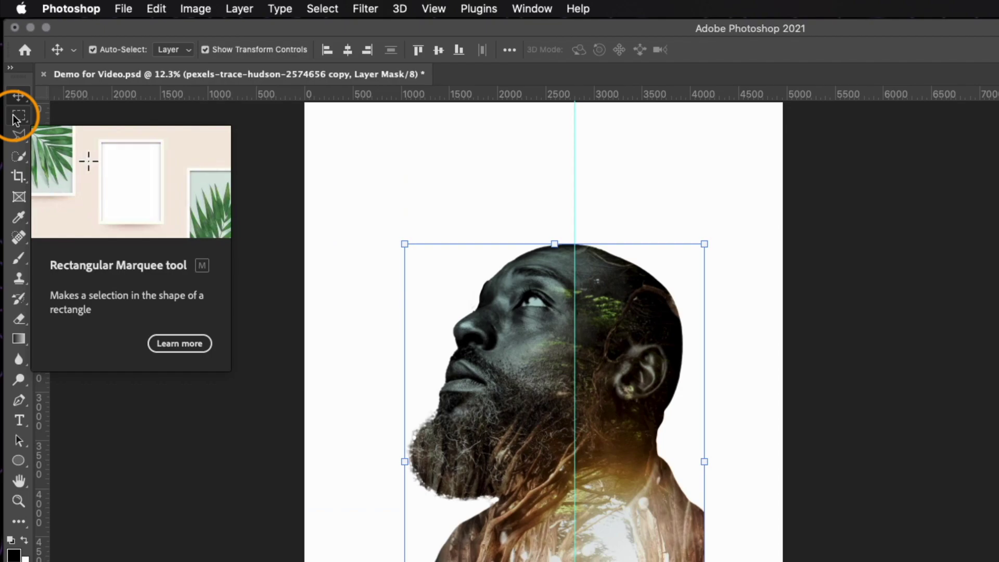
pyautogui.click(18, 116)
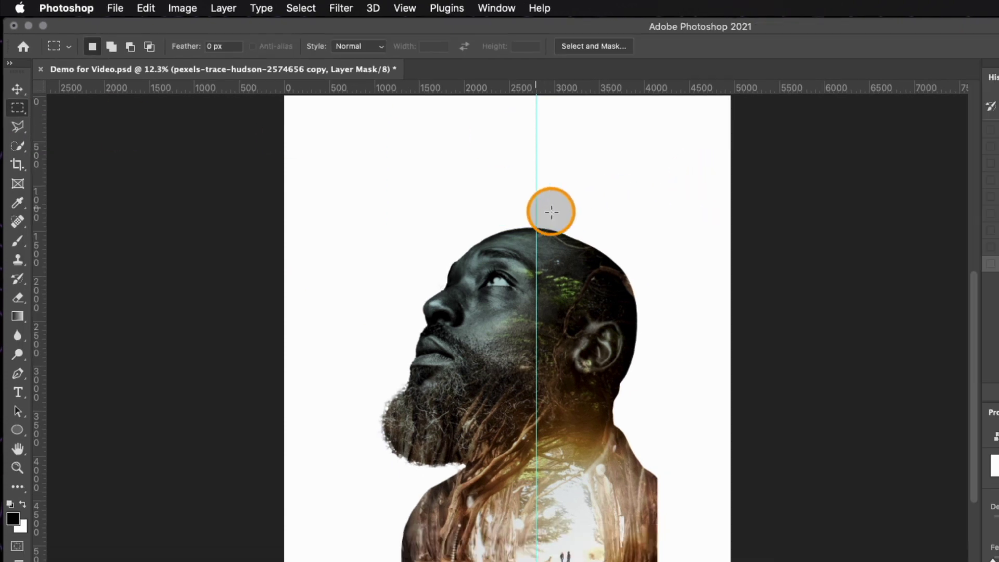
pyautogui.moveTo(575, 223); pyautogui.dragTo(727, 513)
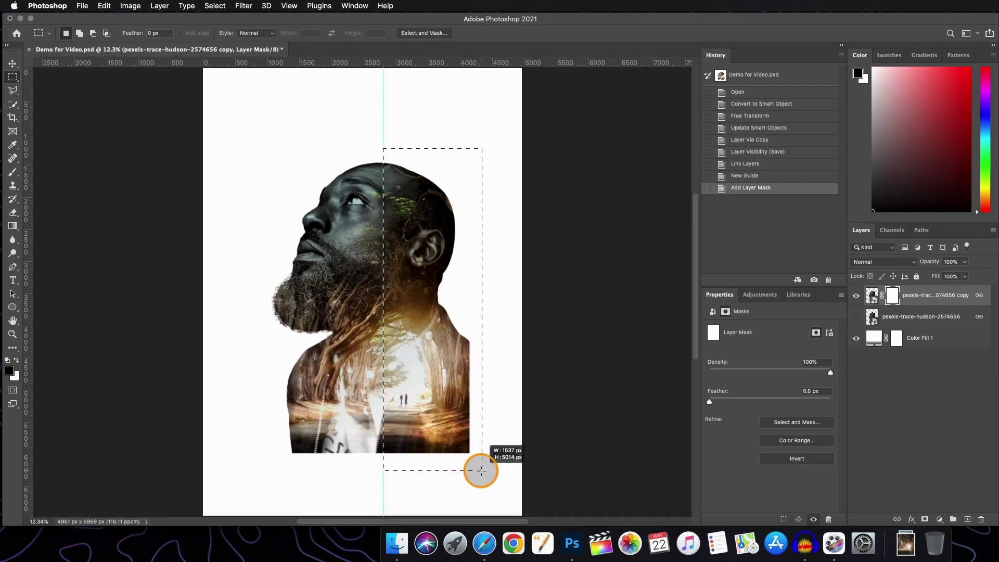
pyautogui.moveTo(481, 471); pyautogui.dragTo(481, 470)
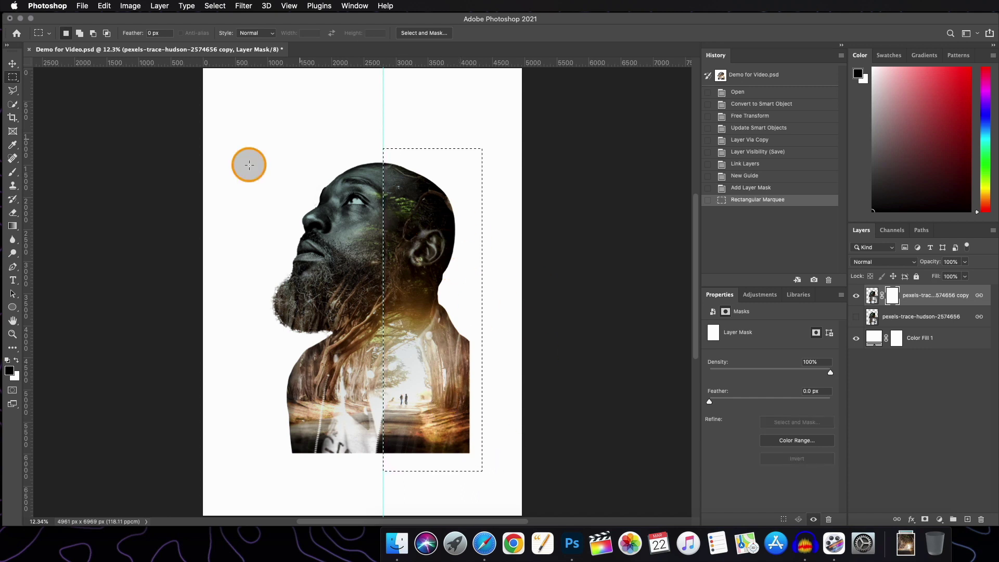
# Step: Paint the selected right half black on the copy's mask with a brush at 100% opacity and deselect
pyautogui.click(13, 175)
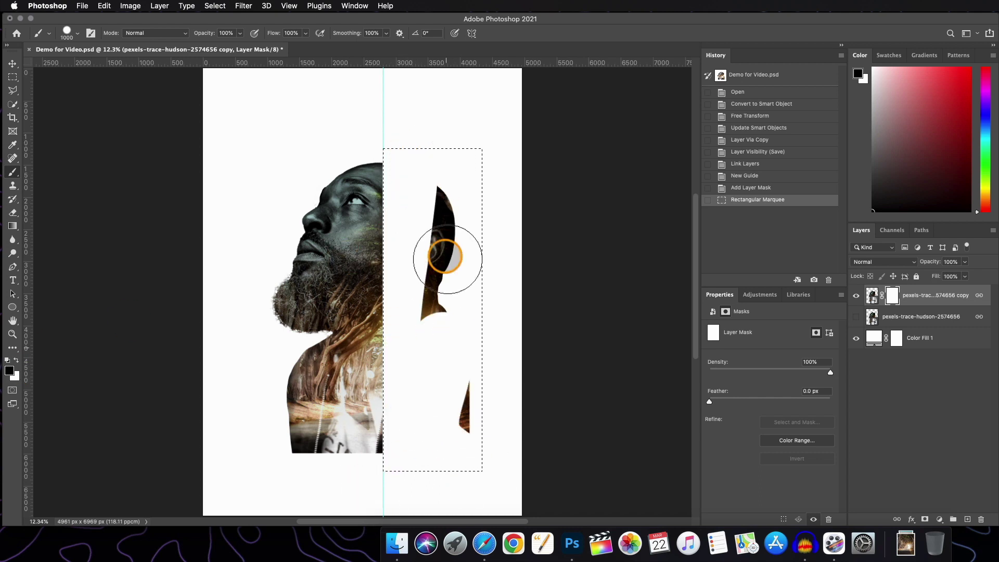
pyautogui.moveTo(445, 255); pyautogui.dragTo(220, 123)
pyautogui.click(12, 63)
pyautogui.click(455, 127)
pyautogui.hotkey('ctrl', 'd')
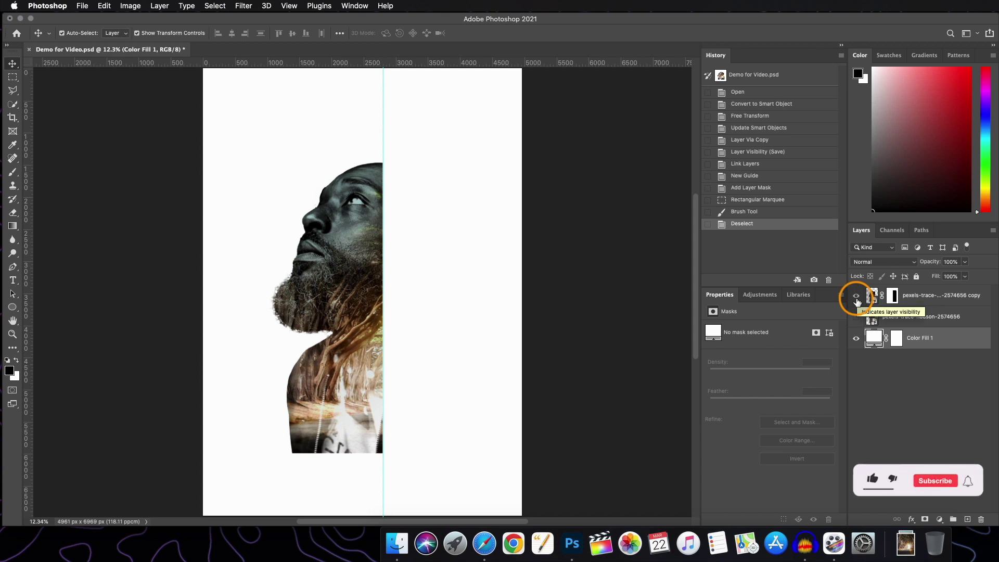
# Step: Hide the masked copy, show the original portrait layer and add a layer mask to it
pyautogui.click(856, 295)
pyautogui.click(856, 317)
pyautogui.click(926, 519)
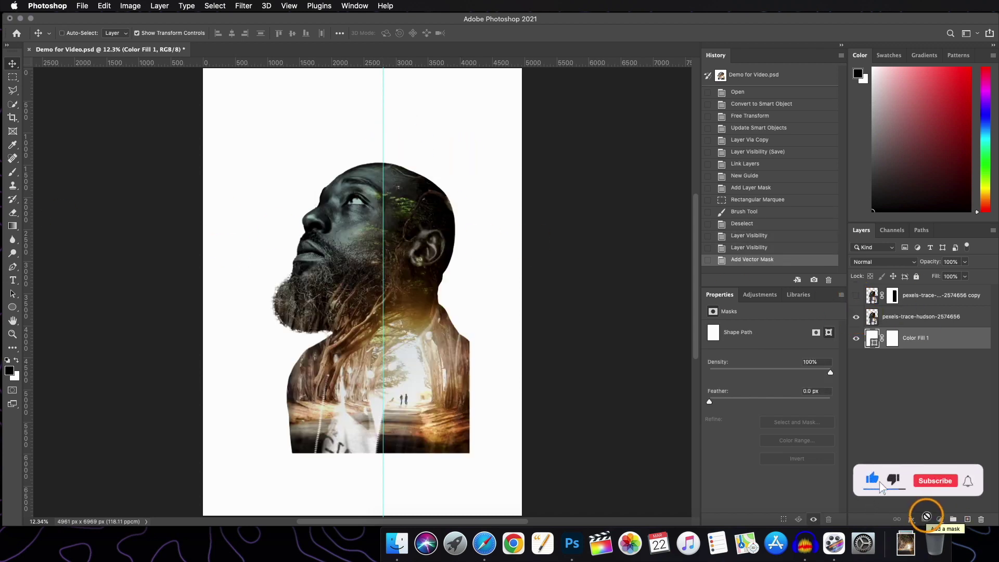
pyautogui.press('super+z')
pyautogui.click(931, 317)
pyautogui.click(925, 519)
# Step: Select the original portrait's left half up to the guide, paint it black on the mask and deselect
pyautogui.click(13, 77)
pyautogui.moveTo(259, 141); pyautogui.dragTo(384, 467)
pyautogui.click(12, 171)
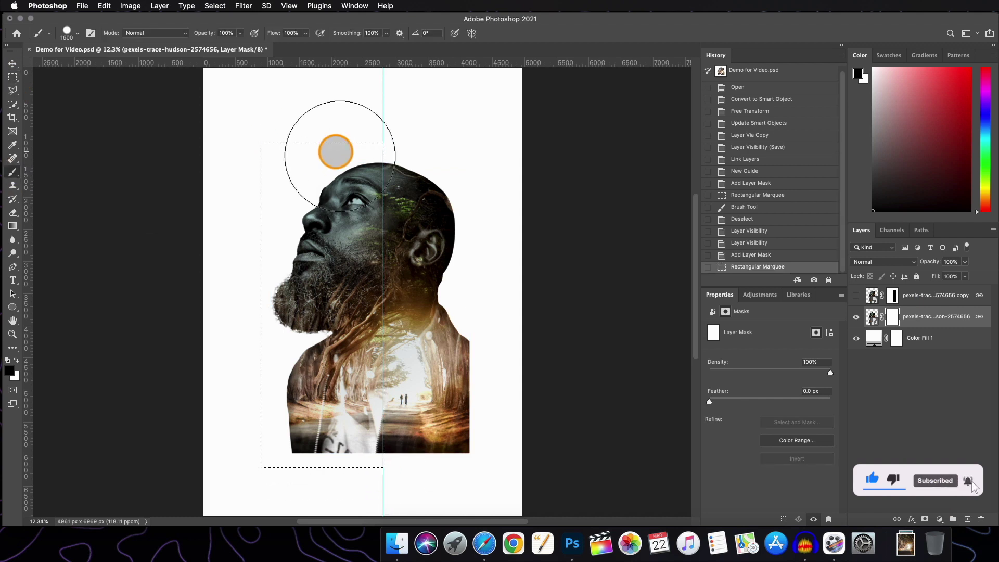
pyautogui.moveTo(335, 152); pyautogui.dragTo(324, 141)
pyautogui.press('super+d')
pyautogui.click(13, 63)
# Step: Set the layer visibility so that only the copy with the portrait's left half is shown
pyautogui.click(856, 296)
pyautogui.click(856, 316)
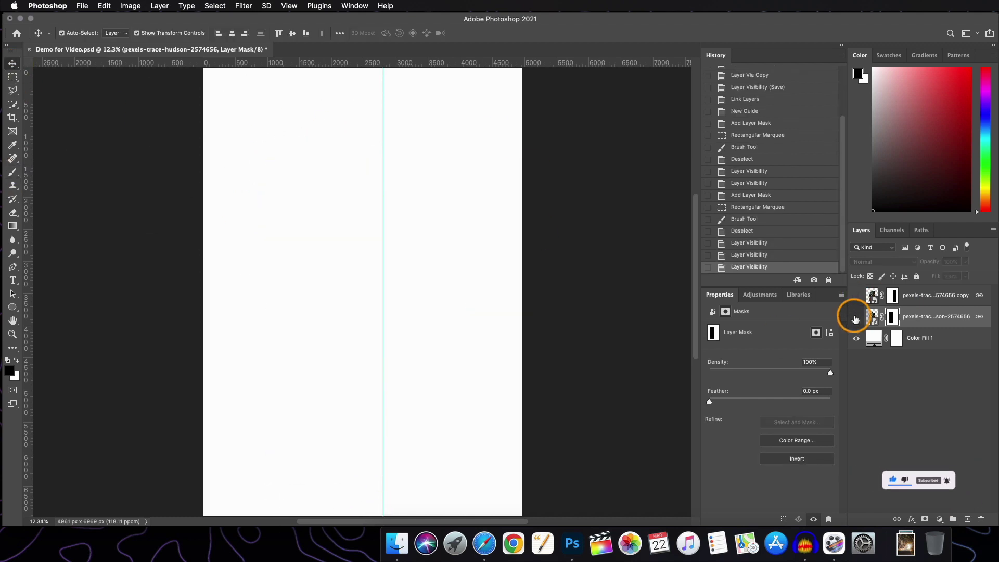
pyautogui.click(855, 296)
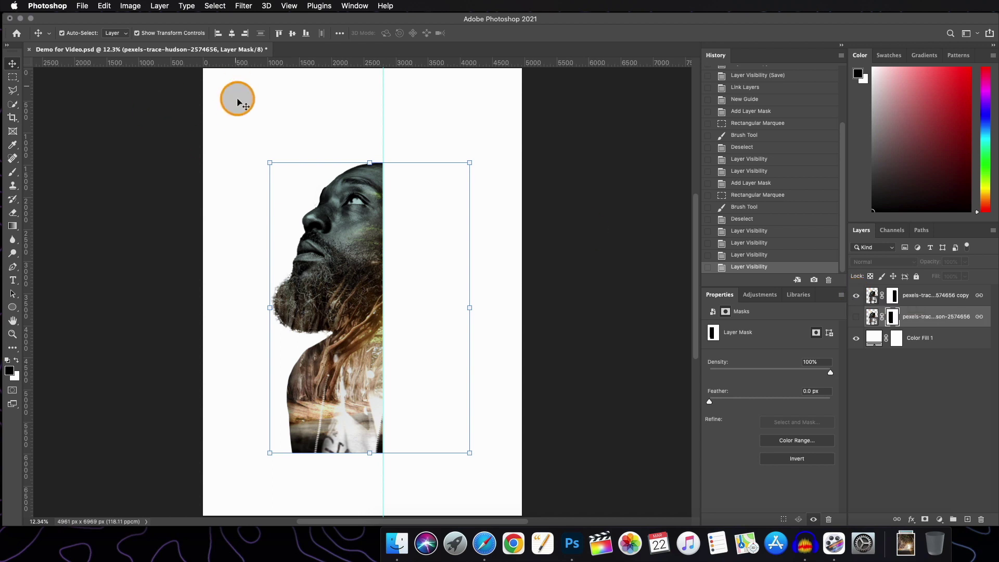
pyautogui.click(315, 135)
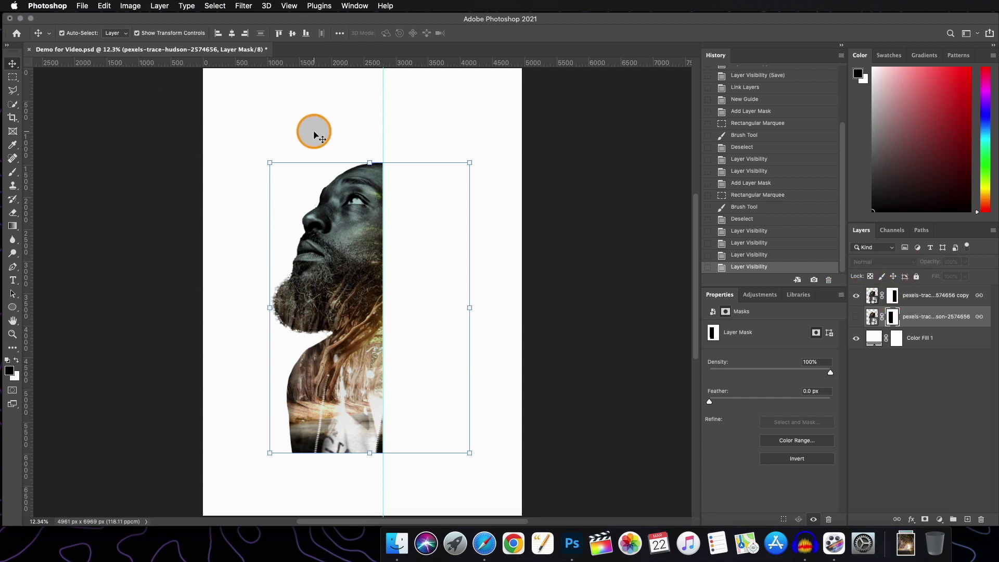
pyautogui.scroll(-1, 107, 179)
pyautogui.scroll(2, 61, 234)
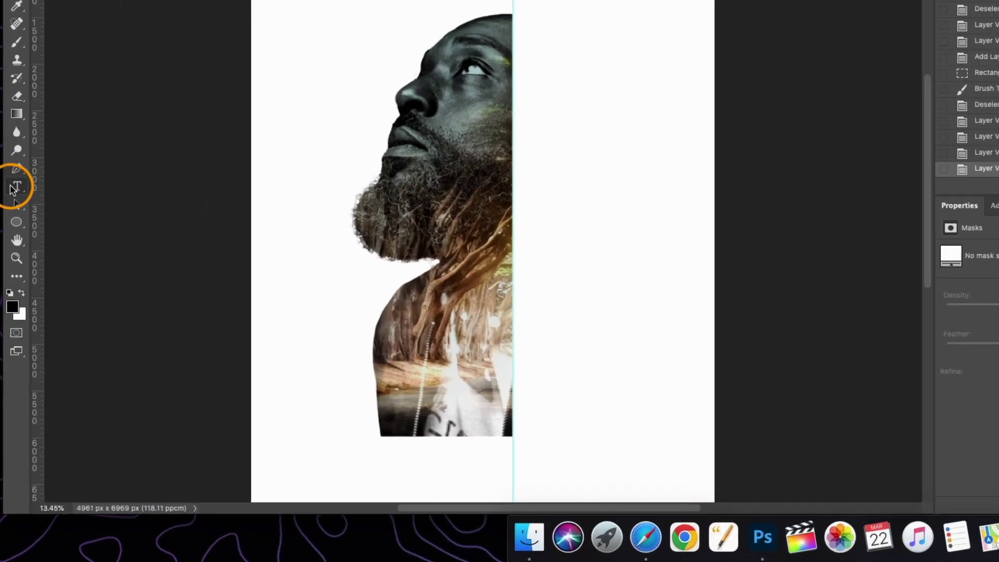
# Step: Add the horizontal text "CALM" on the blank canvas area above the portrait's head
pyautogui.click(13, 189)
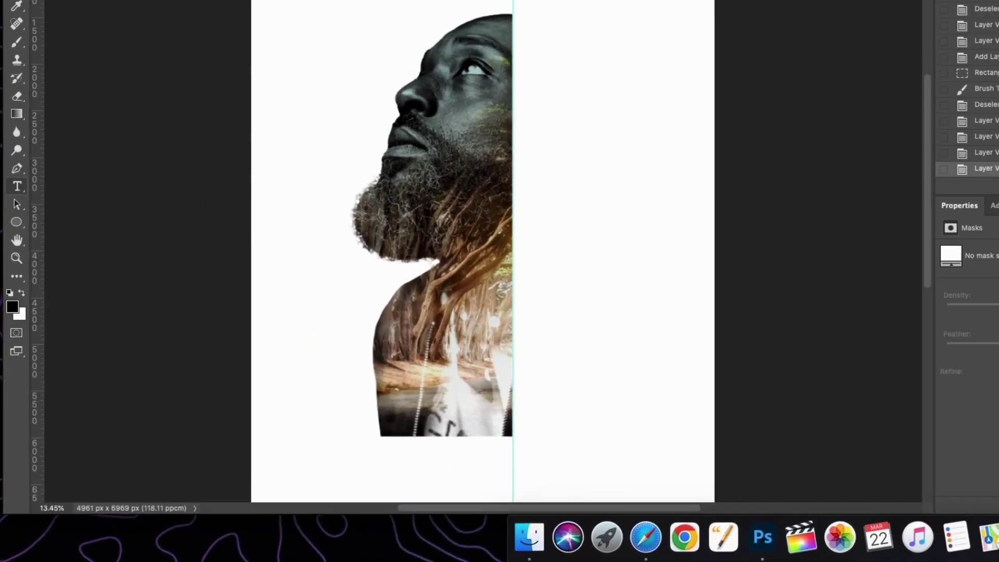
pyautogui.click(276, 115)
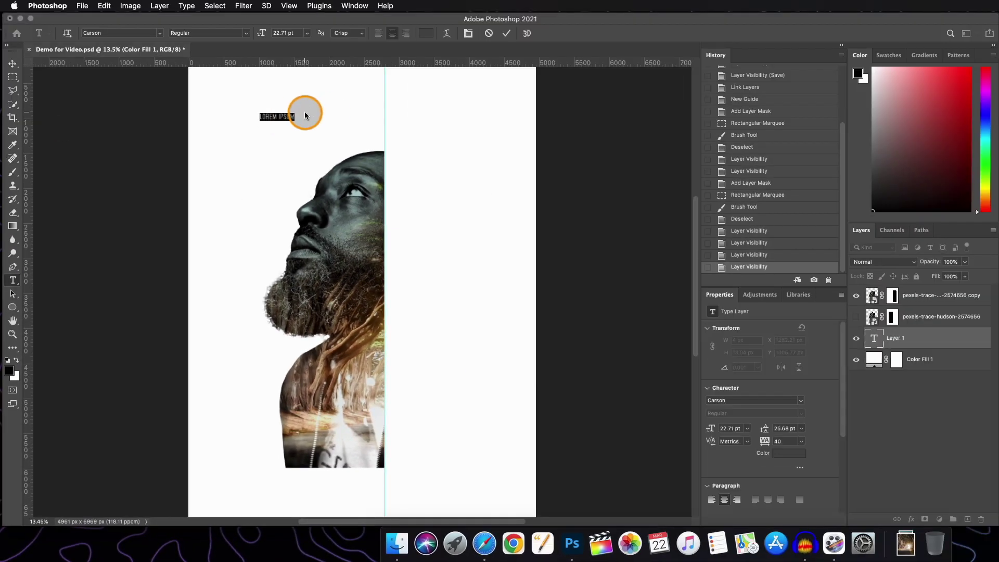
pyautogui.write('CALM')
pyautogui.click(507, 33)
# Step: Scale the CALM text up proportionally to about 1053% and position it above the portrait's head
pyautogui.click(13, 63)
pyautogui.hotkey('ctrl', 't')
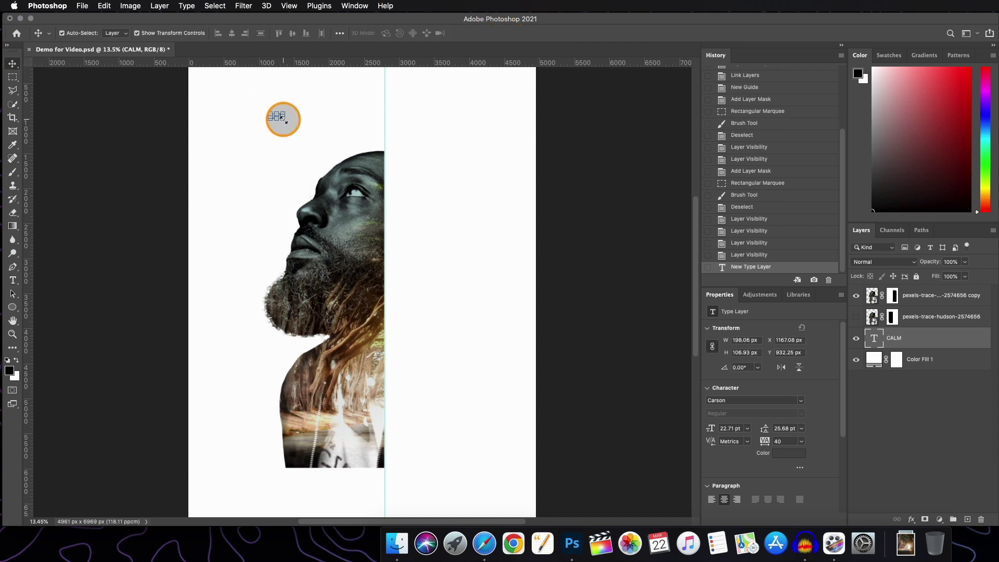
pyautogui.moveTo(283, 119); pyautogui.dragTo(401, 217)
pyautogui.moveTo(330, 116); pyautogui.dragTo(290, 93)
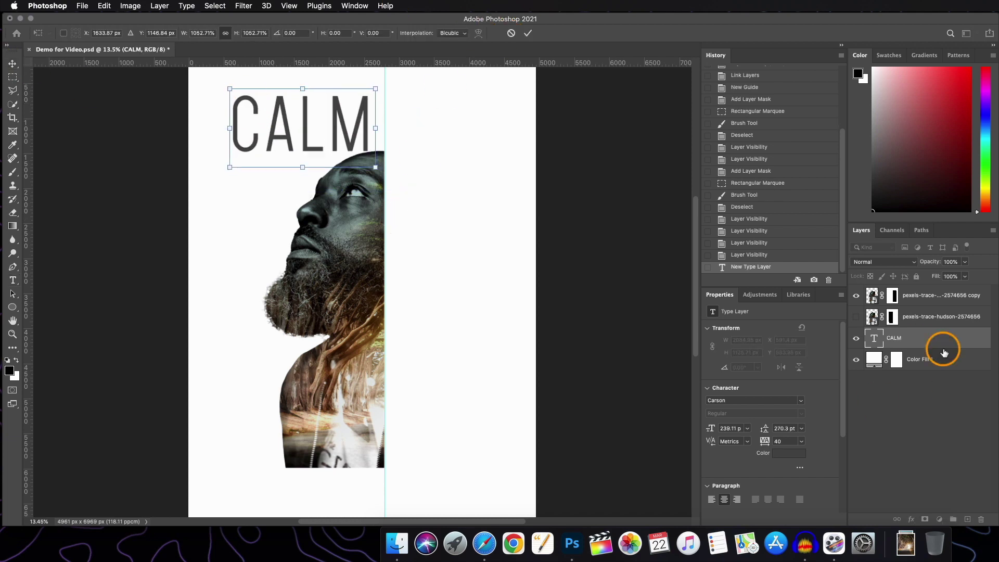
# Step: Change the CALM text's font to Poppins Bold and set its tracking to -40
pyautogui.moveTo(946, 348); pyautogui.dragTo(866, 282)
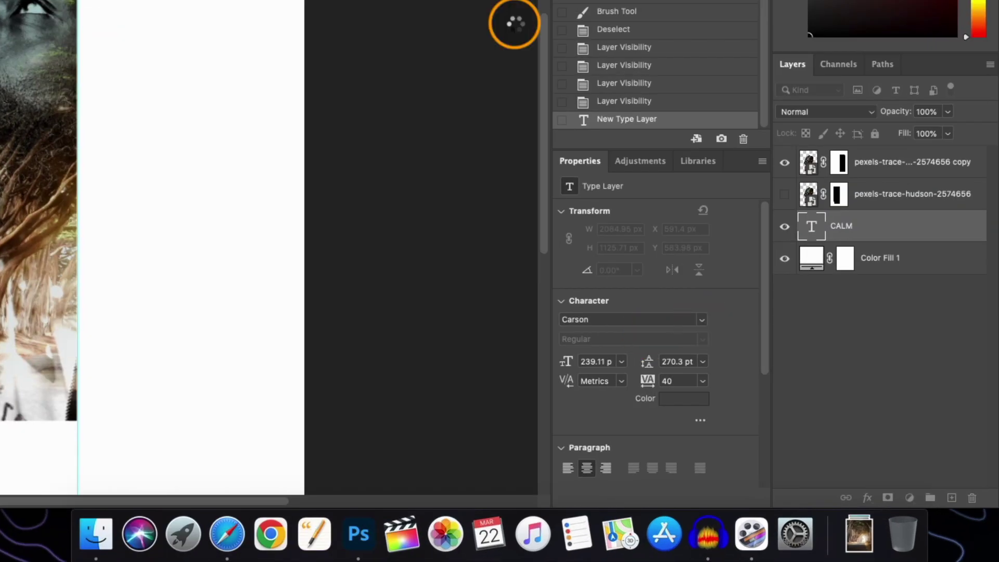
pyautogui.click(800, 400)
pyautogui.click(595, 0)
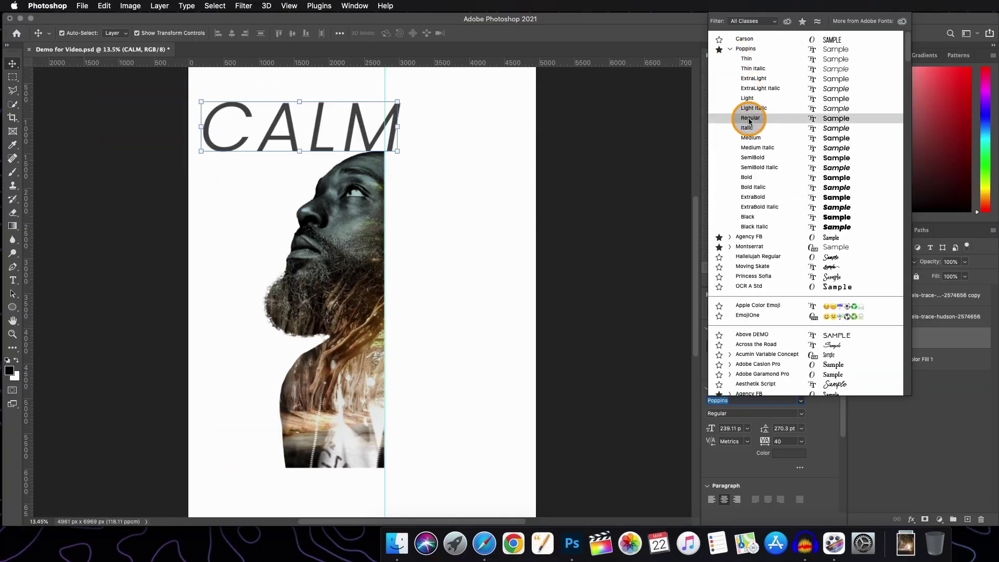
pyautogui.click(746, 177)
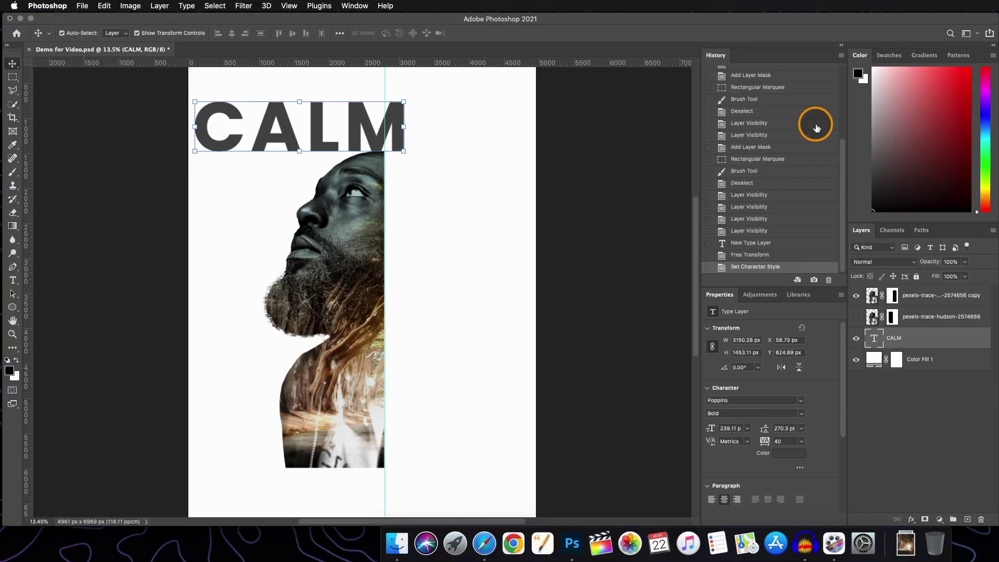
pyautogui.moveTo(764, 445); pyautogui.dragTo(755, 443)
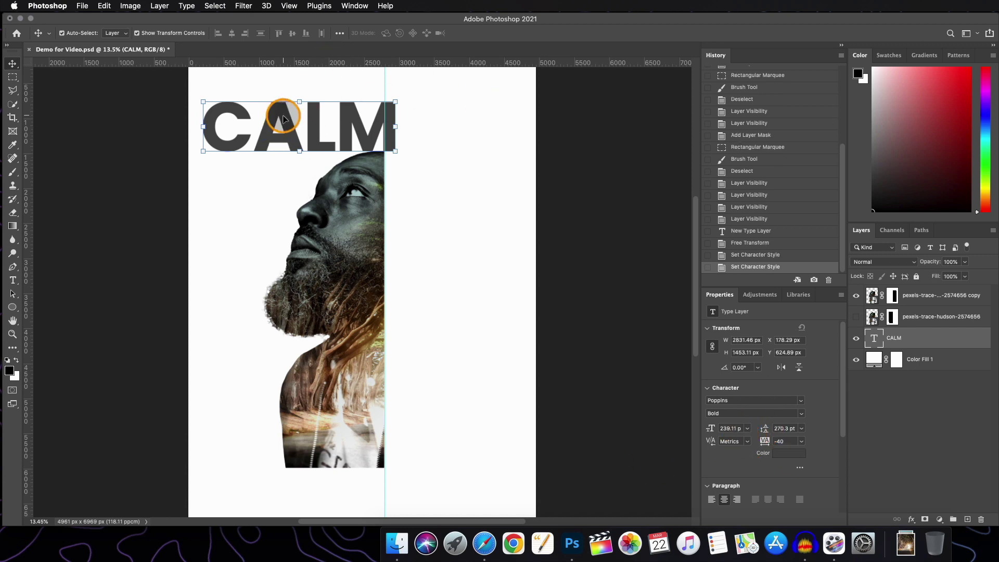
# Step: Rotate the CALM text 90° clockwise, enlarge it to about the portrait's height and place it against the guide's right side
pyautogui.moveTo(284, 119); pyautogui.dragTo(369, 112)
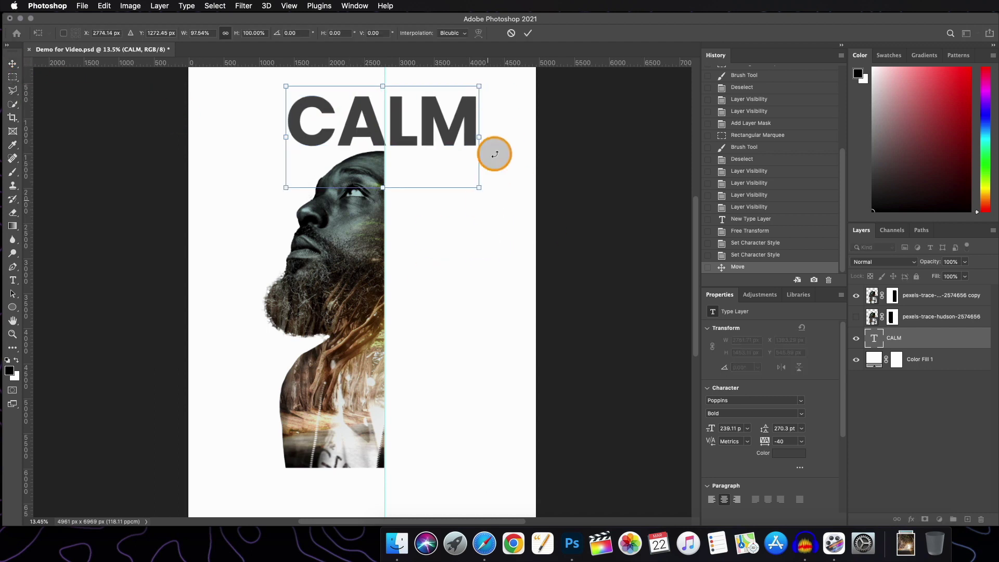
pyautogui.click(527, 34)
pyautogui.press('super+z')
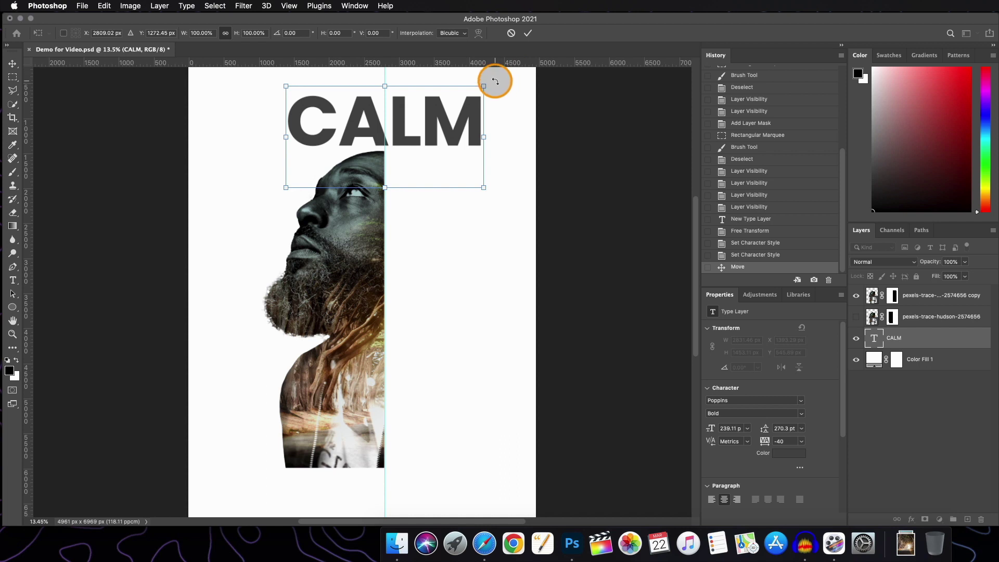
pyautogui.moveTo(495, 81); pyautogui.dragTo(435, 263)
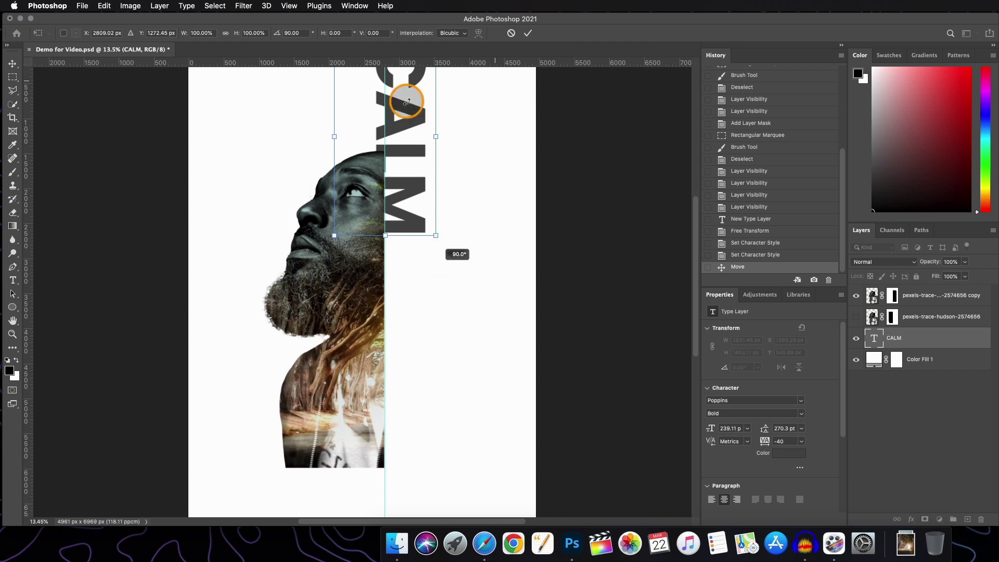
pyautogui.moveTo(403, 108); pyautogui.dragTo(308, 463)
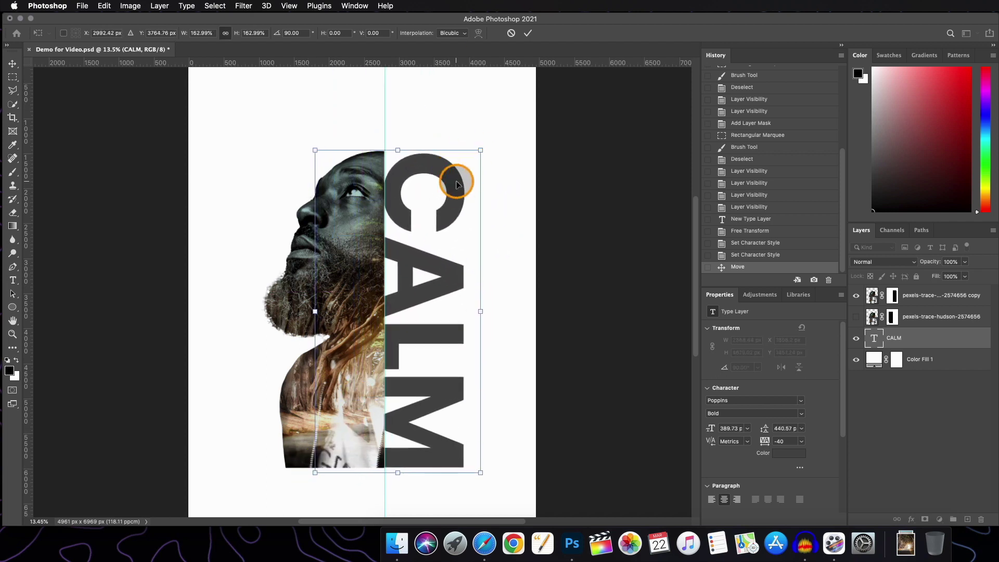
pyautogui.moveTo(456, 184); pyautogui.dragTo(481, 146)
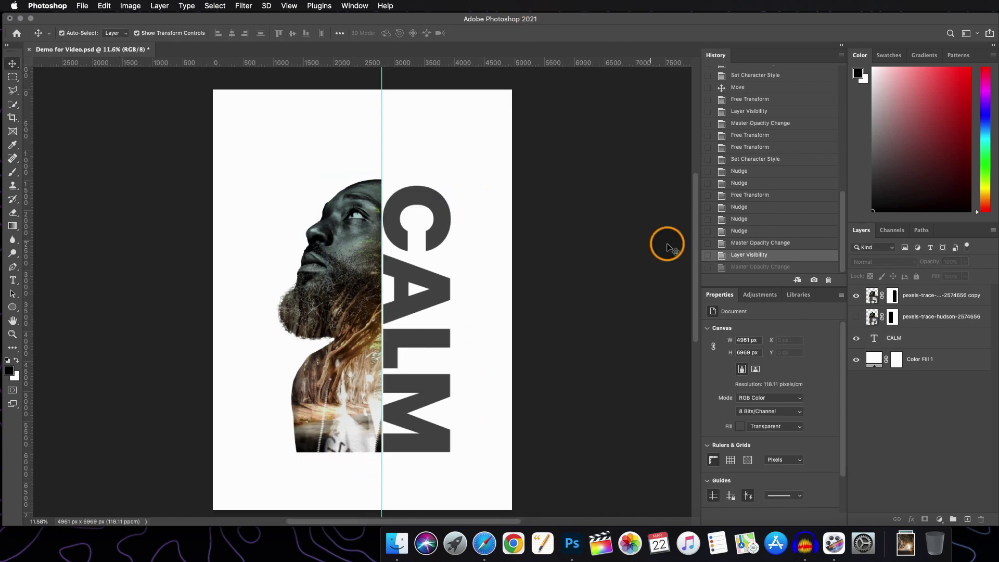
pyautogui.click(469, 233)
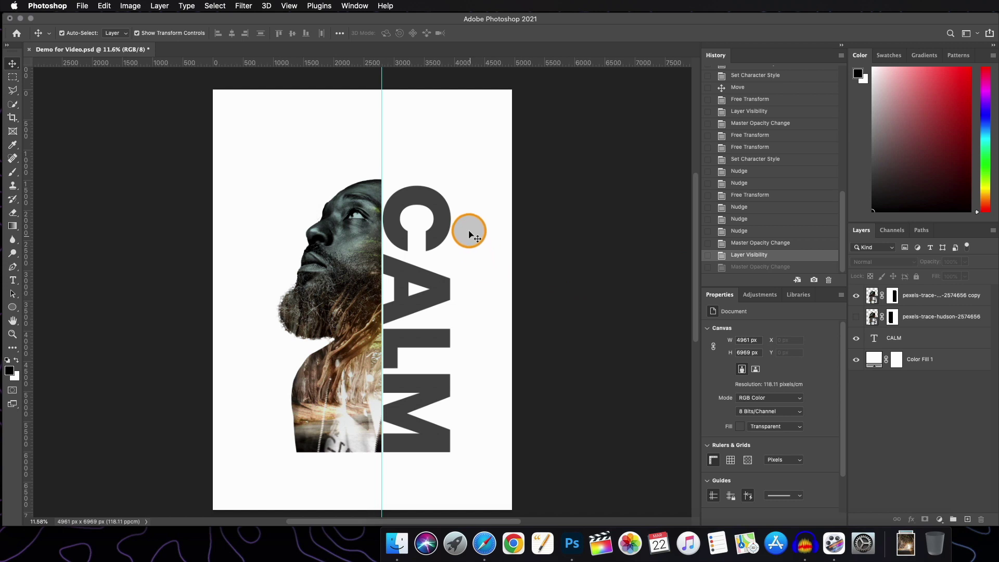
# Step: Show the original portrait layer, load the CALM lettering as a selection and target the original portrait's layer mask
pyautogui.click(856, 319)
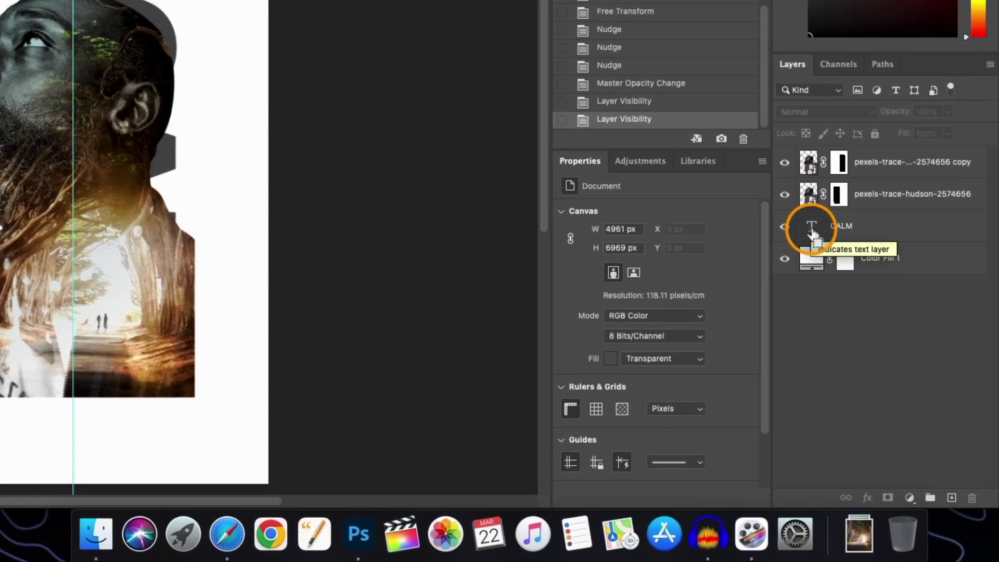
pyautogui.keyDown('super'); pyautogui.click(811, 229); pyautogui.keyUp('super')
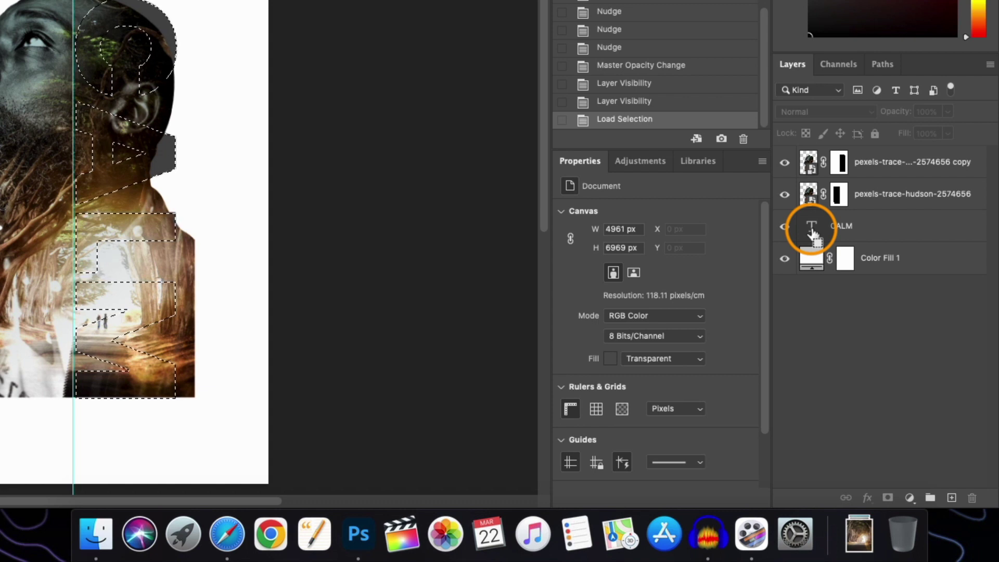
pyautogui.click(837, 202)
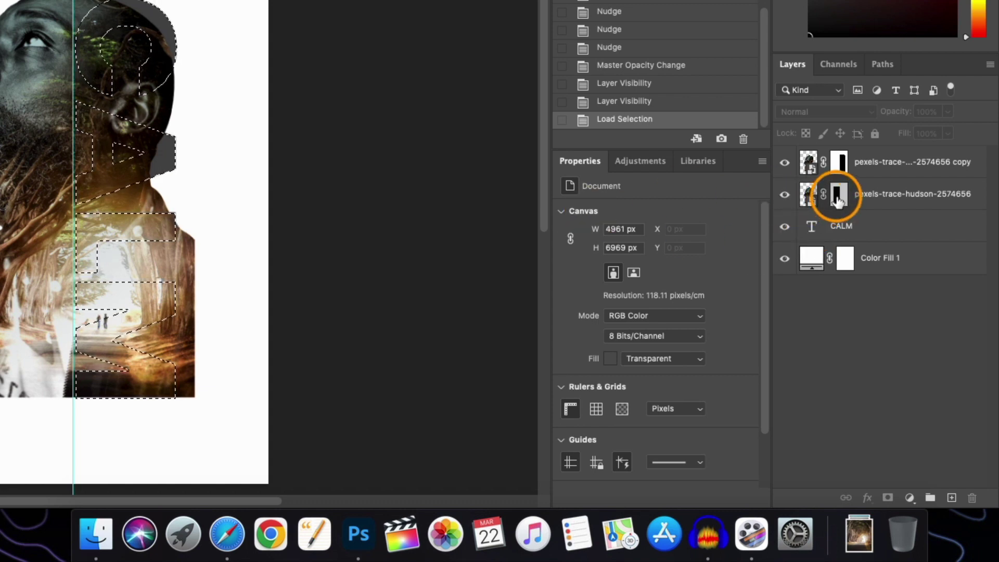
pyautogui.click(837, 198)
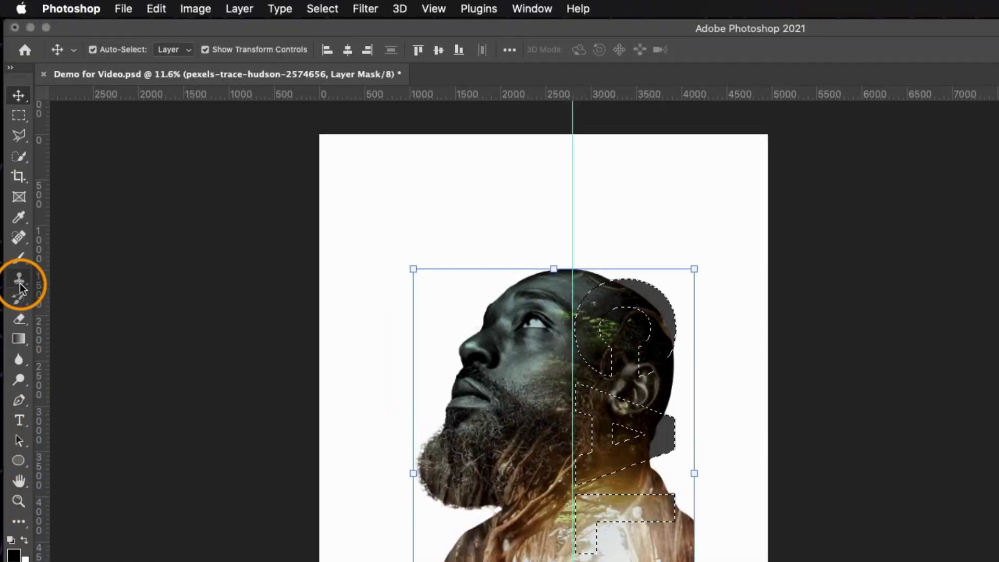
# Step: Choose the Brush tool and invert the lettering selection to cover everything outside the CALM letters
pyautogui.click(19, 257)
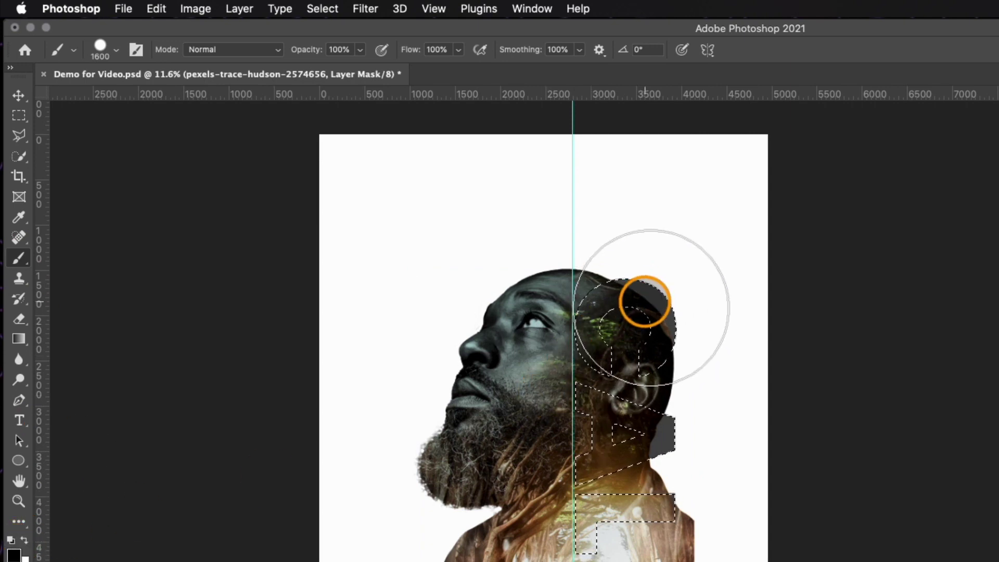
pyautogui.moveTo(645, 302)
pyautogui.mouseDown()
pyautogui.moveTo(644, 413)
pyautogui.moveTo(683, 279)
pyautogui.moveTo(637, 347)
pyautogui.mouseUp()
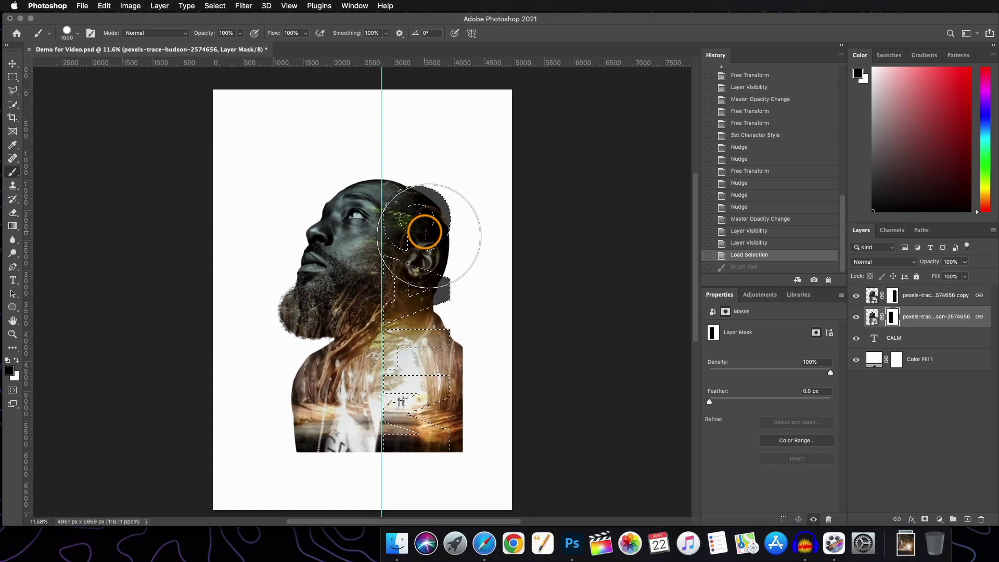
pyautogui.press('shift+super+i')
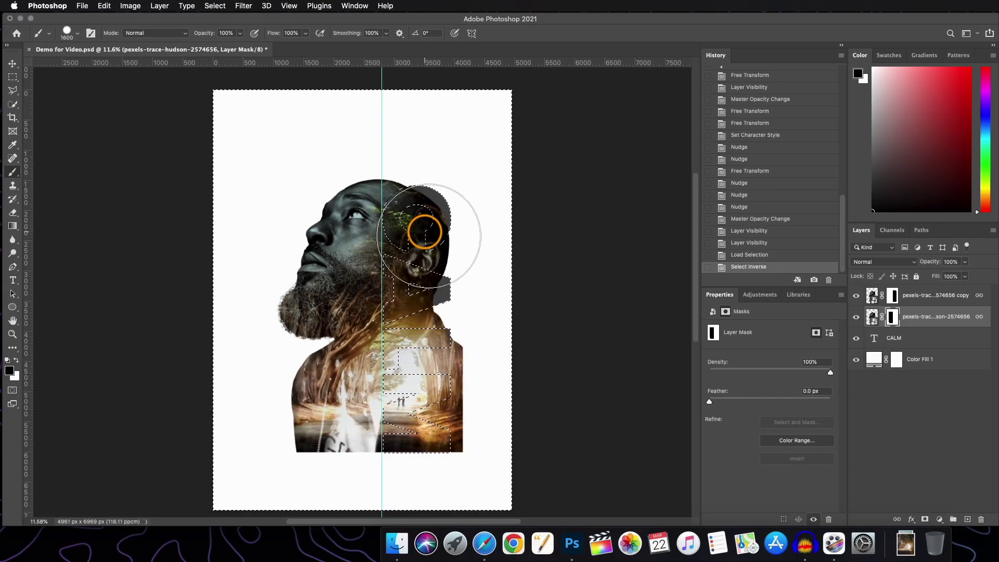
pyautogui.scroll(5, 425, 232)
pyautogui.scroll(1, 425, 232)
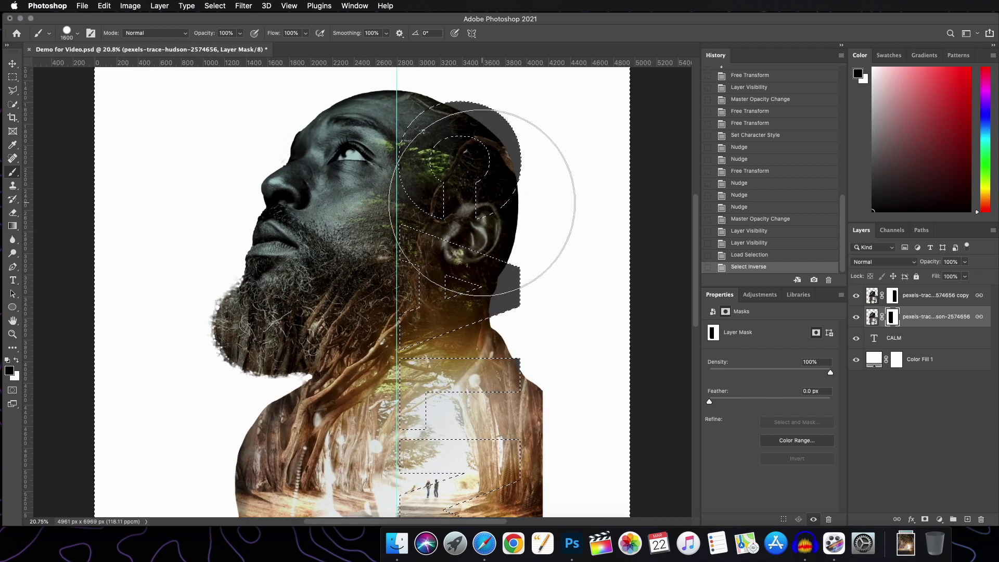
pyautogui.scroll(-2, 482, 202)
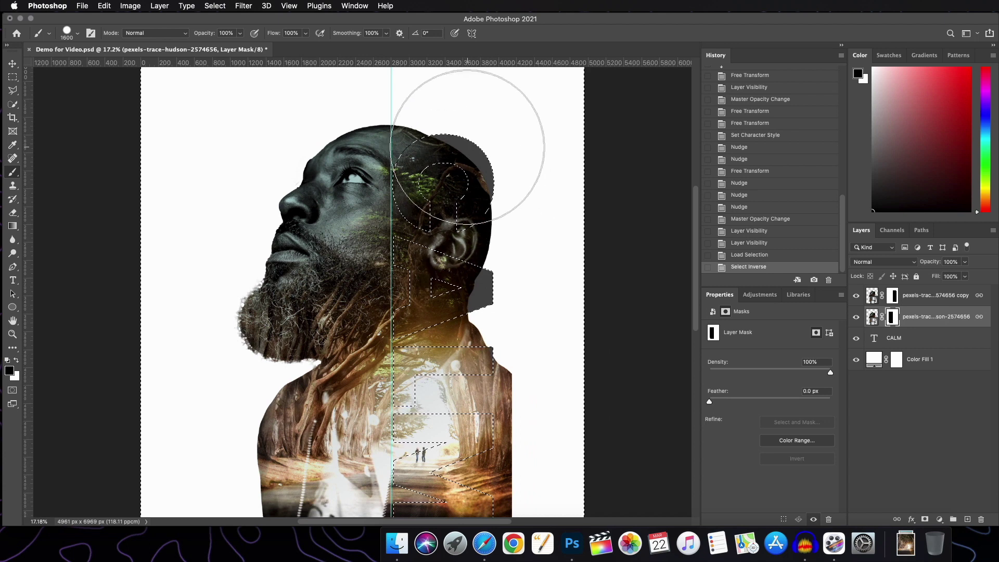
# Step: Paint the right half of the portrait outside the CALM letters black on the original portrait's mask and deselect
pyautogui.moveTo(468, 174)
pyautogui.mouseDown()
pyautogui.moveTo(473, 134)
pyautogui.moveTo(468, 283)
pyautogui.moveTo(430, 190)
pyautogui.mouseUp()
pyautogui.scroll(-5, 433, 278)
pyautogui.click(433, 278)
pyautogui.scroll(5, 433, 279)
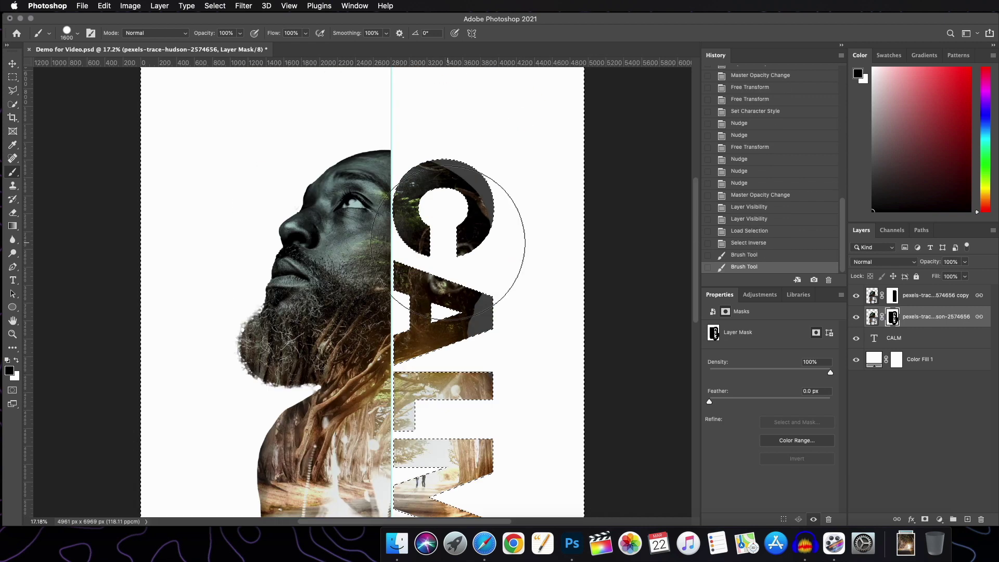
pyautogui.scroll(-1, 424, 357)
pyautogui.scroll(-2, 424, 357)
pyautogui.click(462, 276)
pyautogui.click(448, 241)
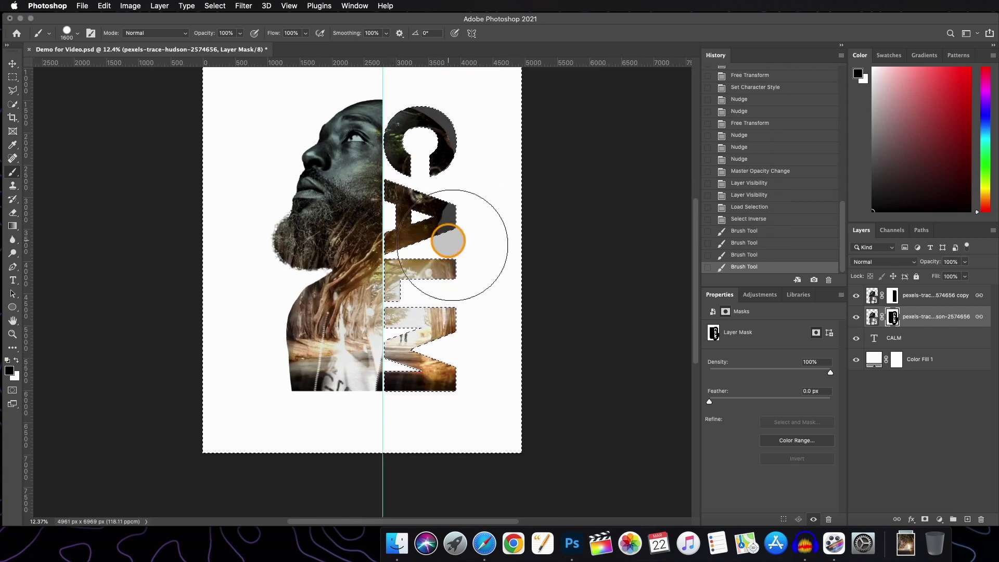
pyautogui.press('super+d')
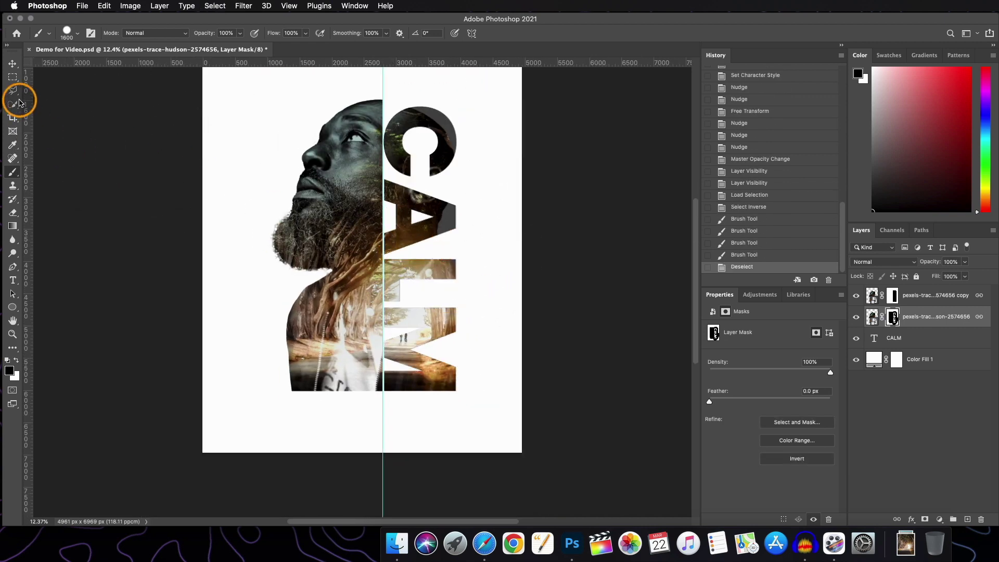
# Step: Switch back to the Move tool, deselect all layers and hide the CALM text layer
pyautogui.click(12, 65)
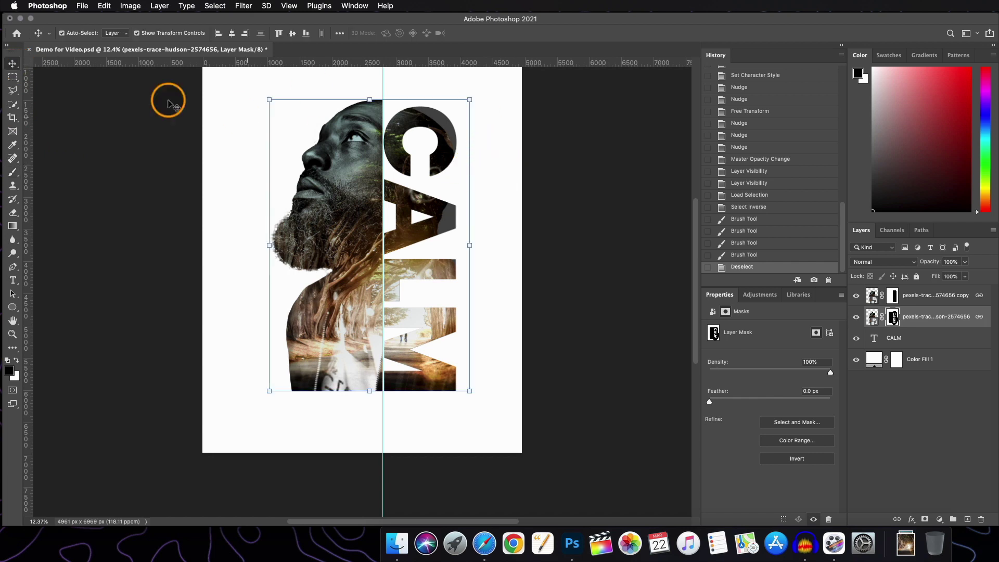
pyautogui.click(563, 178)
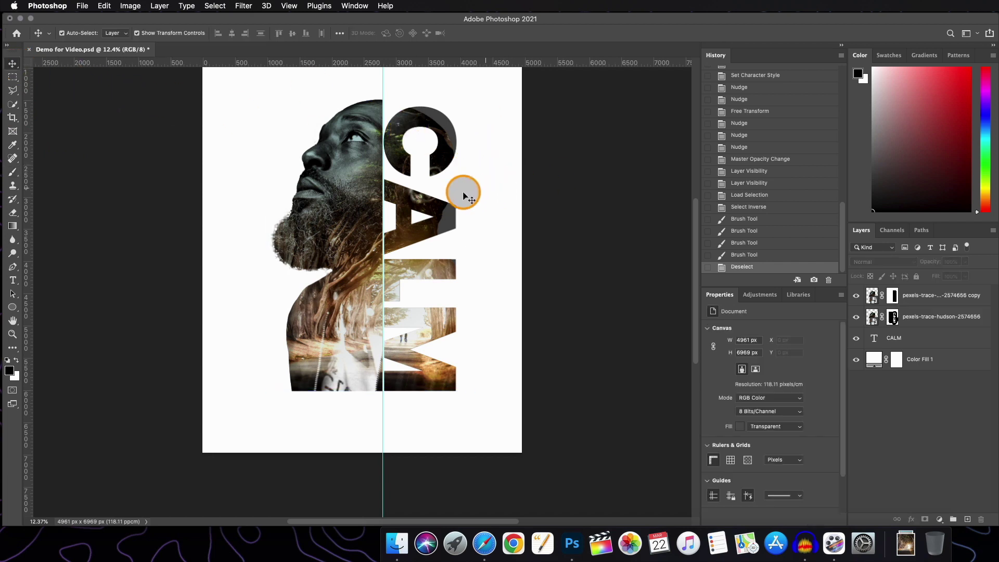
pyautogui.scroll(-1, 462, 190)
pyautogui.scroll(3, 448, 198)
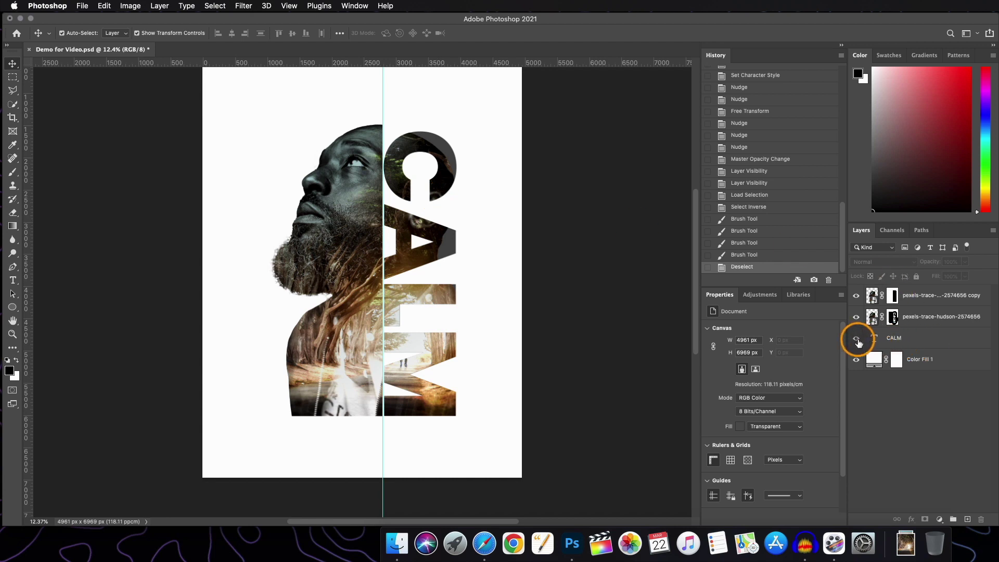
pyautogui.click(856, 339)
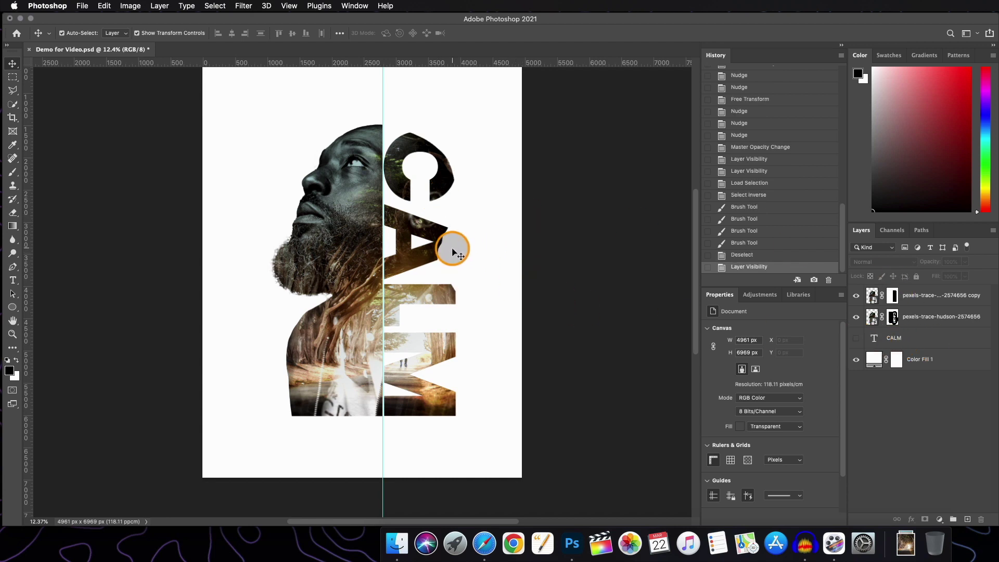
# Step: Remove the vertical guide between the portrait half and the CALM lettering
pyautogui.scroll(2, 452, 252)
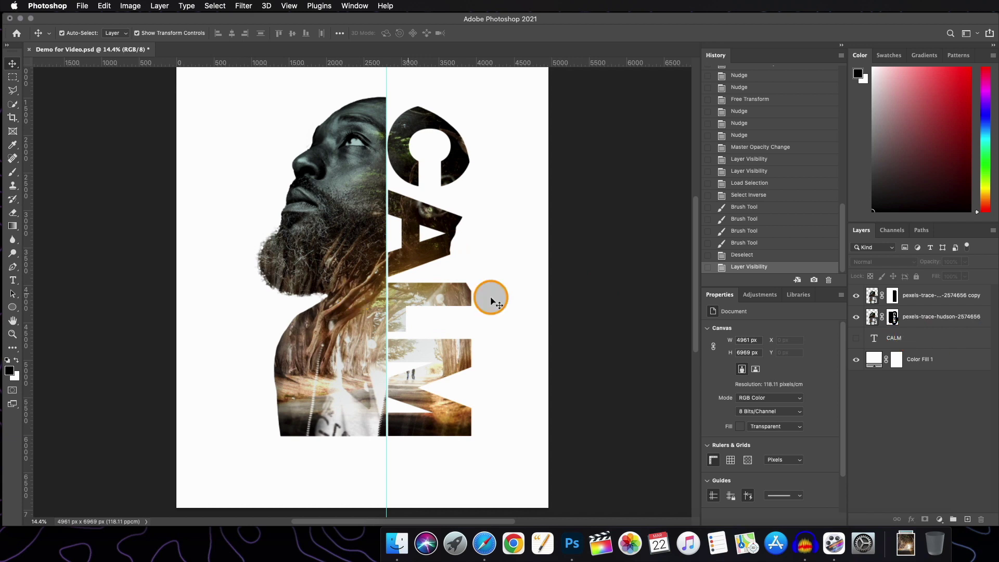
pyautogui.scroll(1, 444, 290)
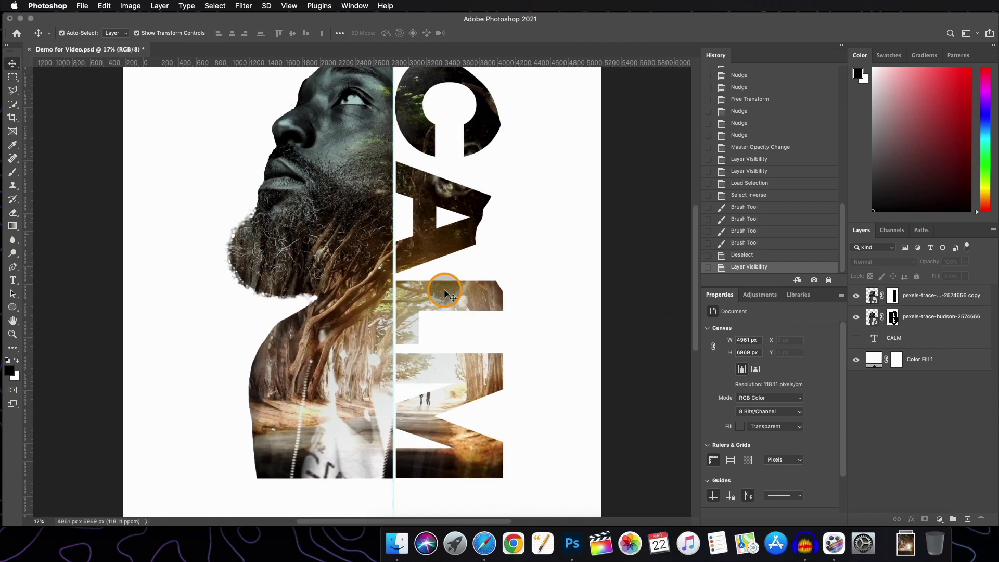
pyautogui.scroll(-3, 444, 289)
pyautogui.scroll(-1, 444, 289)
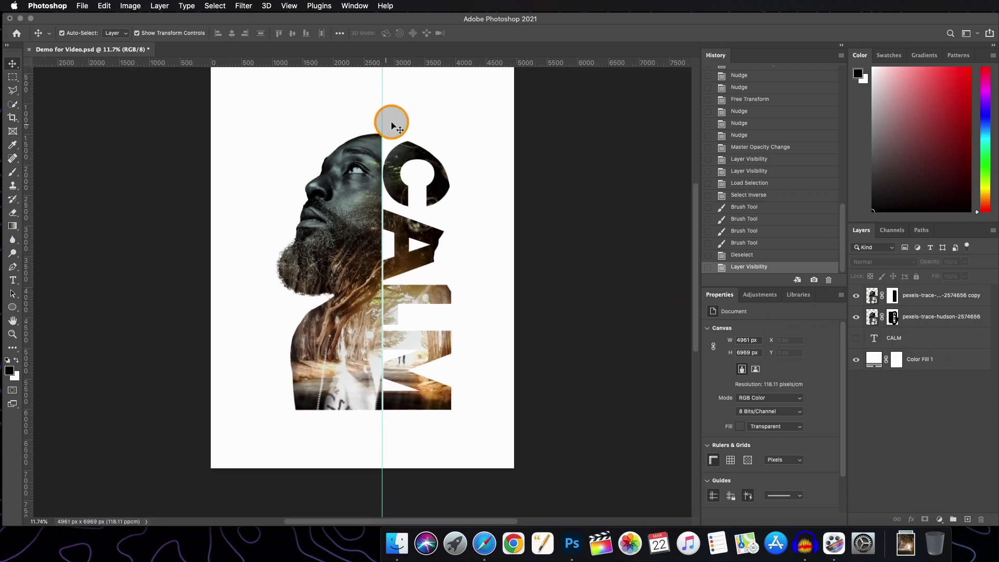
pyautogui.moveTo(382, 98); pyautogui.dragTo(27, 138)
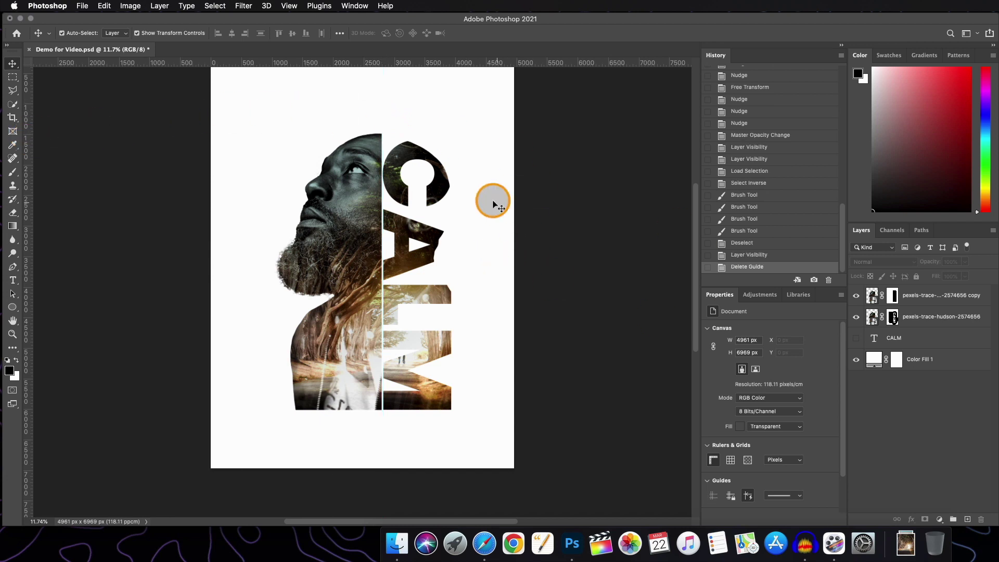
pyautogui.press('super+0')
pyautogui.scroll(1, 458, 204)
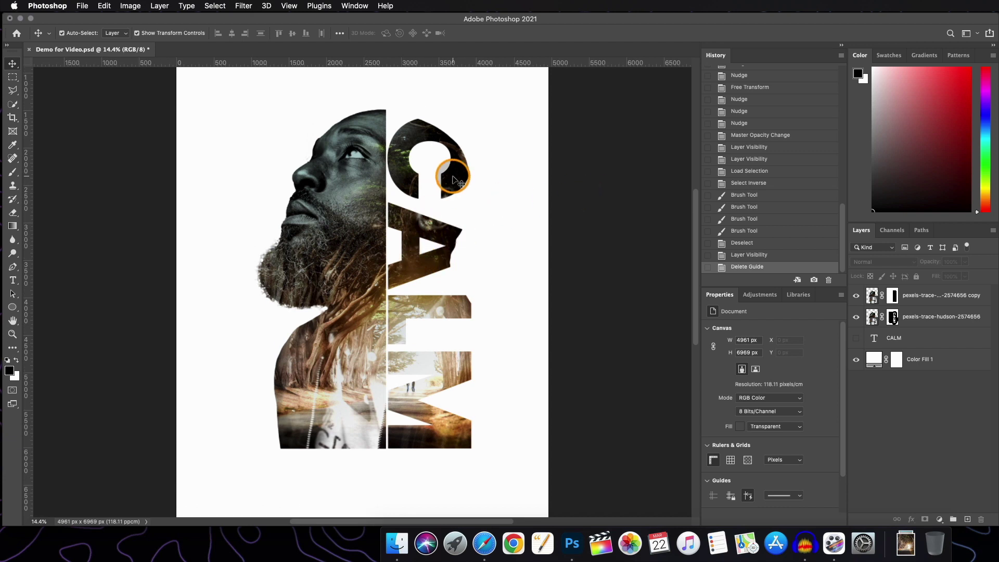
# Step: Add a Bevel & Emboss effect to the original portrait layer that fills the CALM lettering
pyautogui.click(452, 180)
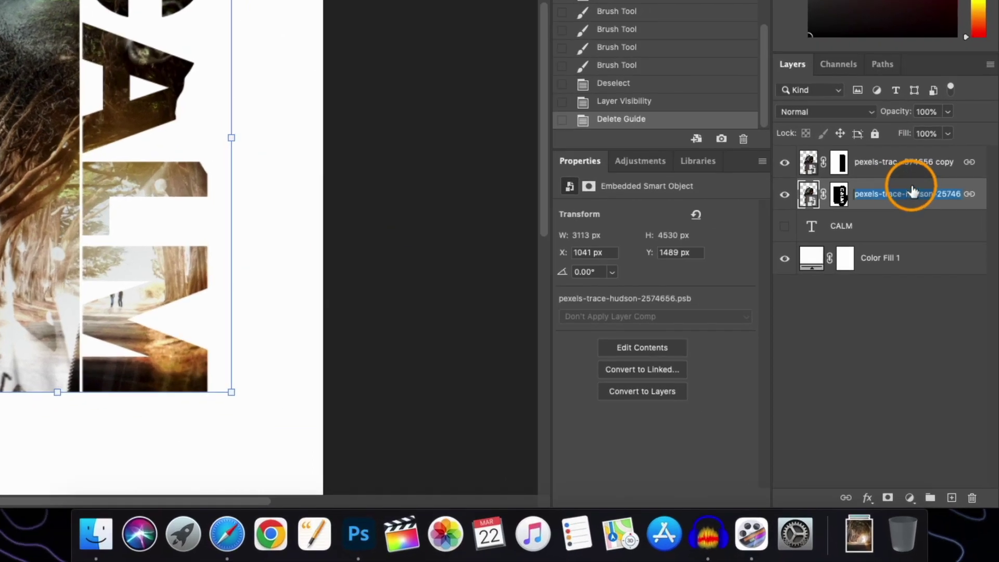
pyautogui.click(972, 190)
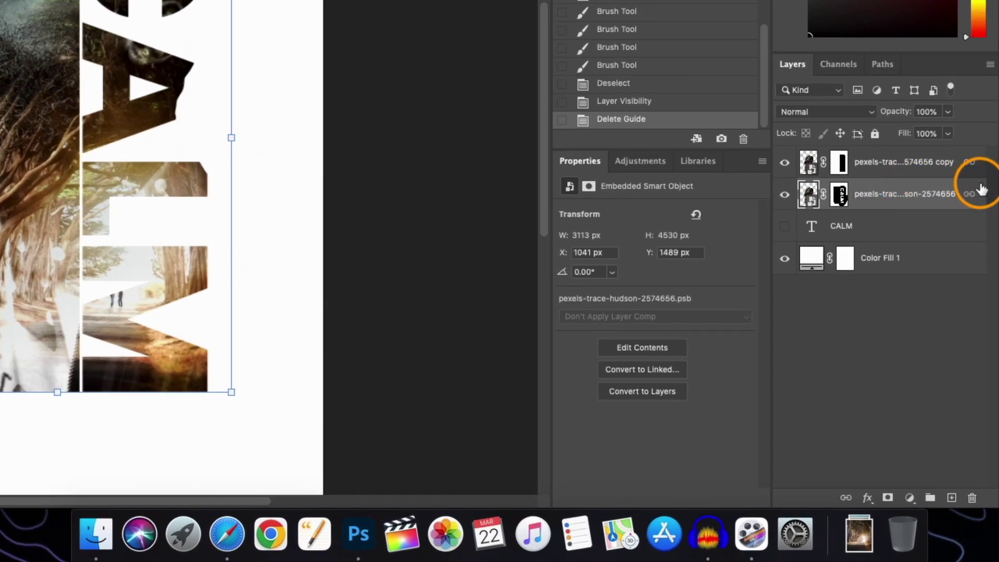
pyautogui.doubleClick(981, 190)
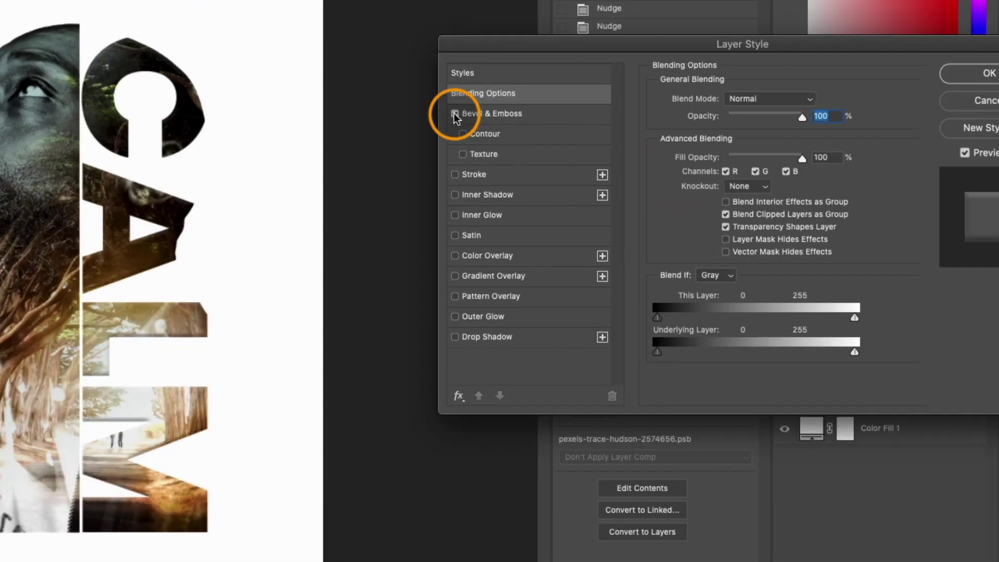
pyautogui.click(454, 113)
pyautogui.moveTo(798, 46); pyautogui.dragTo(751, 46)
pyautogui.press('Return')
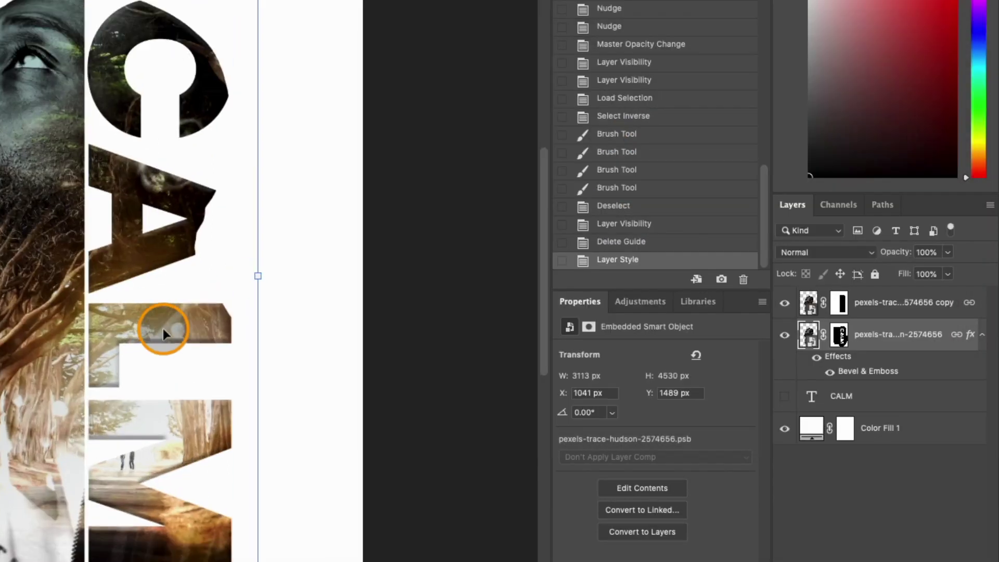
# Step: Refine the lettering's bevel to depth 209%, size 27 px, soften 4 px, highlight opacity 29% and shadow opacity 21%
pyautogui.hotkey('ctrl', '+')
pyautogui.doubleClick(970, 334)
pyautogui.moveTo(631, 136); pyautogui.dragTo(636, 182)
pyautogui.moveTo(634, 324); pyautogui.dragTo(640, 324)
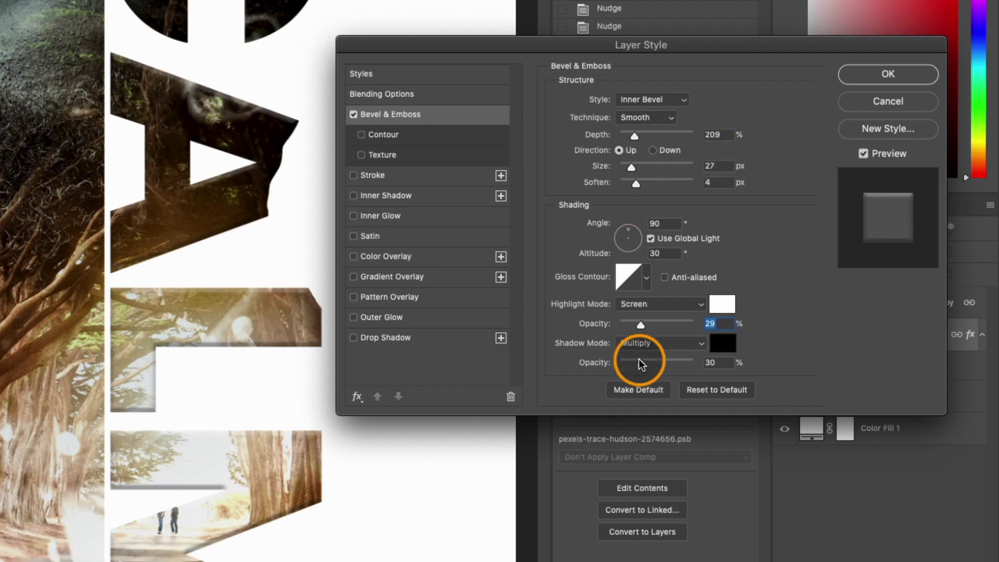
pyautogui.moveTo(641, 363); pyautogui.dragTo(634, 363)
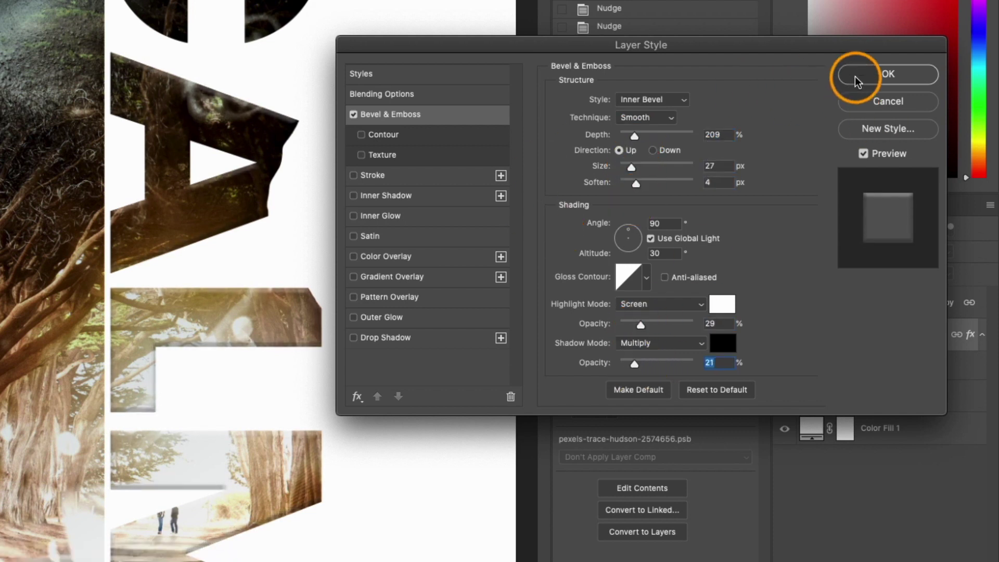
pyautogui.click(884, 77)
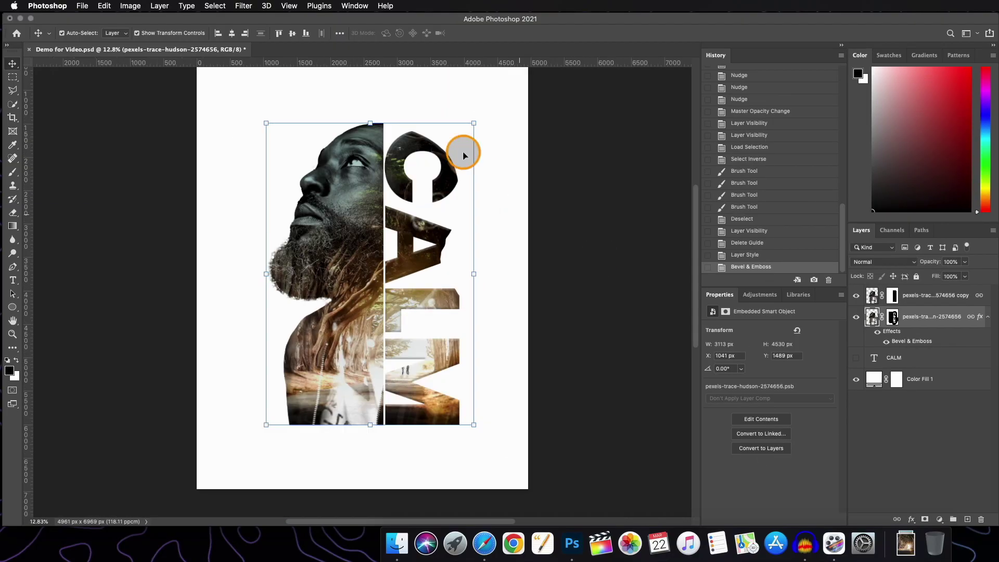
# Step: Scale the linked portrait layers down to about 2628 by 3824 px and center them in the upper part of the poster
pyautogui.press('super+minus')
pyautogui.click(879, 295)
pyautogui.moveTo(448, 163); pyautogui.dragTo(429, 193)
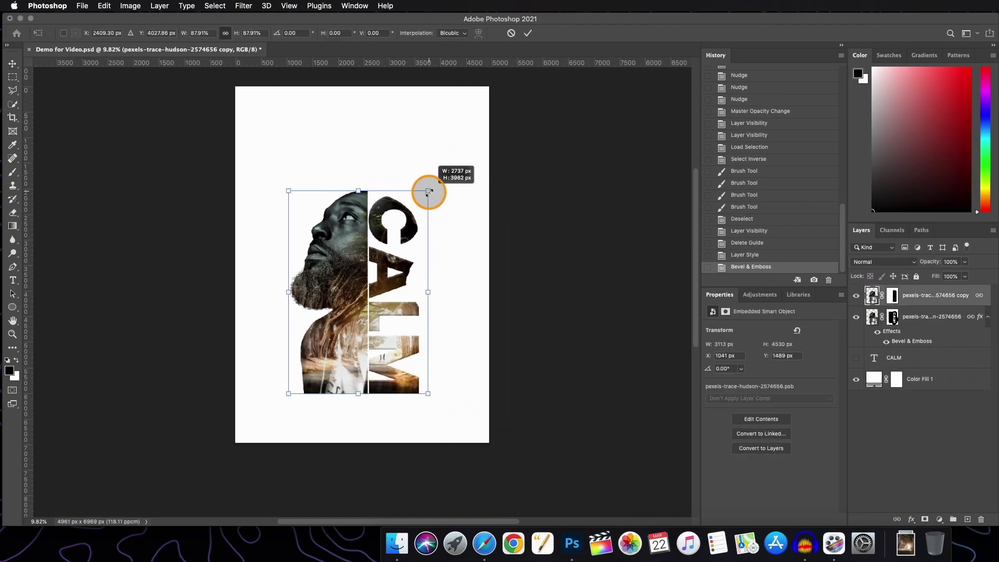
pyautogui.moveTo(365, 234); pyautogui.dragTo(346, 196)
pyautogui.moveTo(429, 156); pyautogui.dragTo(428, 149)
pyautogui.moveTo(352, 211); pyautogui.dragTo(358, 187)
pyautogui.click(527, 33)
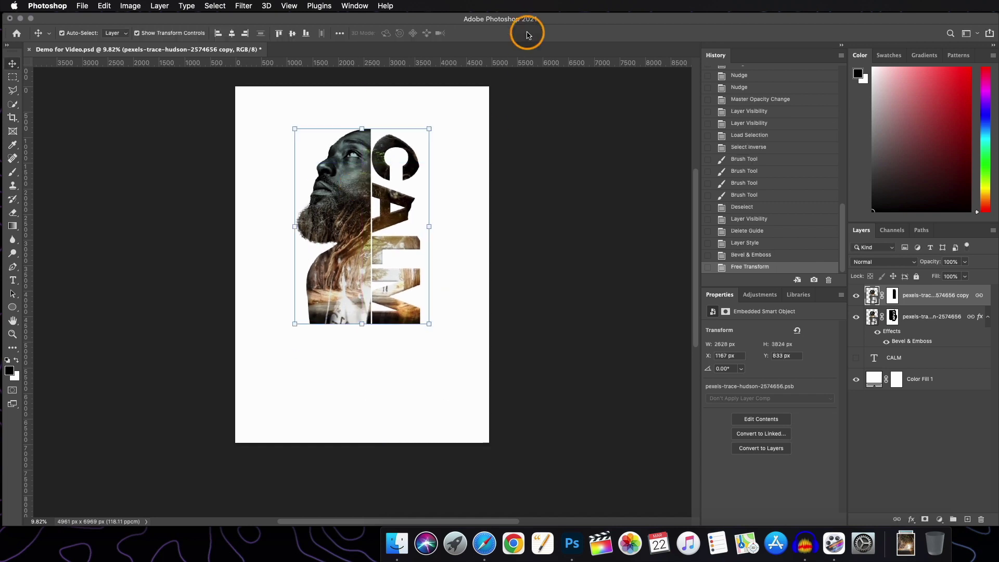
# Step: Draw a tall black ellipse of about 1459 by 4458 px over the CALM lettering, directly above the white fill layer
pyautogui.click(475, 130)
pyautogui.scroll(3, 417, 238)
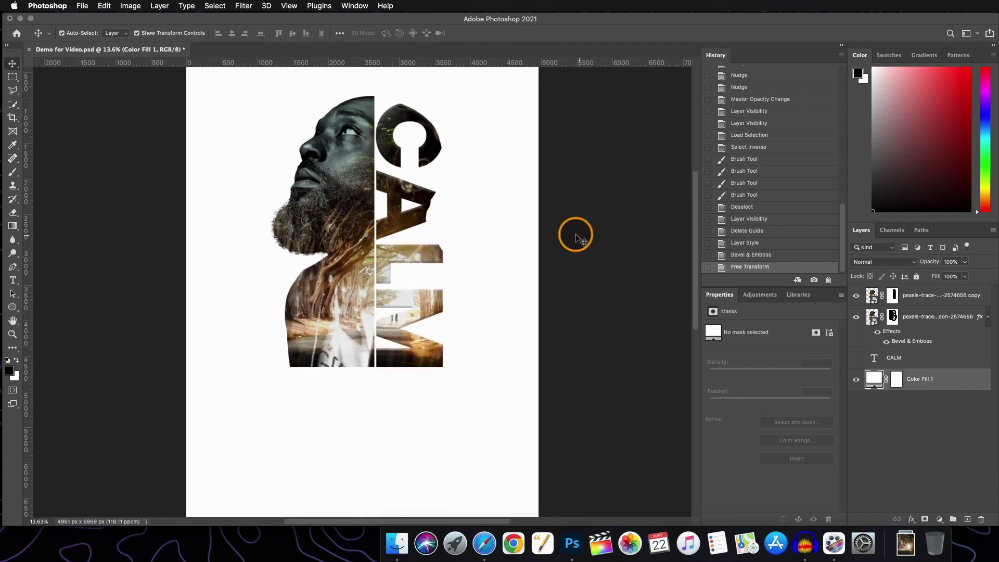
pyautogui.click(226, 258)
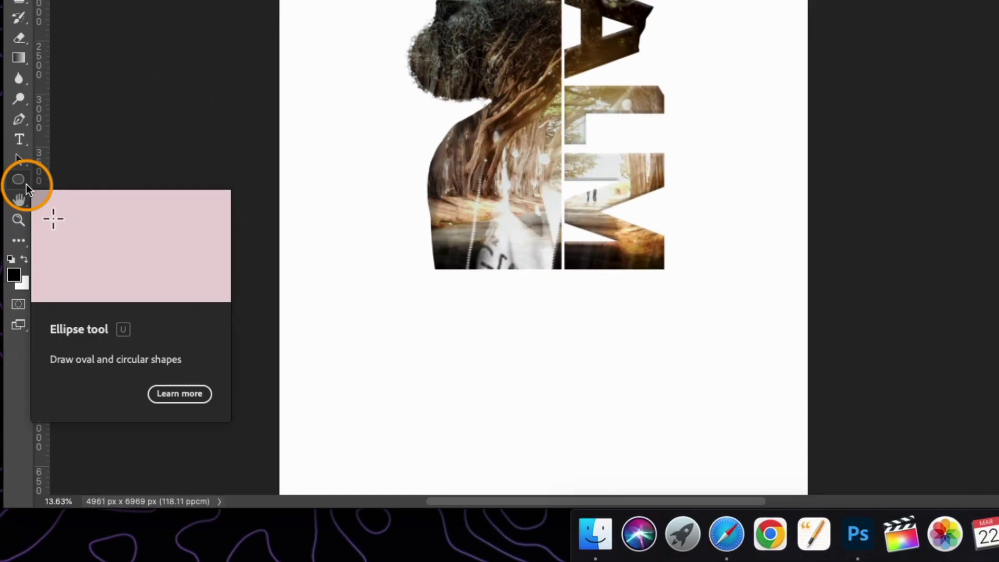
pyautogui.click(14, 311)
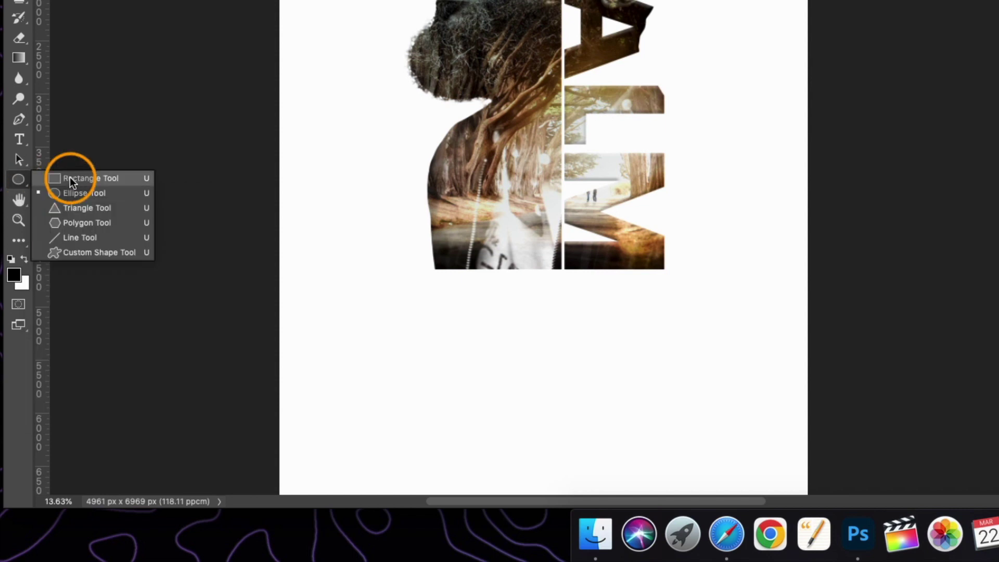
pyautogui.click(64, 193)
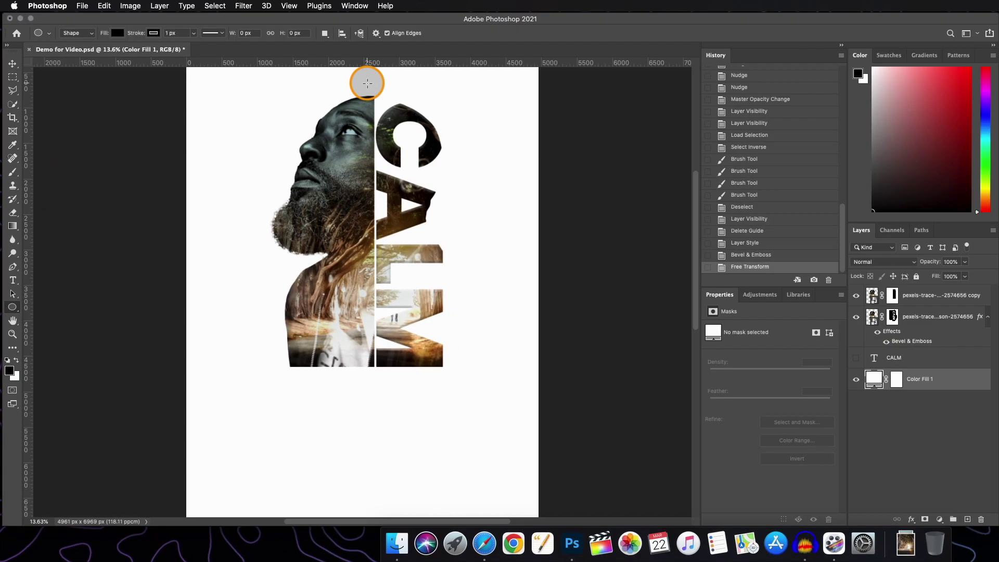
pyautogui.moveTo(367, 82); pyautogui.dragTo(470, 399)
# Step: Center the ellipse behind the portrait and lettering and scale it to about 82% so it fits within their height
pyautogui.press('v')
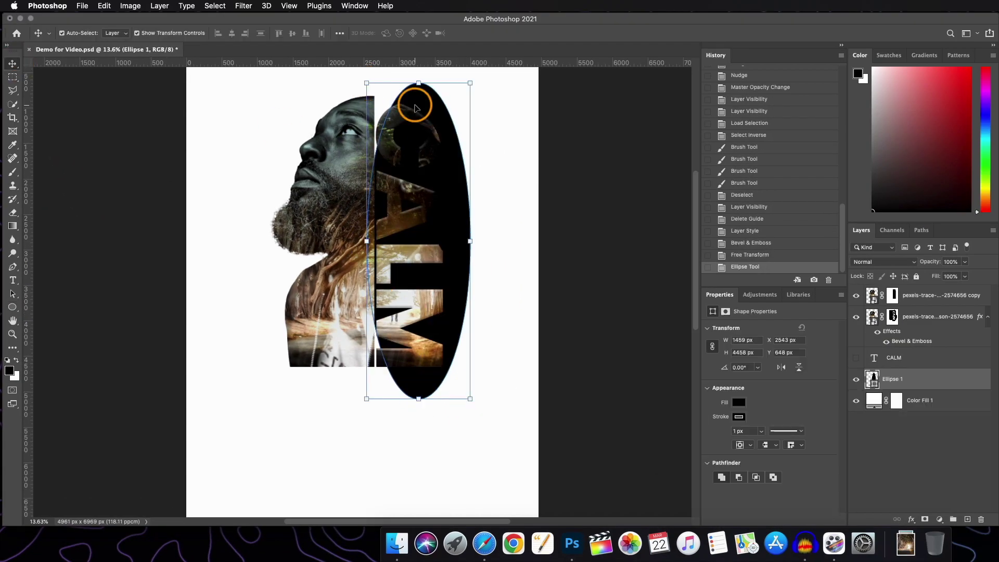
pyautogui.moveTo(414, 100); pyautogui.dragTo(368, 97)
pyautogui.hotkey('ctrl', 't')
pyautogui.moveTo(367, 417); pyautogui.dragTo(365, 359)
pyautogui.click(528, 32)
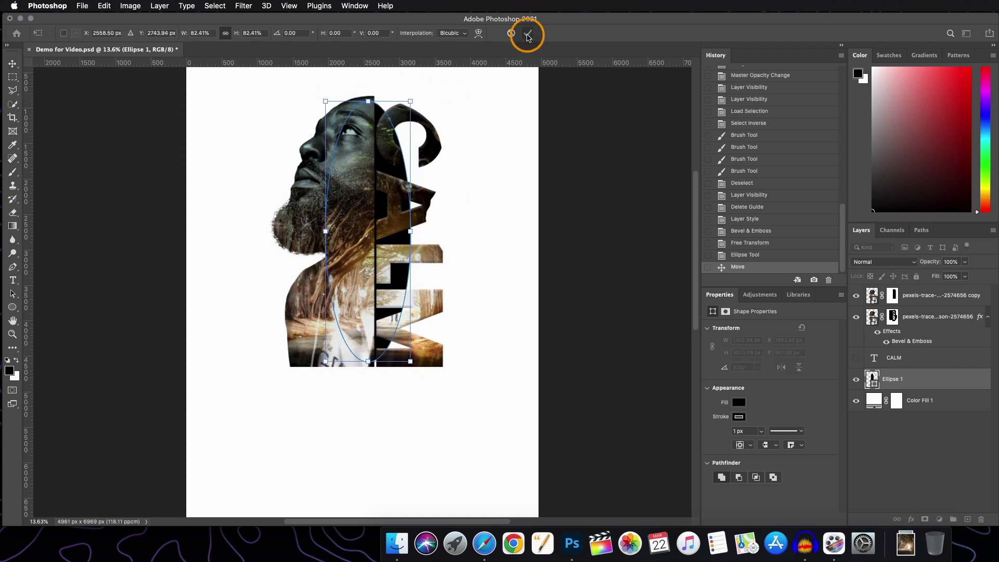
# Step: Convert the ellipse to a smart object and apply a Gaussian Blur with a radius of 670.8 pixels
pyautogui.scroll(2, 460, 223)
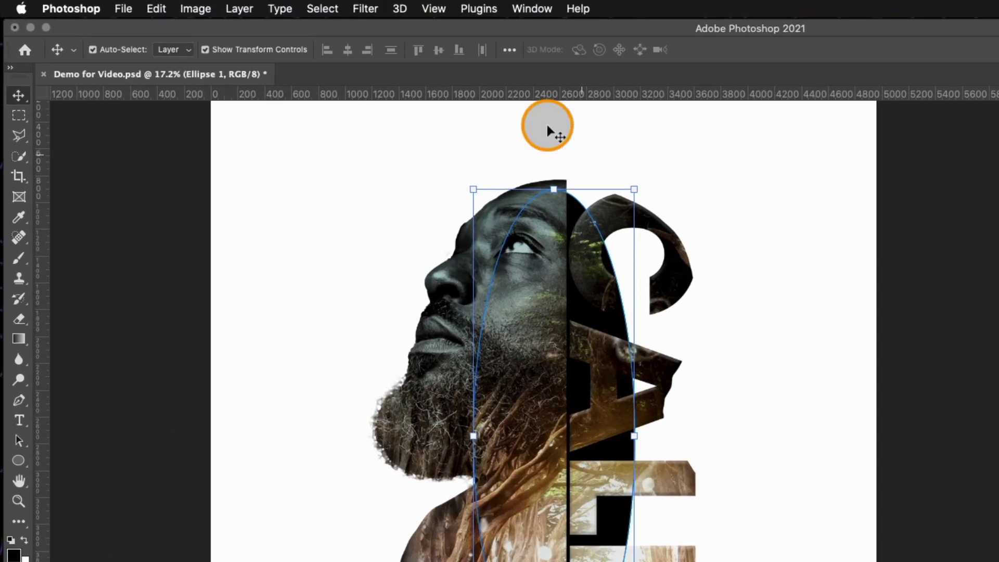
pyautogui.click(378, 12)
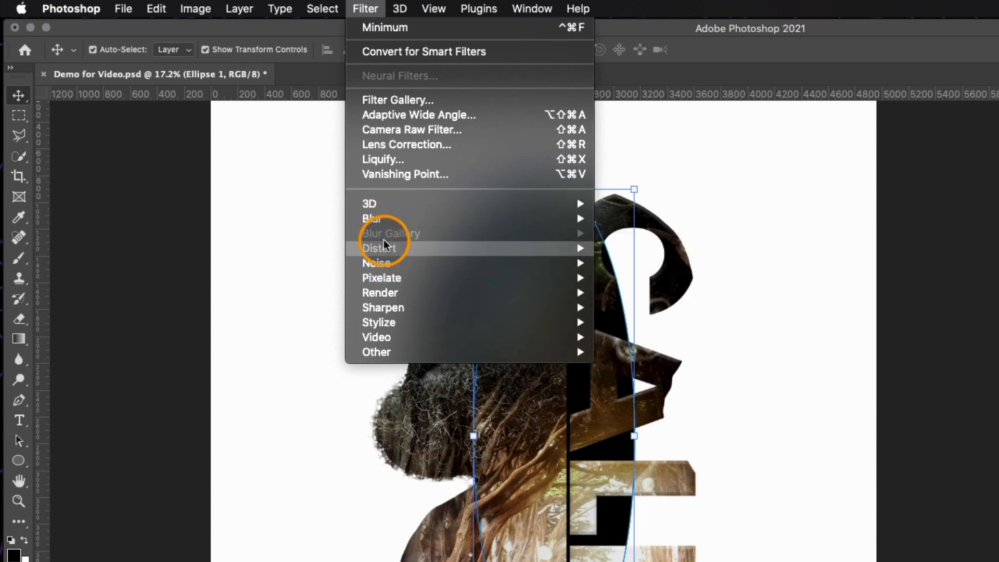
pyautogui.moveTo(382, 216)
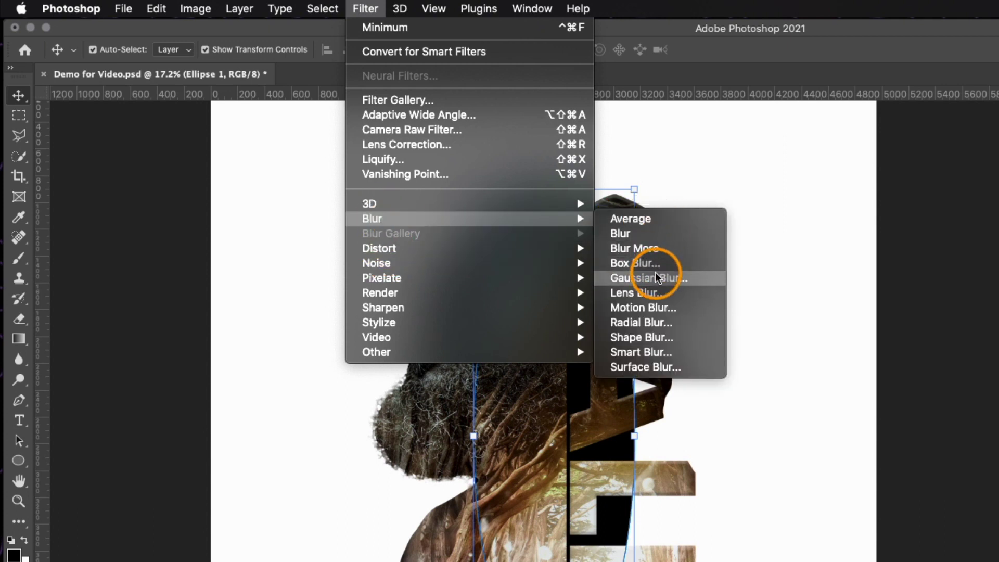
pyautogui.click(655, 277)
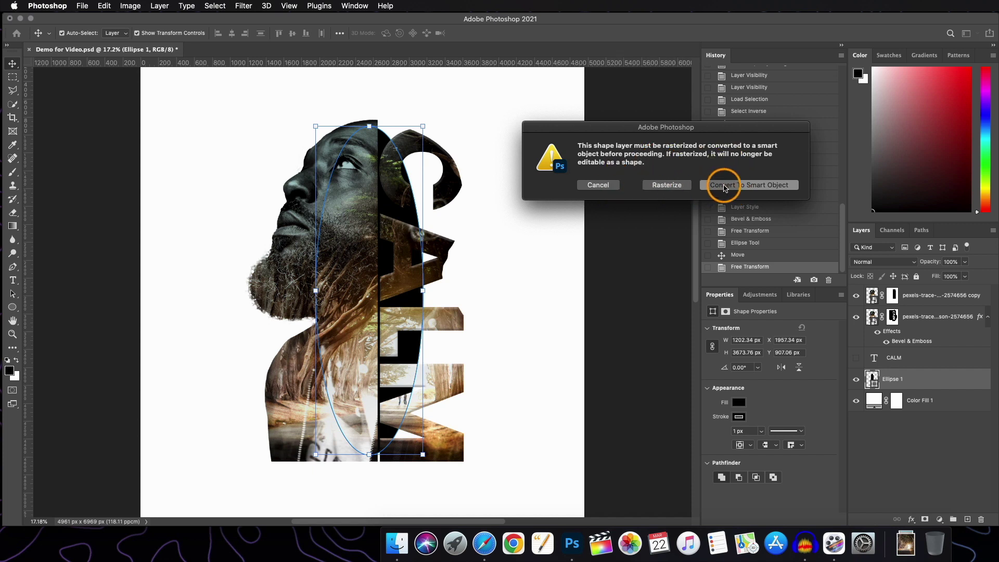
pyautogui.click(751, 185)
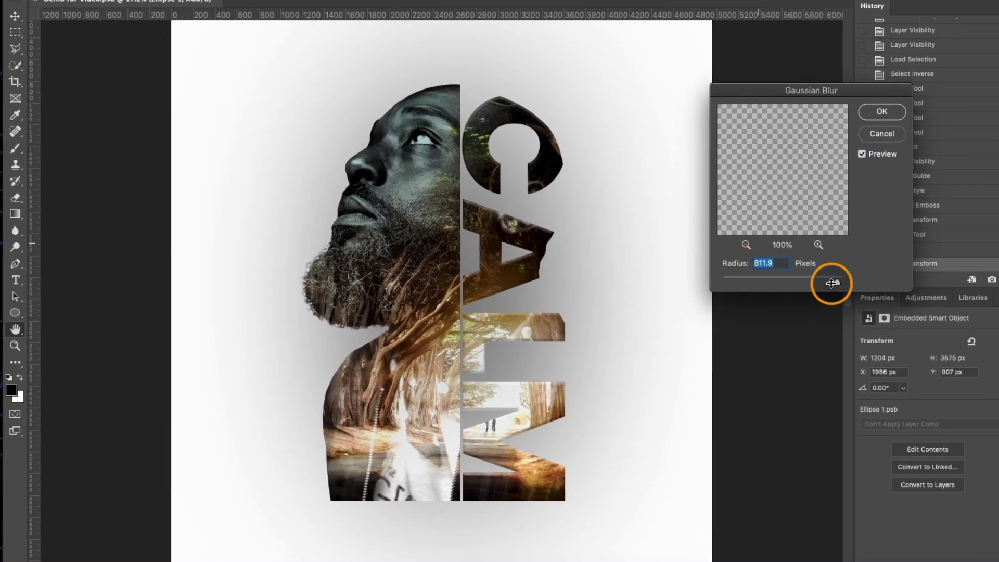
pyautogui.moveTo(835, 282)
pyautogui.mouseDown()
pyautogui.moveTo(776, 282)
pyautogui.moveTo(830, 283)
pyautogui.mouseUp()
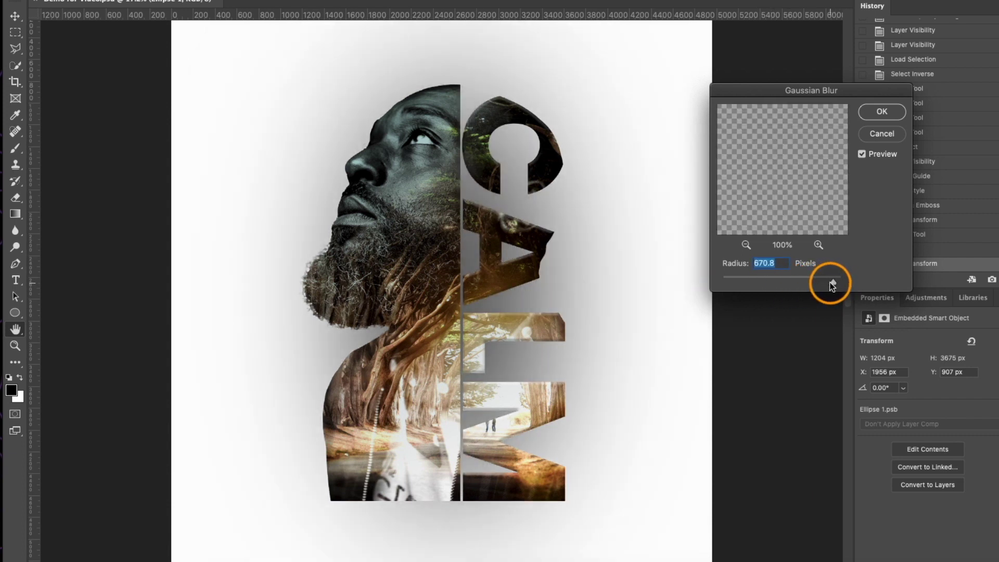
pyautogui.click(882, 111)
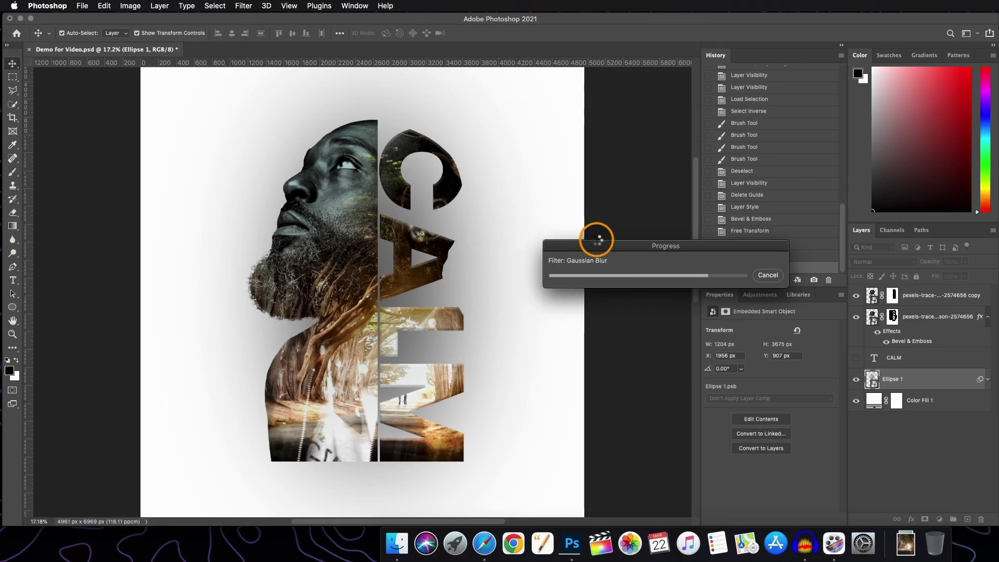
# Step: Reduce the blurred ellipse's opacity to 34%, shift it slightly to the right and deselect it
pyautogui.scroll(-2, 595, 239)
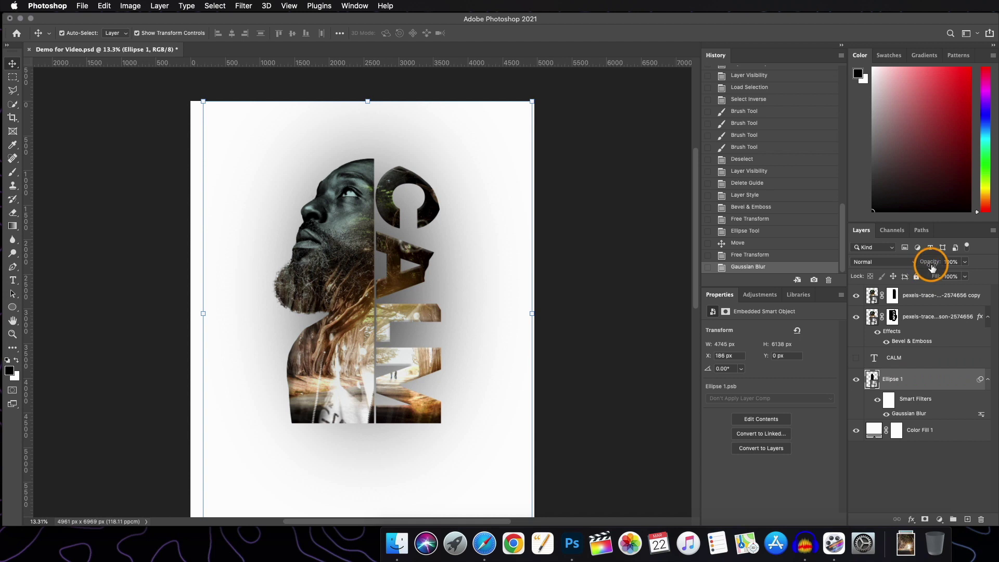
pyautogui.moveTo(930, 266); pyautogui.dragTo(924, 264)
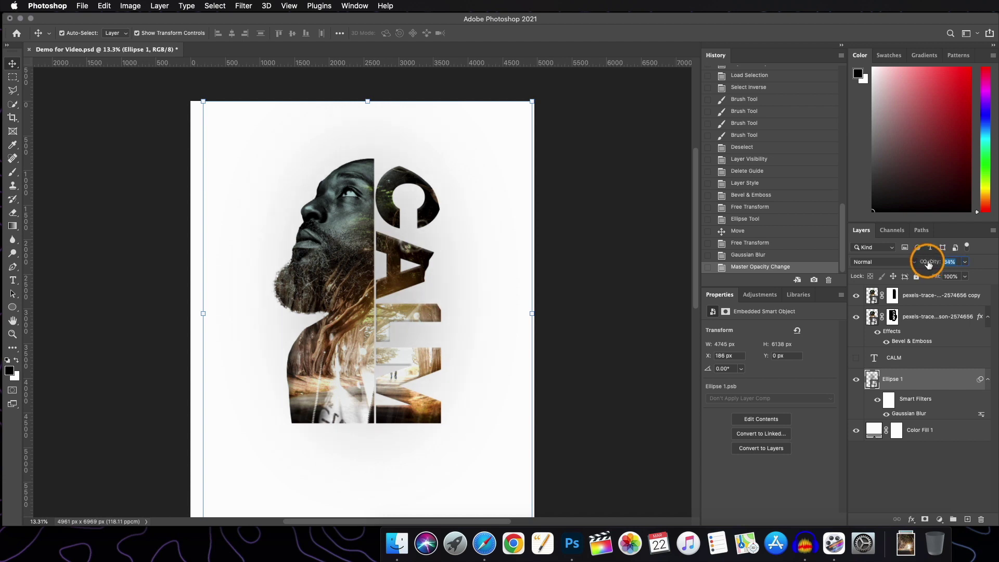
pyautogui.moveTo(381, 268); pyautogui.dragTo(382, 269)
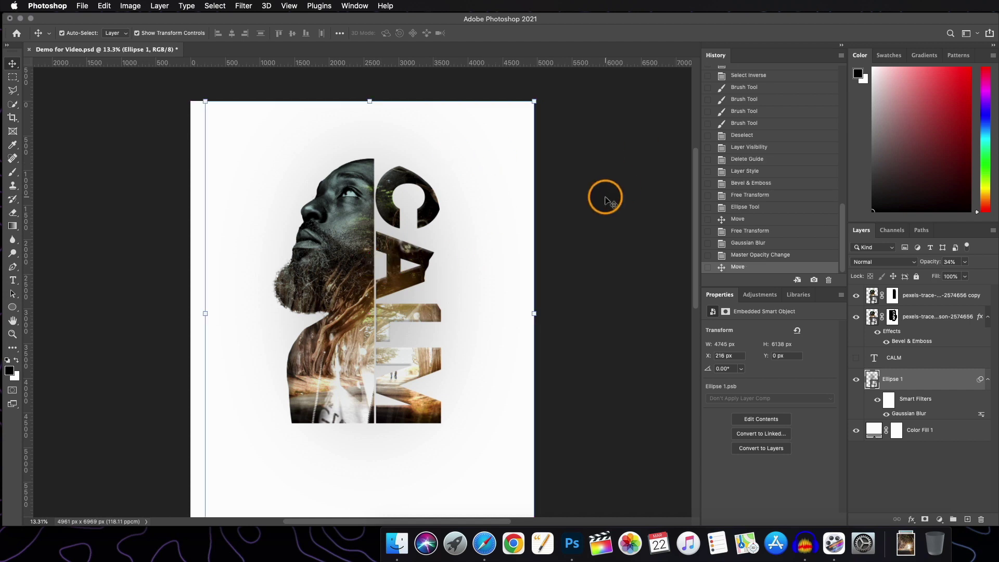
pyautogui.click(569, 208)
# Step: Examine the composition up close and as a whole, checking the soft shadow behind the portrait and lettering
pyautogui.scroll(2, 446, 236)
pyautogui.scroll(-3, 446, 237)
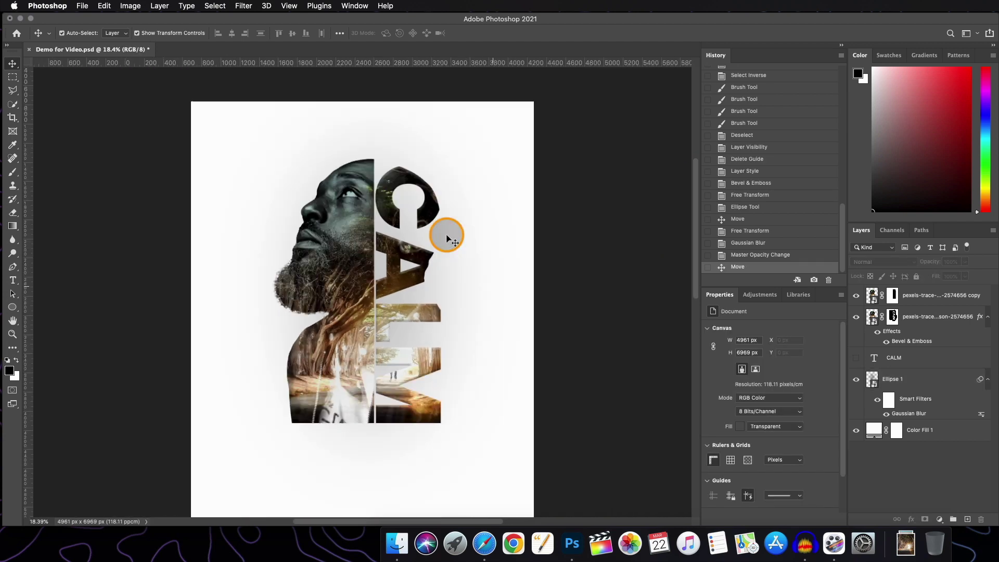
pyautogui.scroll(-5, 446, 237)
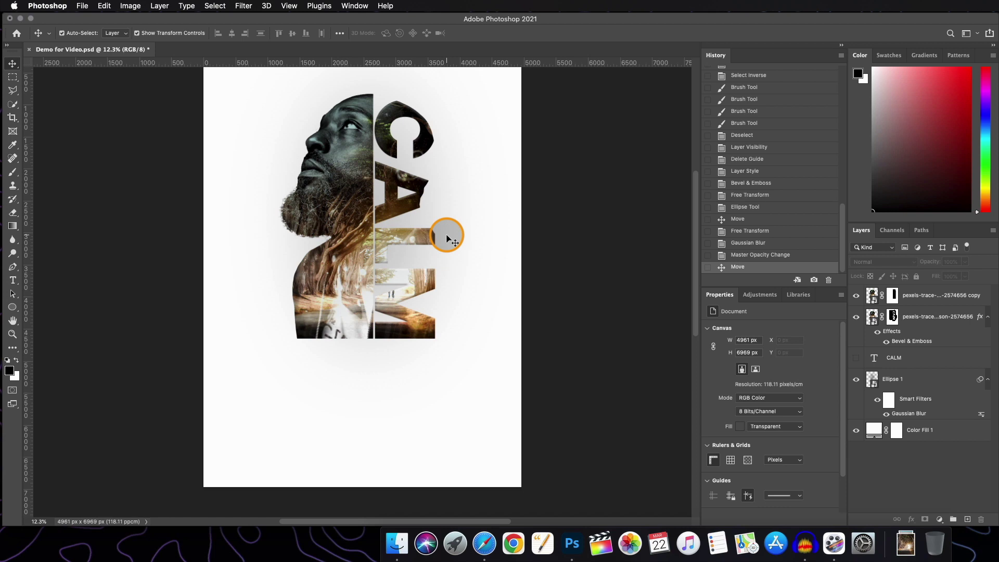
pyautogui.scroll(10, 447, 237)
pyautogui.scroll(-13, 446, 237)
pyautogui.scroll(4, 447, 237)
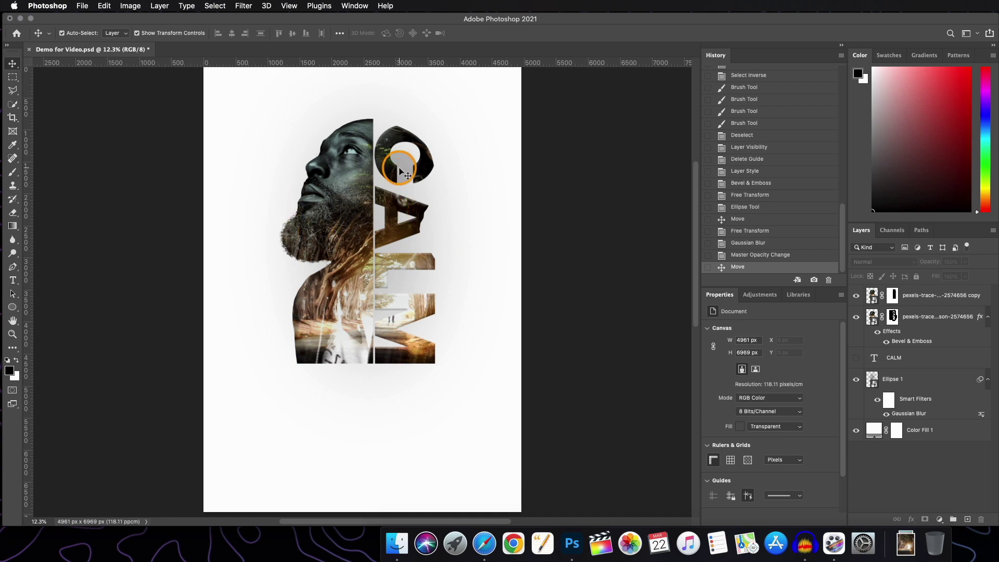
pyautogui.scroll(1, 419, 252)
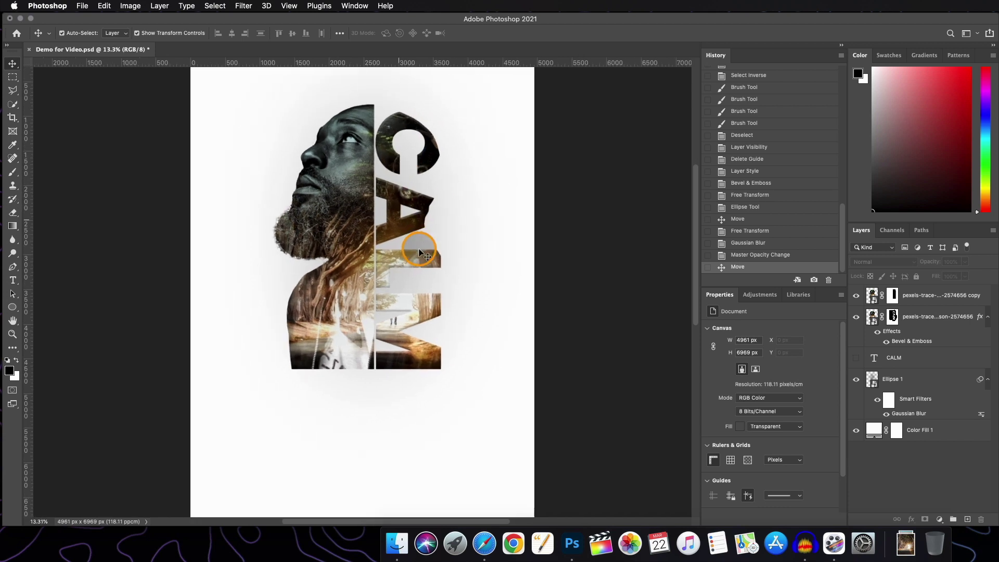
pyautogui.scroll(-1, 451, 226)
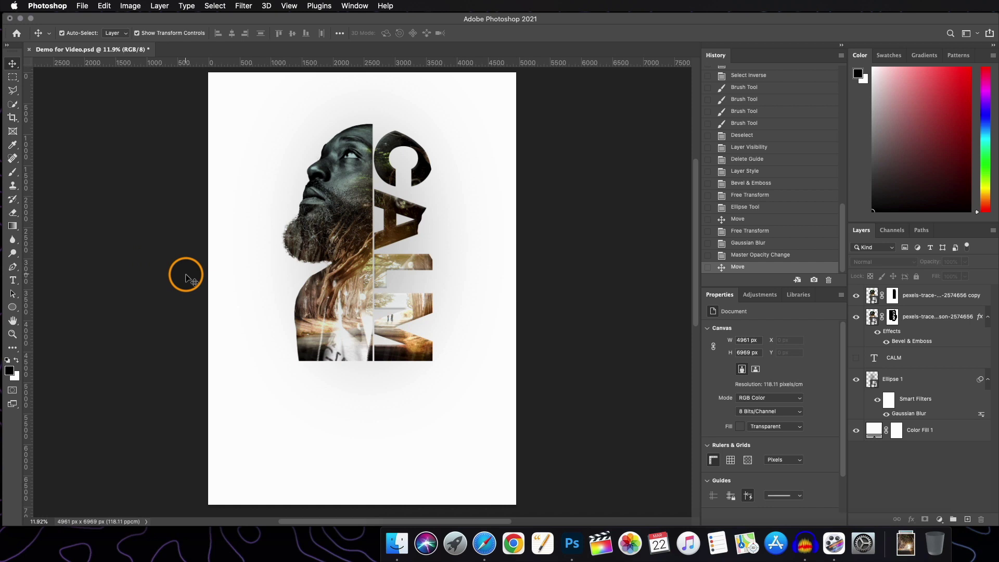
pyautogui.scroll(-1, 162, 283)
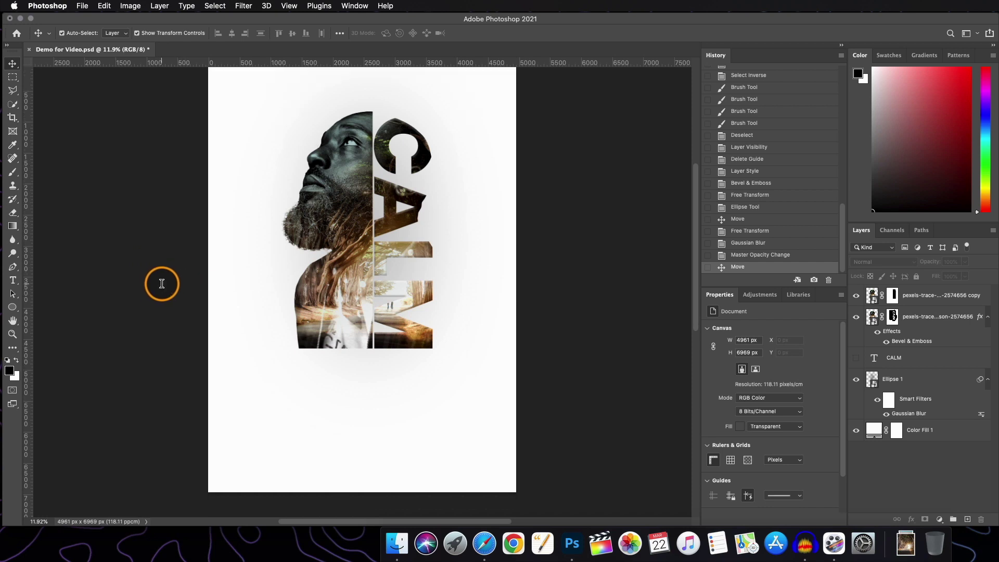
pyautogui.scroll(1, 161, 283)
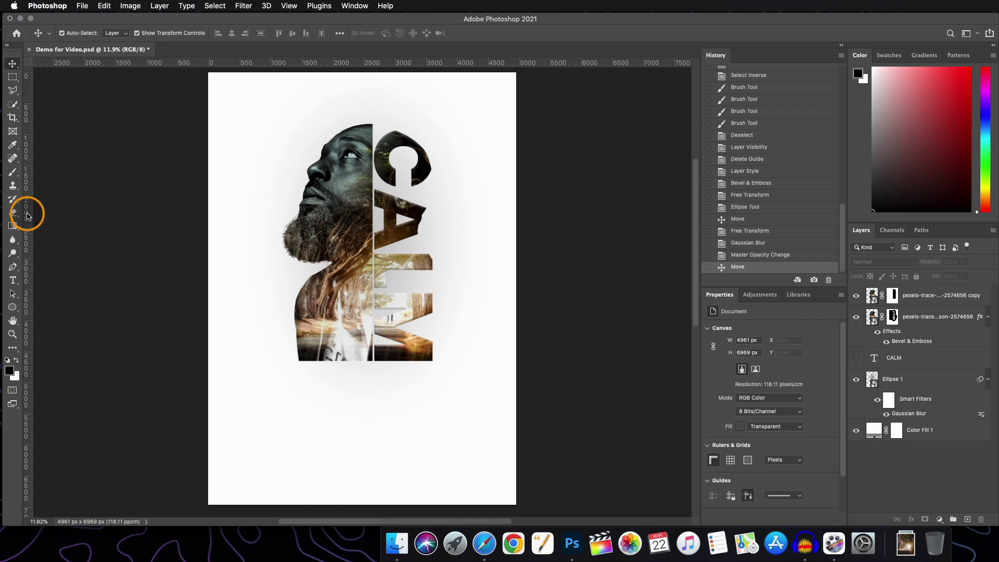
# Step: Place vertical guides at the artwork's lower left and right edges, and horizontal guides just below the artwork and near the poster's bottom
pyautogui.moveTo(27, 217); pyautogui.dragTo(433, 239)
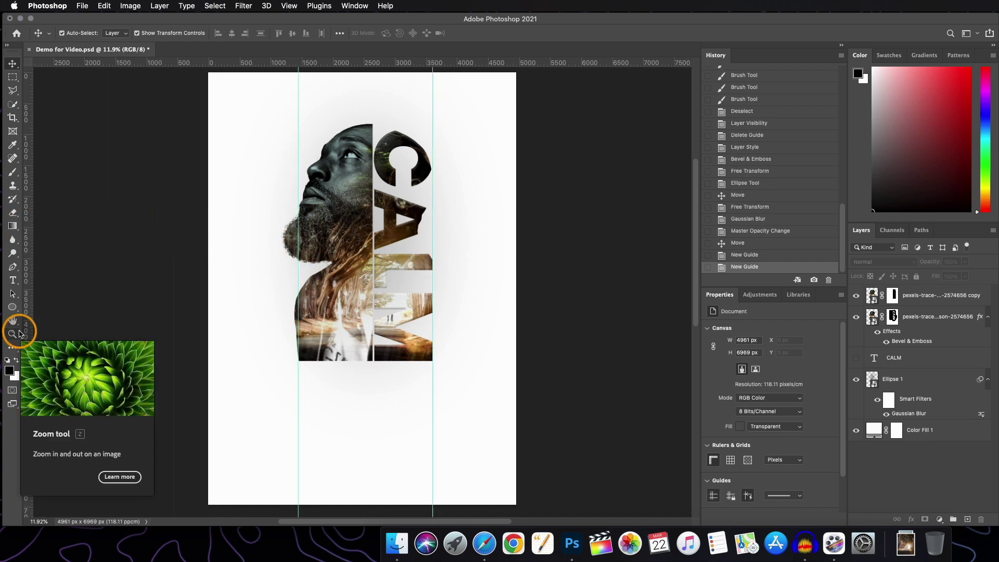
pyautogui.moveTo(239, 63); pyautogui.dragTo(272, 367)
pyautogui.moveTo(284, 63); pyautogui.dragTo(281, 453)
pyautogui.scroll(5, 357, 356)
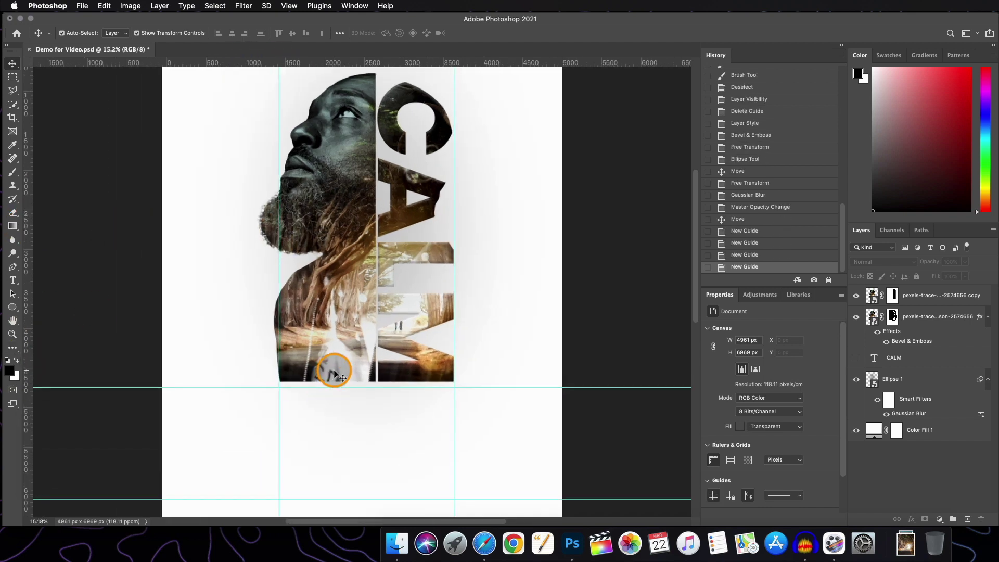
pyautogui.scroll(-1, 334, 371)
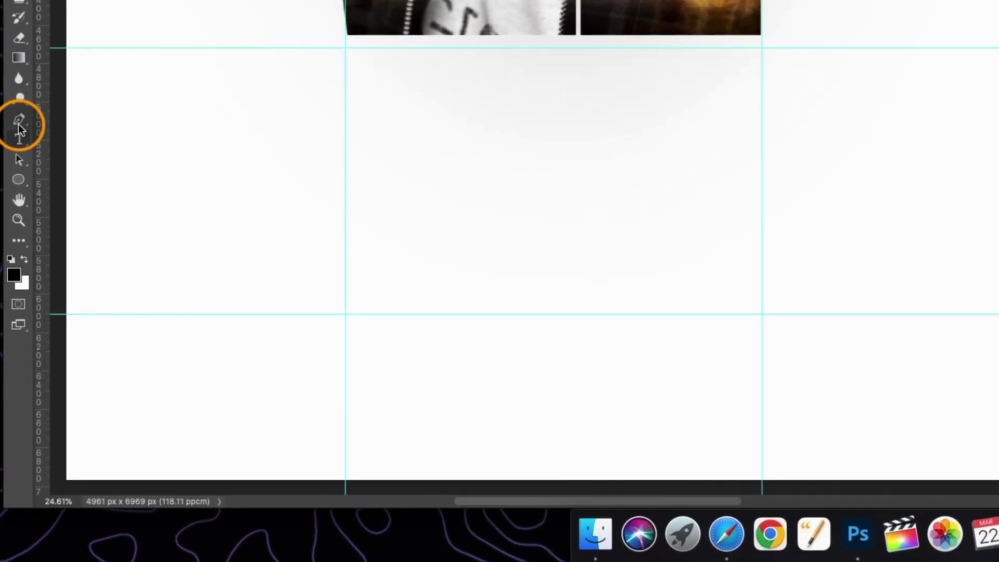
# Step: Draw a closed rectangular work path with the Pen tool, following the four guides beneath the artwork
pyautogui.click(19, 121)
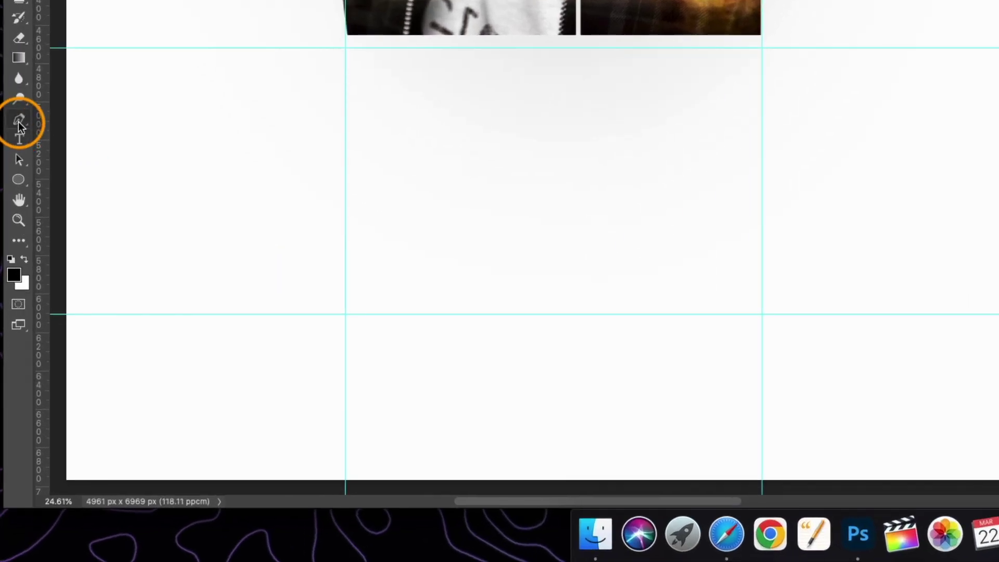
pyautogui.click(345, 48)
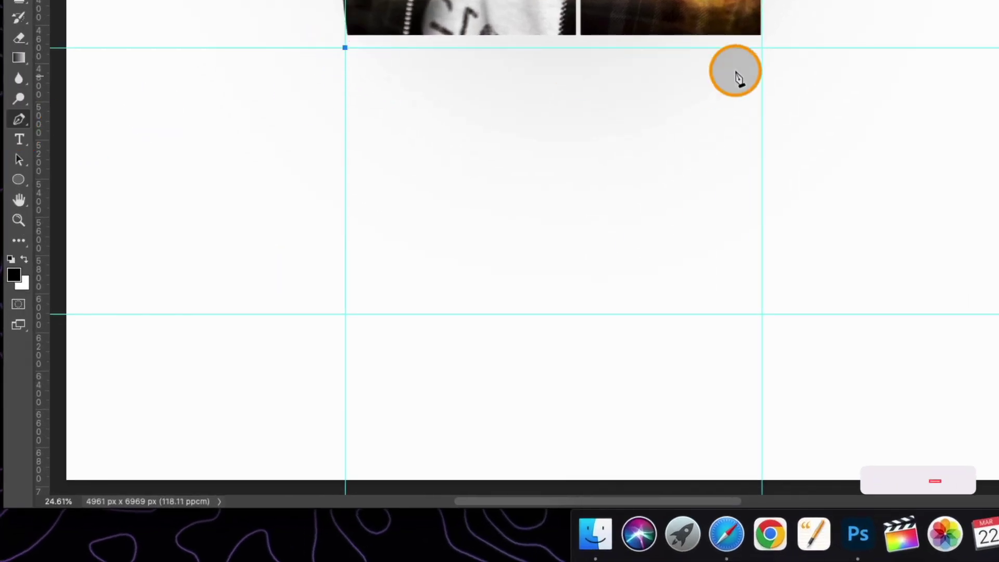
pyautogui.click(762, 48)
pyautogui.click(762, 314)
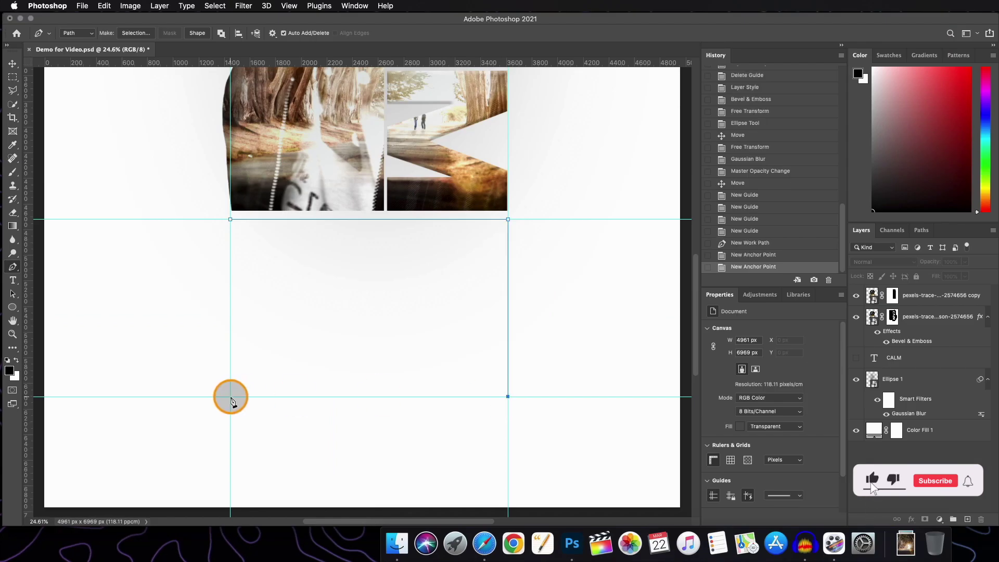
pyautogui.click(345, 314)
pyautogui.click(231, 219)
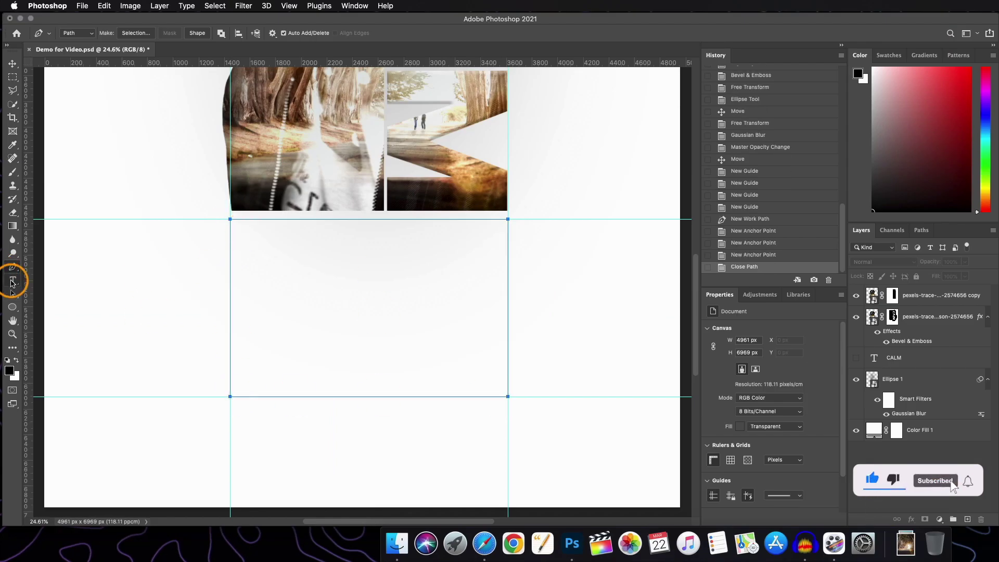
# Step: Create a horizontal text block inside the rectangular path with the Lorem ipsum placeholder and commit it
pyautogui.click(12, 281)
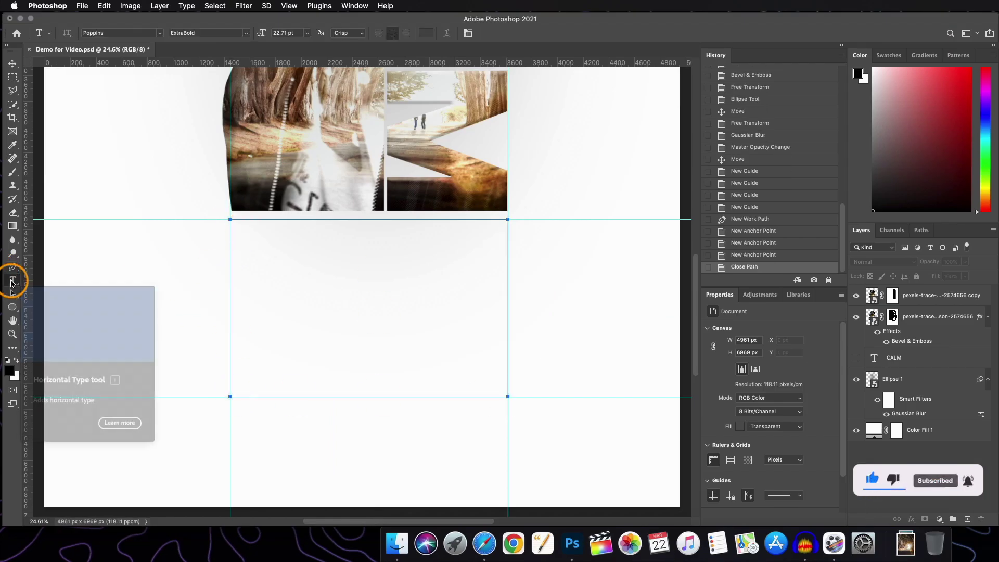
pyautogui.click(347, 272)
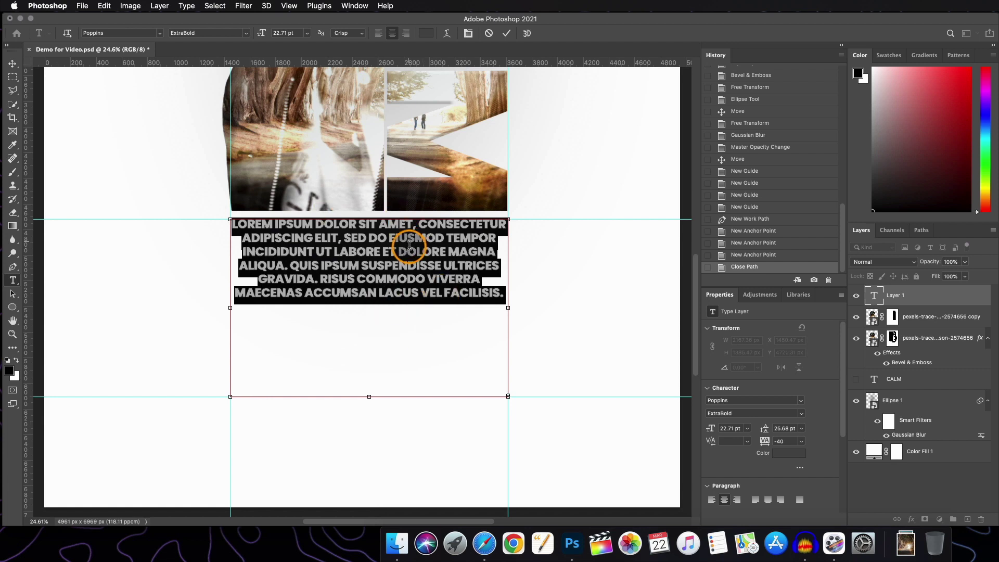
pyautogui.click(508, 35)
pyautogui.press('v')
pyautogui.scroll(-6, 339, 292)
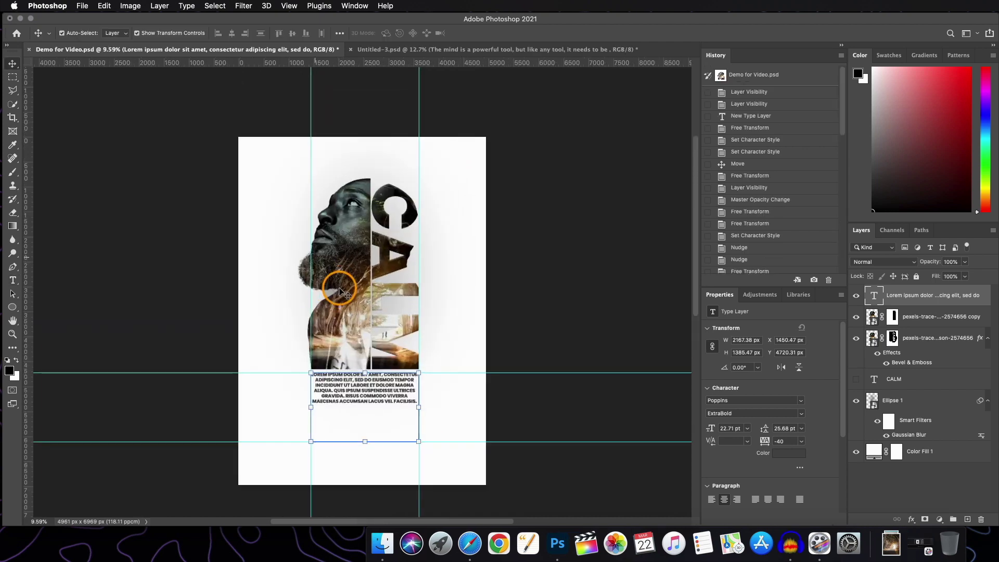
# Step: Replace the placeholder with the paragraph starting "The mind is a powerful tool, but like any tool, it needs to be used wisely."
pyautogui.scroll(2, 339, 292)
pyautogui.scroll(2, 340, 291)
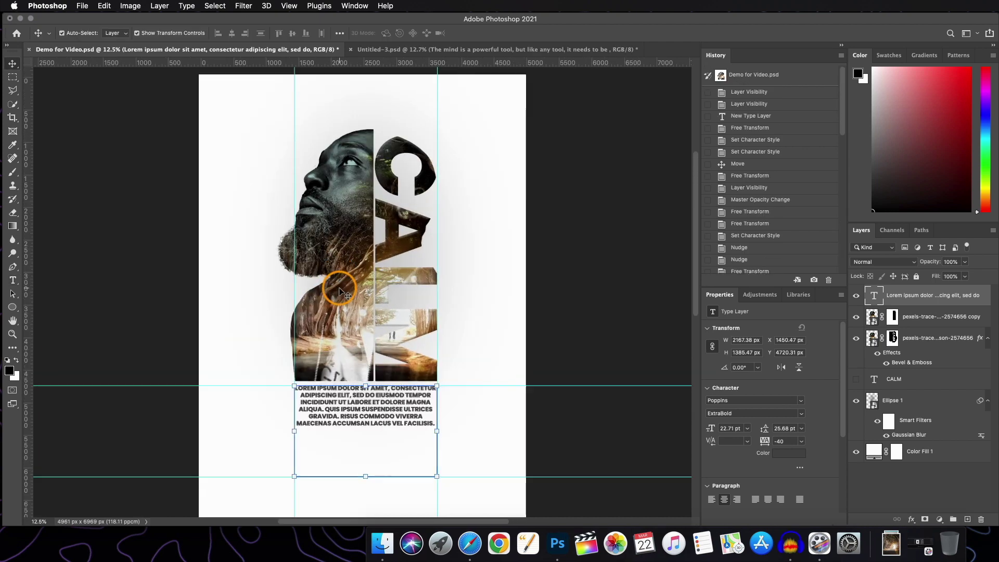
pyautogui.scroll(-2, 339, 292)
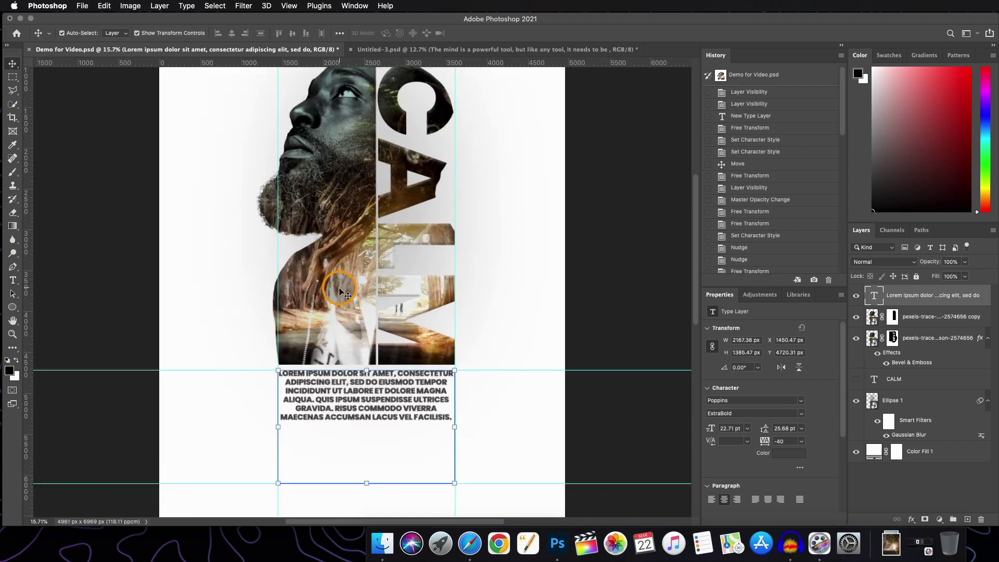
pyautogui.doubleClick(344, 402)
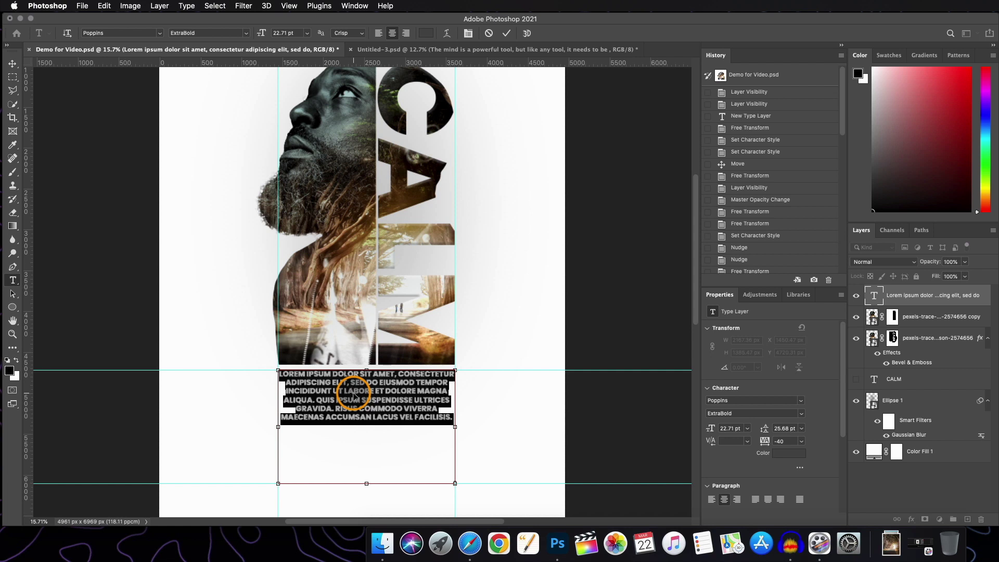
pyautogui.write('The mind is a powerful tool, but like any tool, it needs to be used wisely. When we allow our thoughts to run wild, we create a lot of unnecessary stress and anxiety for ourselves. But when we learn to control our thoughts and focus on the present moment, we can find peace and calm within ourselves. When we calm the mind, we allow the universe to speak to us. We open ourselves up to new possibilities and insights that we may have otherwise missed.')
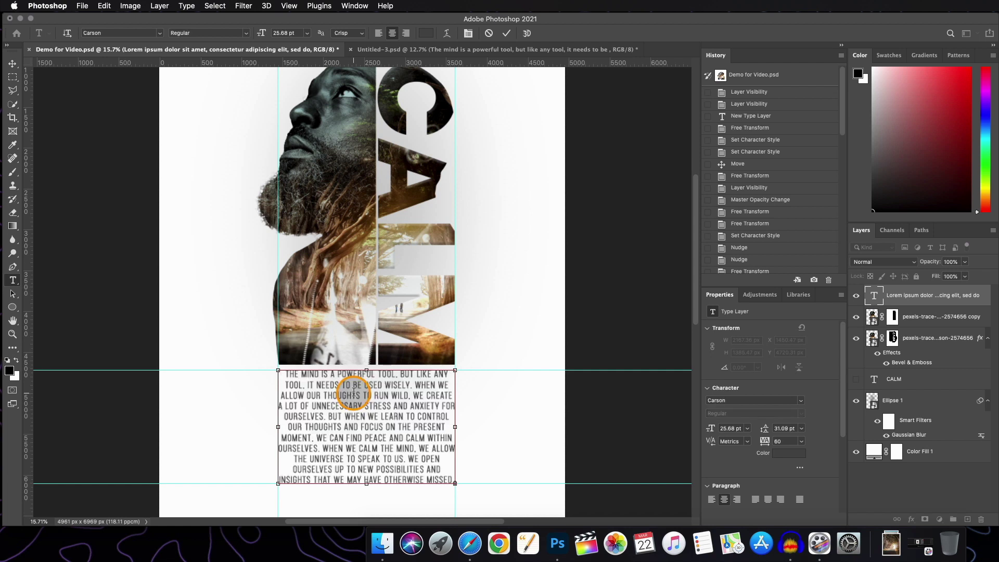
pyautogui.scroll(4, 354, 391)
pyautogui.scroll(5, 364, 419)
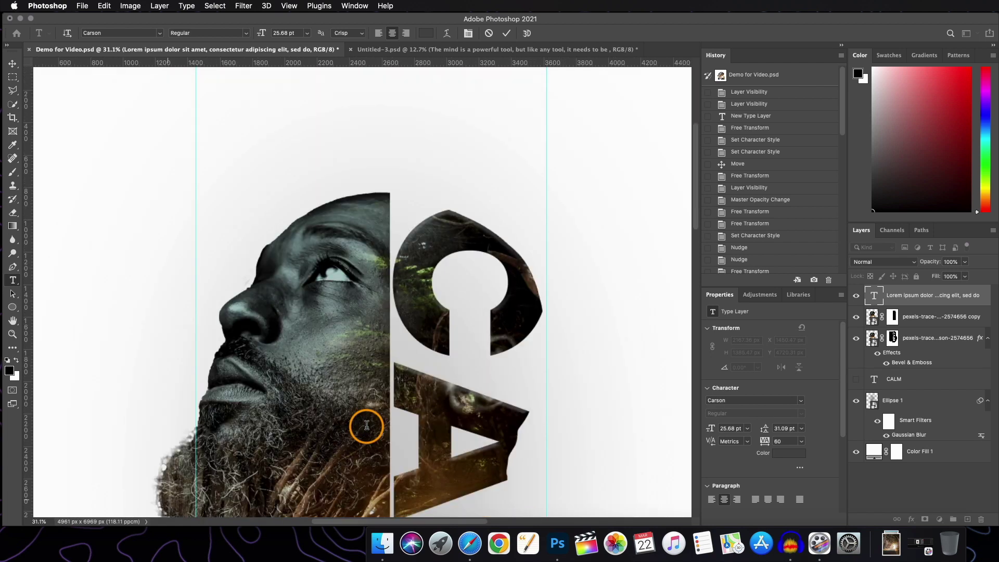
pyautogui.scroll(-5, 366, 426)
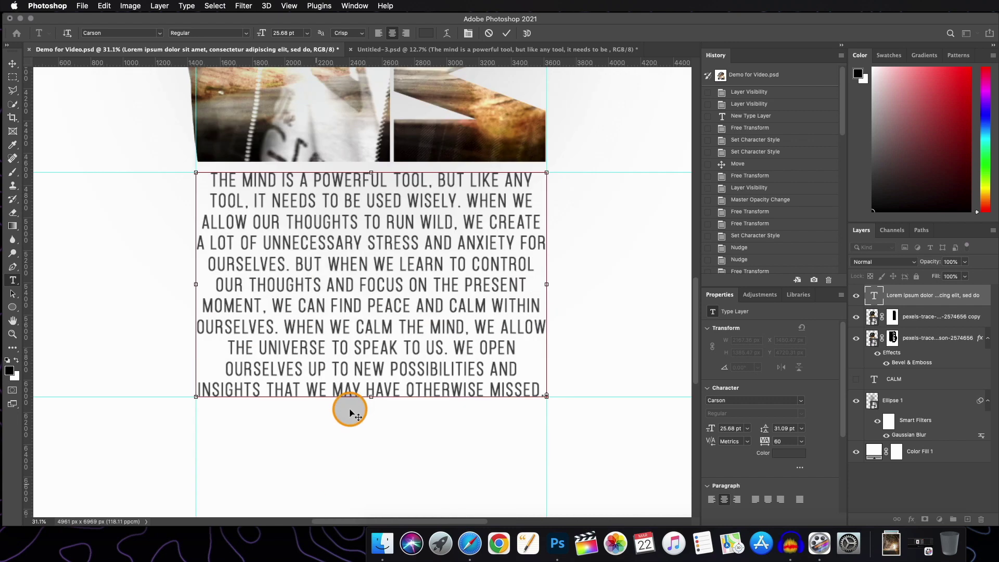
pyautogui.click(507, 36)
pyautogui.press('v')
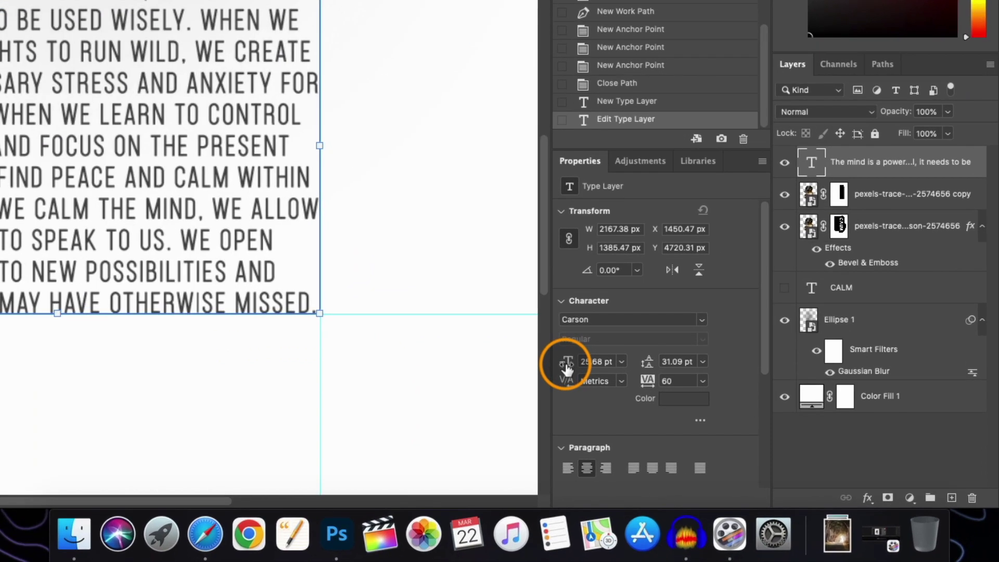
# Step: Set the paragraph's font size to 18 pt with a tracking of 60, tighten its leading and deselect the text
pyautogui.moveTo(567, 368); pyautogui.dragTo(562, 368)
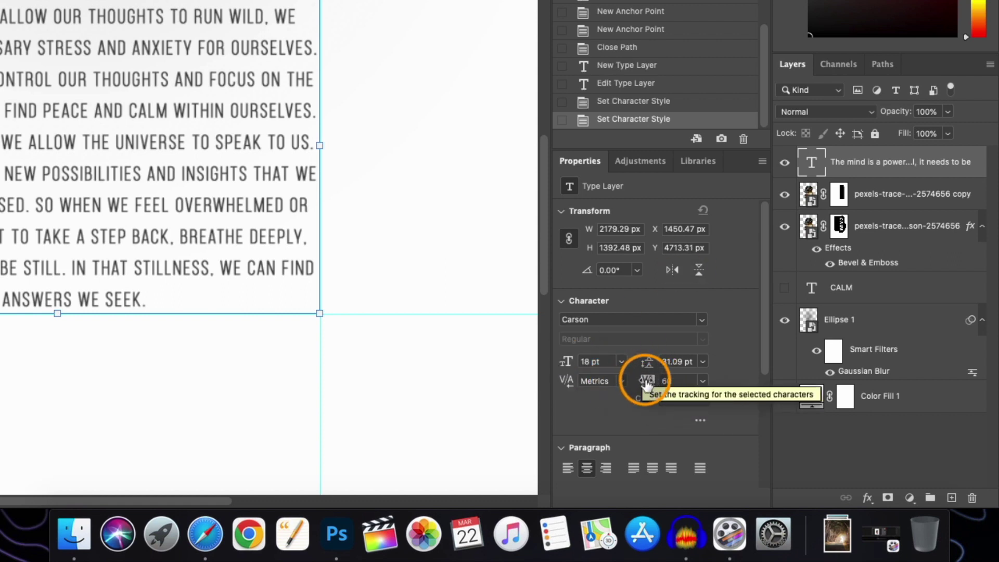
pyautogui.moveTo(647, 384); pyautogui.dragTo(646, 384)
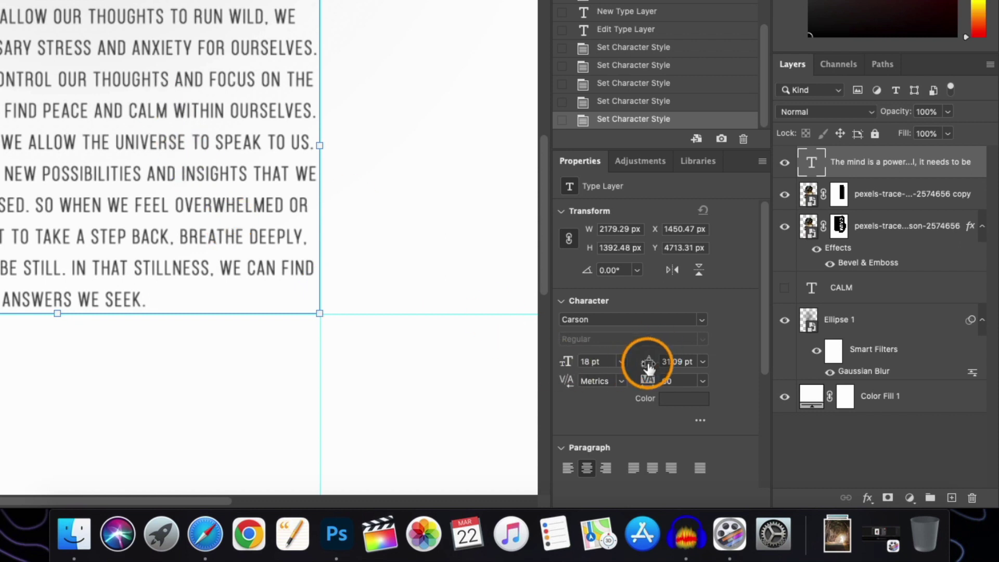
pyautogui.moveTo(647, 364); pyautogui.dragTo(646, 370)
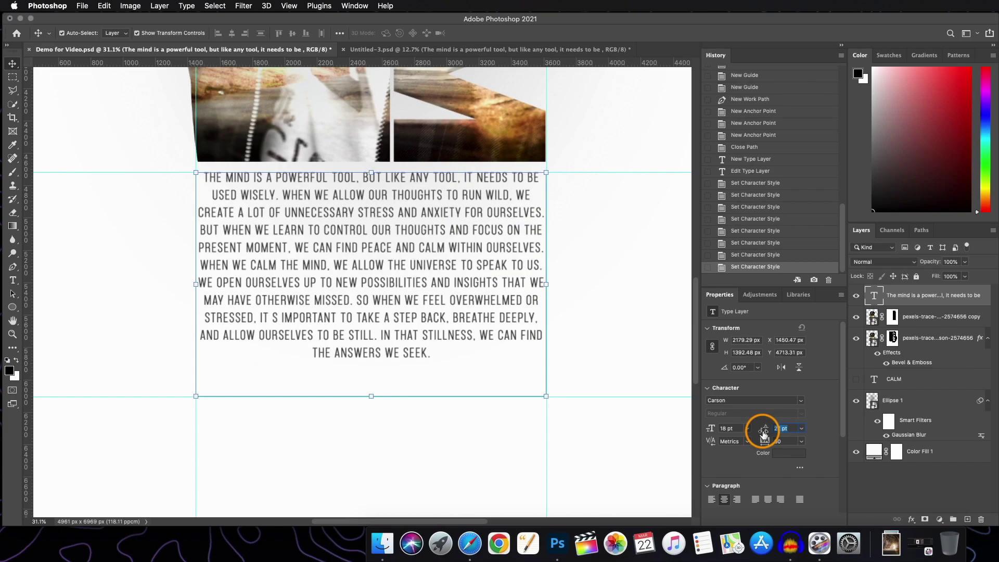
pyautogui.click(398, 137)
# Step: Delete both vertical and both horizontal guides around the paragraph
pyautogui.press('super+0')
pyautogui.scroll(3, 520, 281)
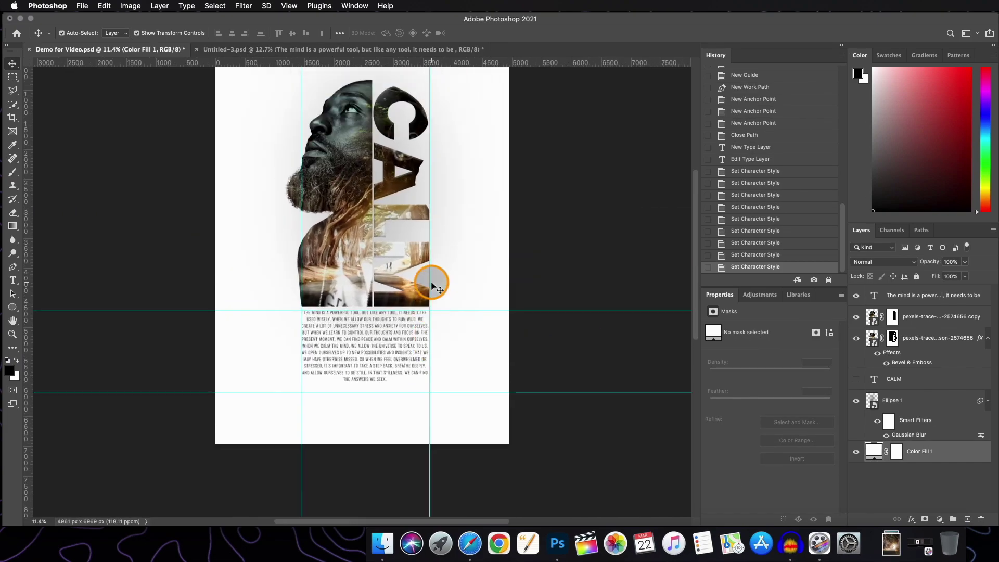
pyautogui.scroll(2, 430, 276)
pyautogui.moveTo(303, 241); pyautogui.dragTo(3, 246)
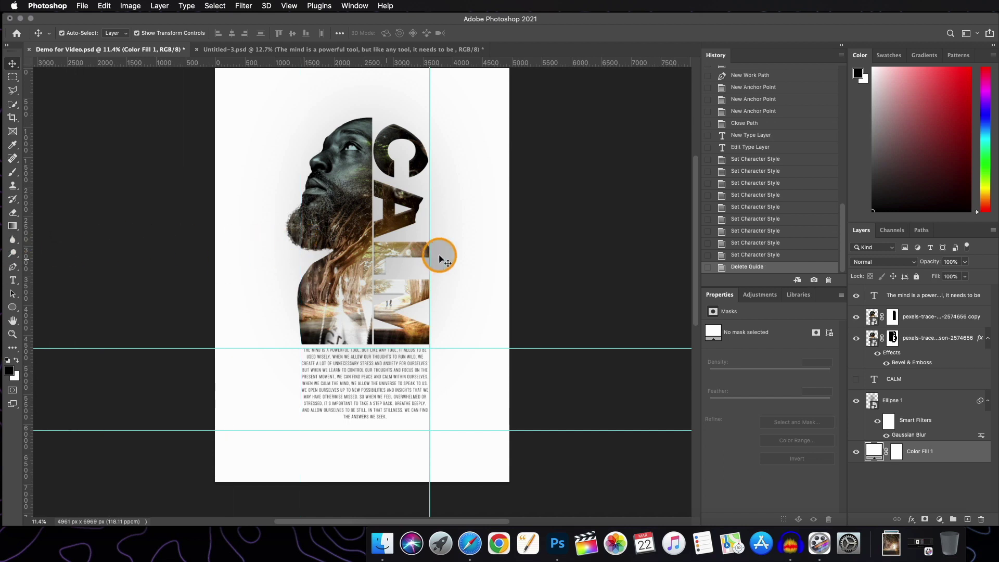
pyautogui.moveTo(429, 254); pyautogui.dragTo(2, 251)
pyautogui.moveTo(279, 348); pyautogui.dragTo(286, 37)
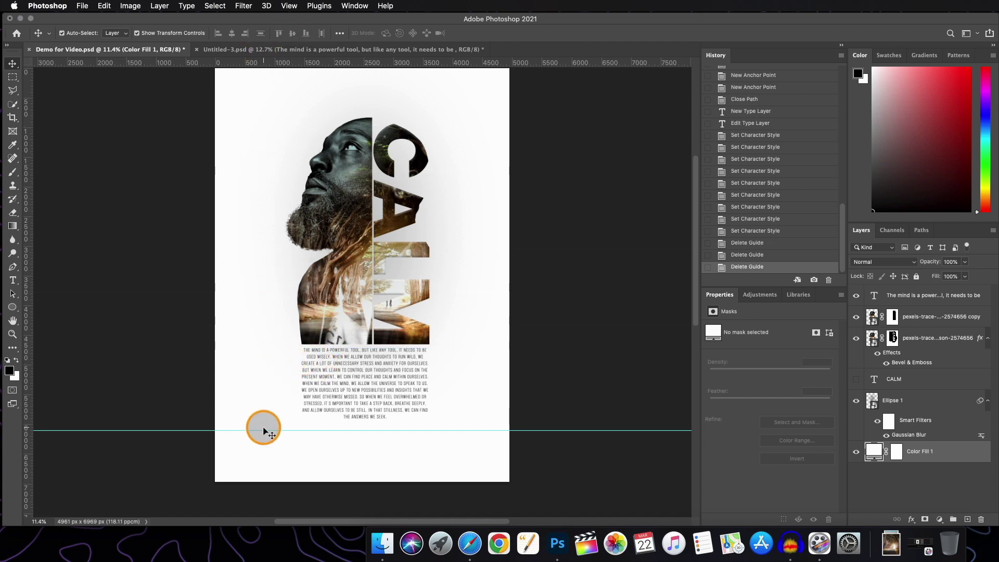
pyautogui.moveTo(260, 429); pyautogui.dragTo(297, 39)
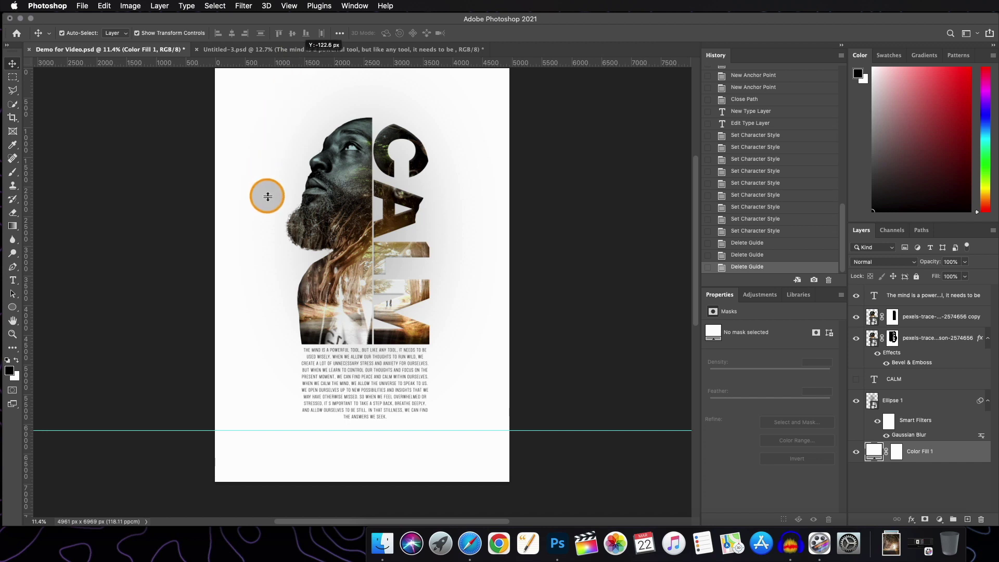
pyautogui.moveTo(268, 196); pyautogui.dragTo(268, 199)
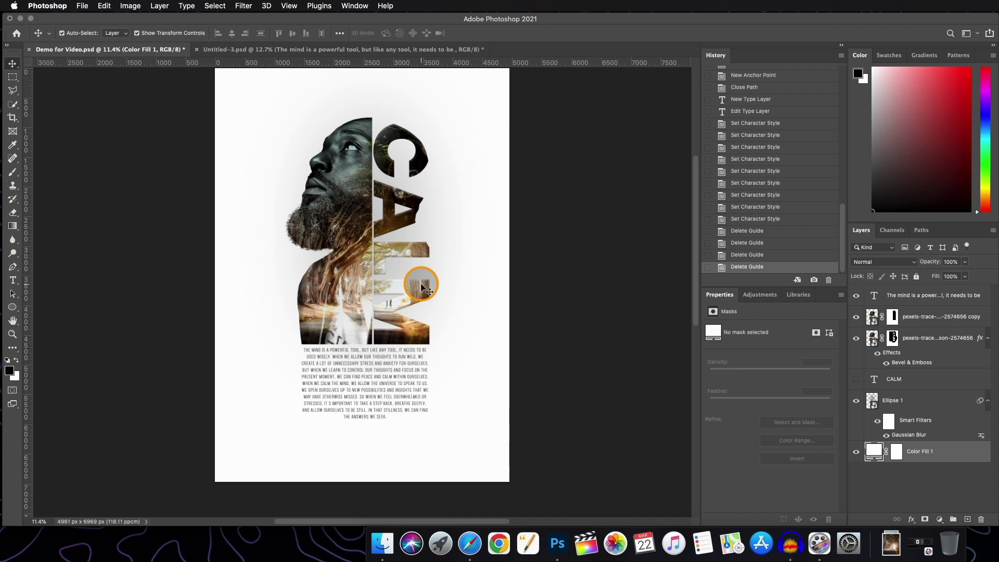
pyautogui.scroll(-2, 421, 288)
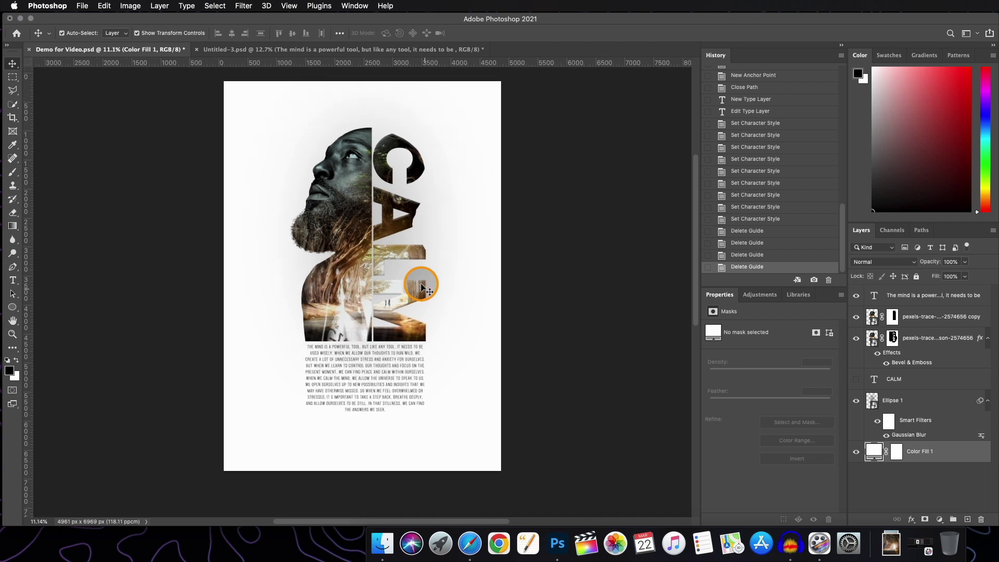
pyautogui.scroll(-2, 421, 287)
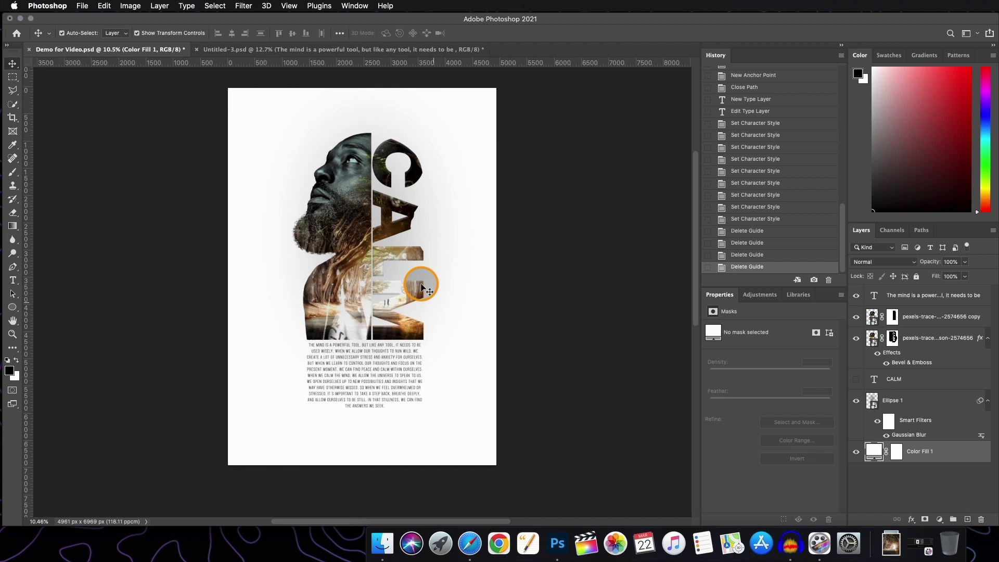
pyautogui.scroll(2, 422, 287)
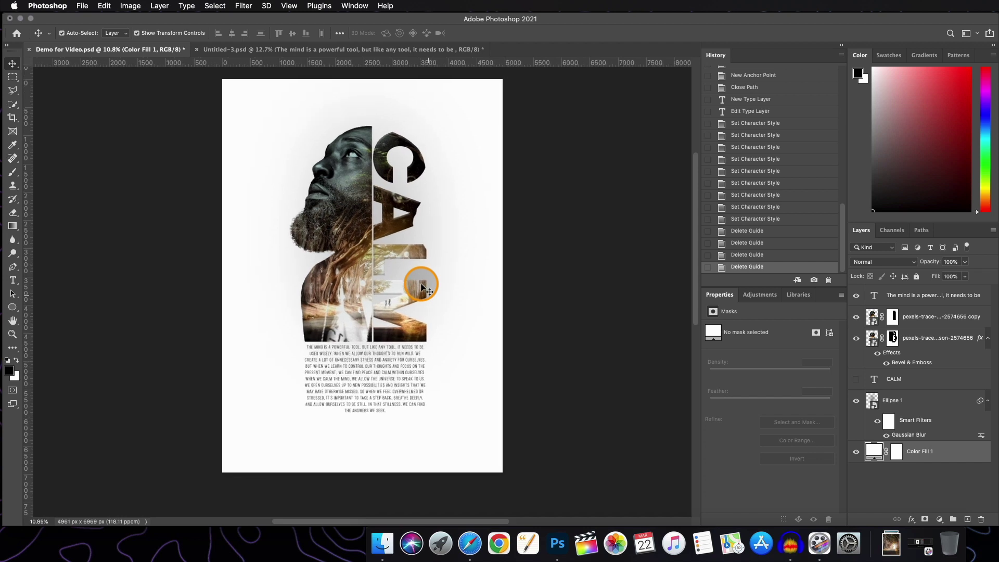
pyautogui.scroll(1, 422, 288)
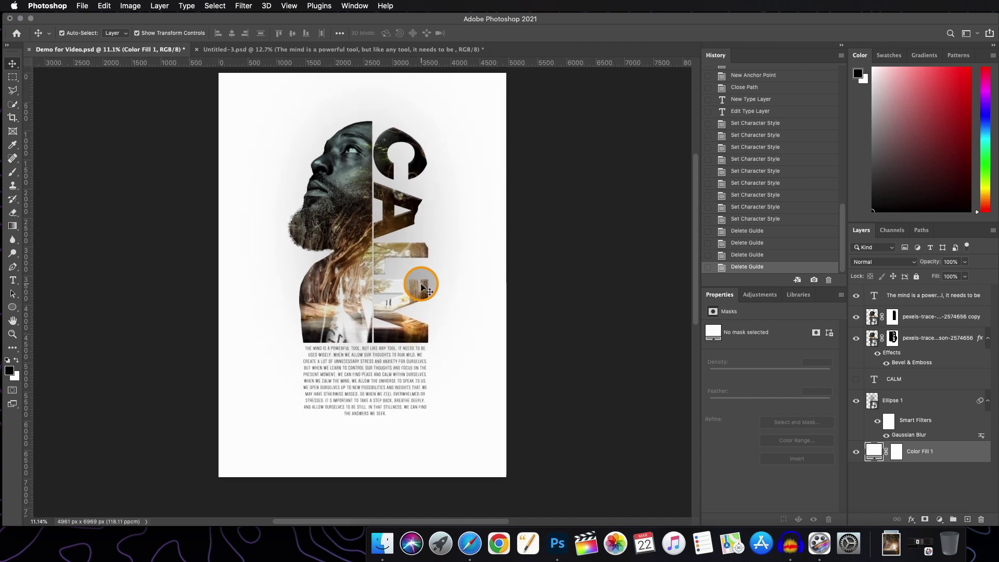
pyautogui.scroll(1, 421, 288)
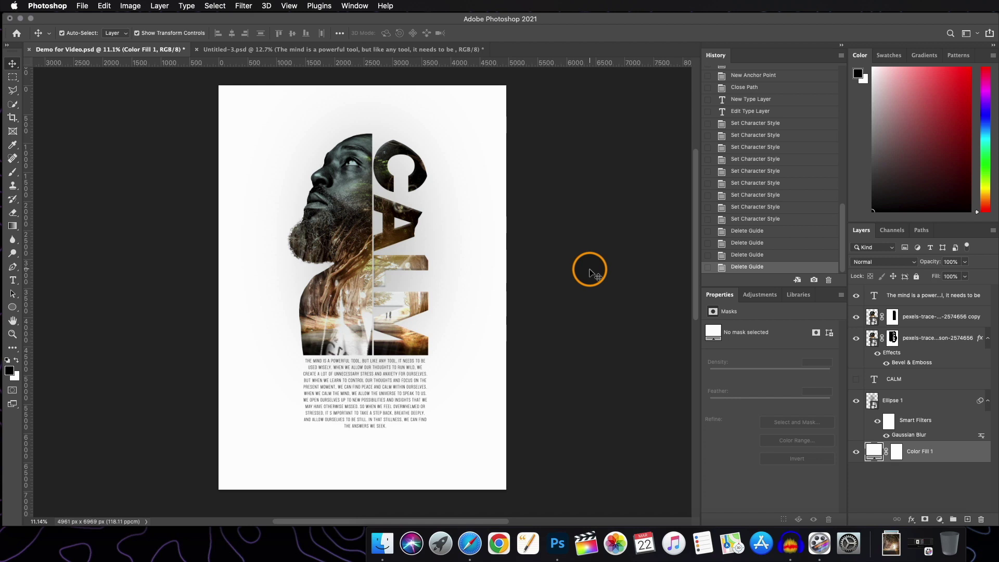
pyautogui.press('space')
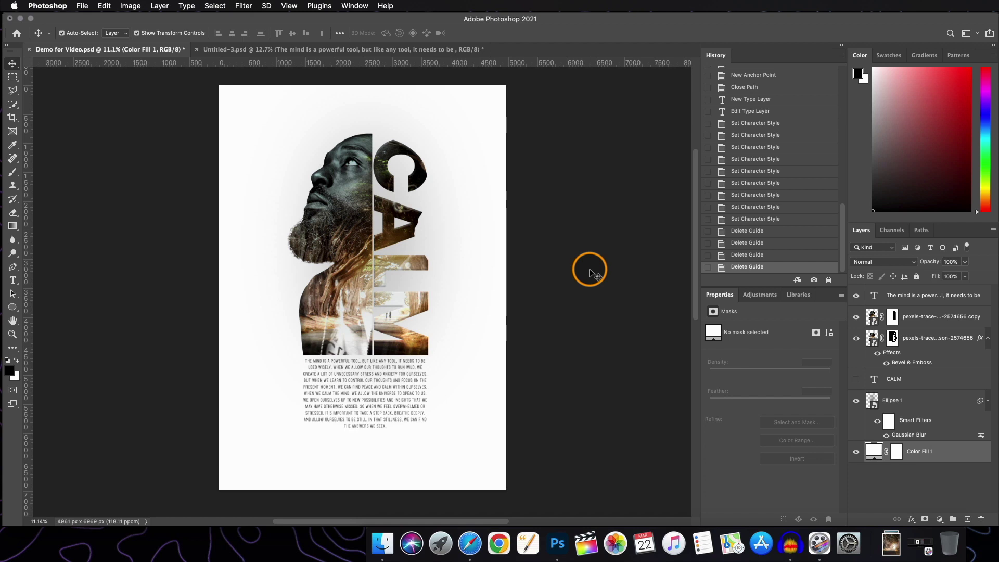